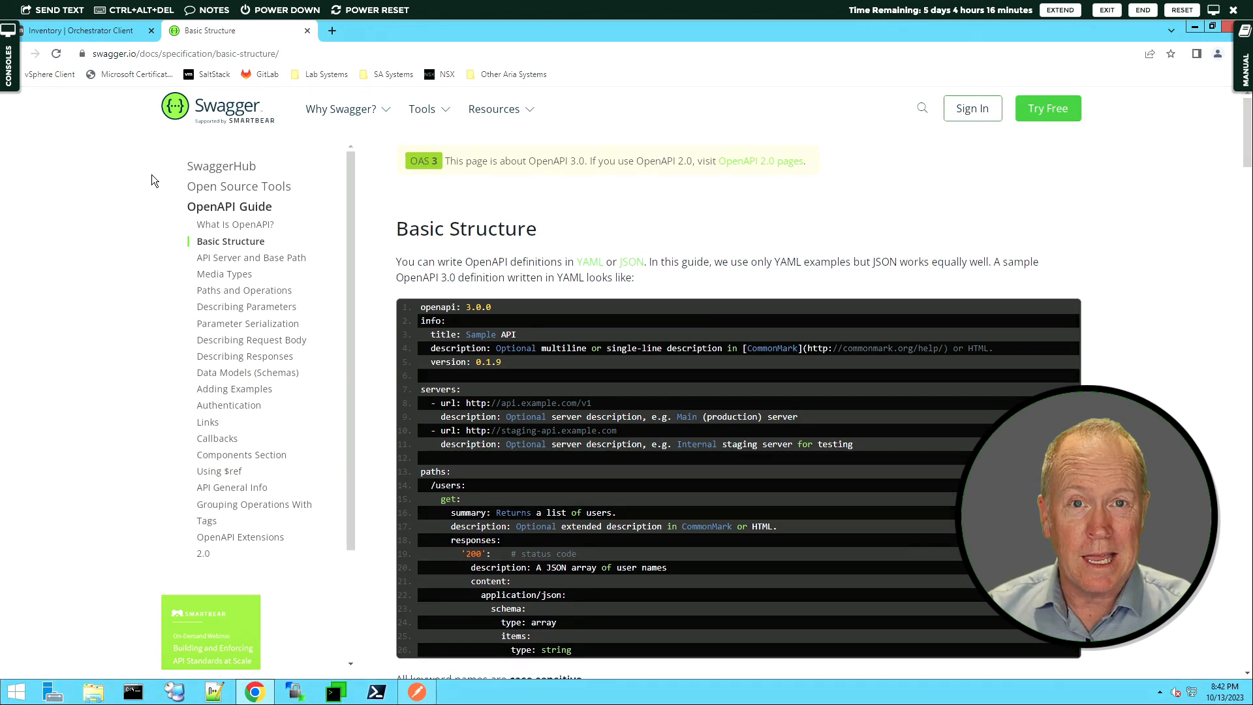
# Step: Look at the HTTP-REST configuration workflows for adding a REST host by Swagger spec as a string and from a URL
pyautogui.click(104, 30)
pyautogui.click(56, 271)
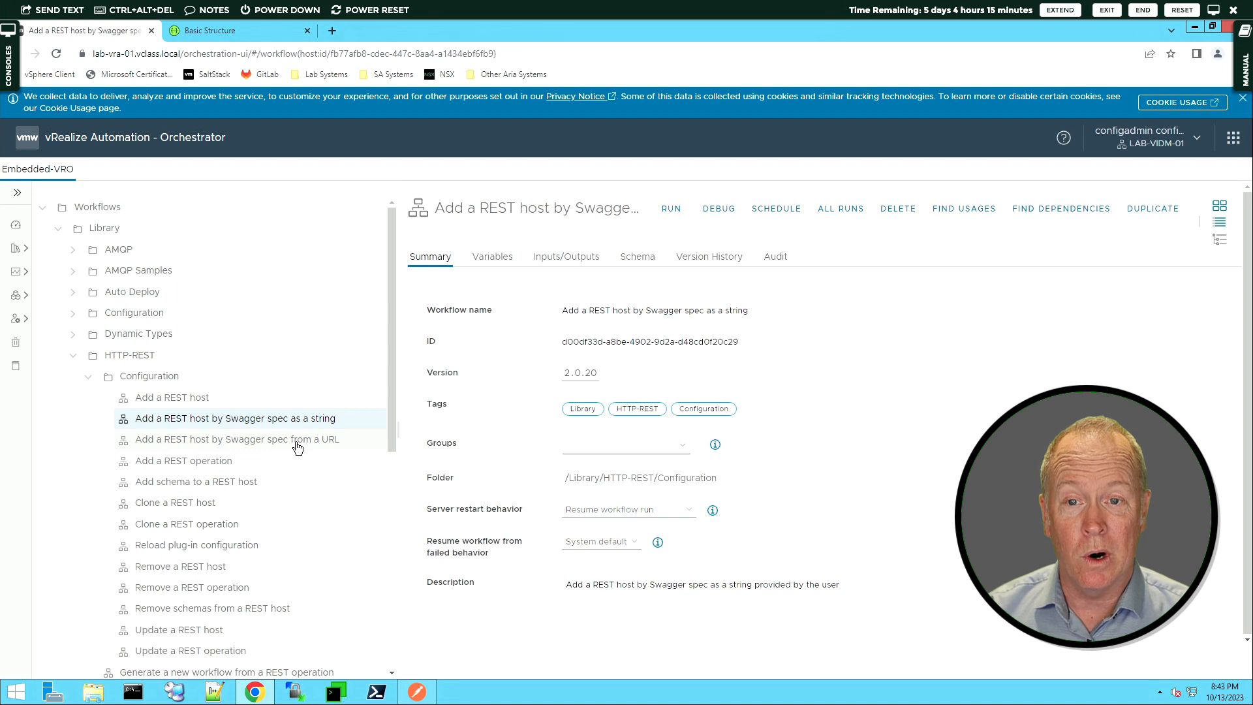
pyautogui.click(297, 447)
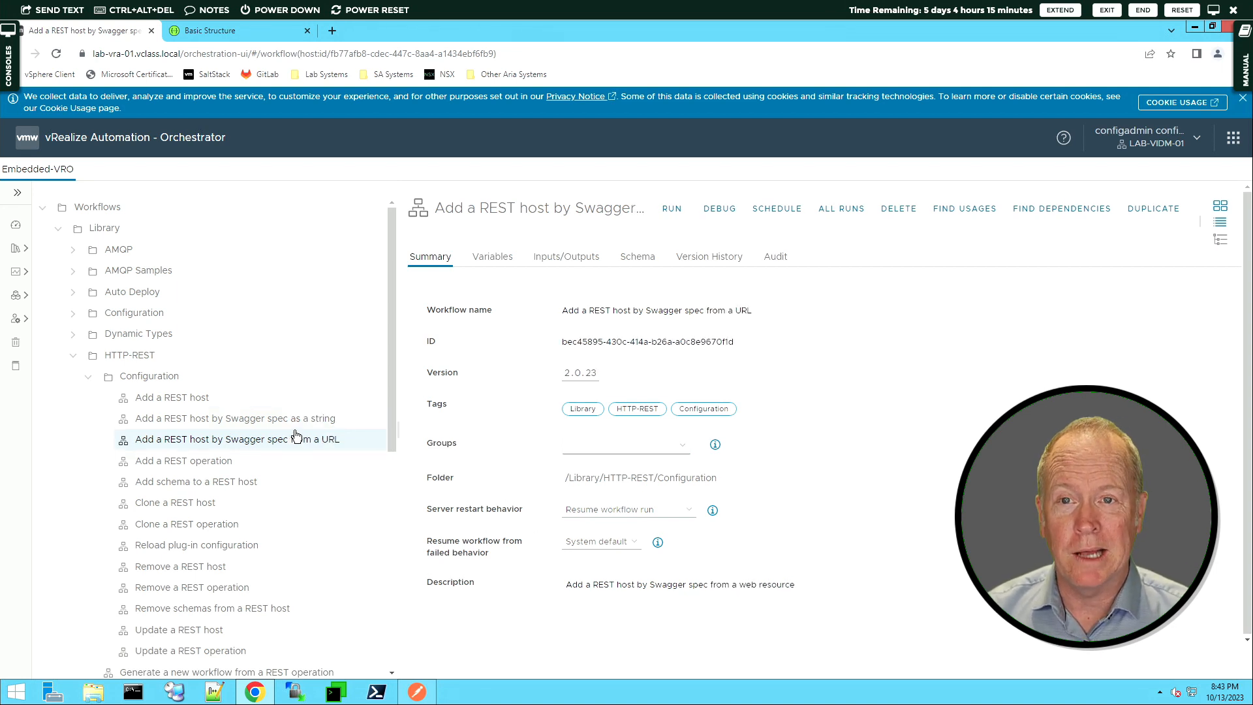
# Step: Search the web for "swagger.io pet store" in a new tab and review the Petstore API operations in Swagger Editor
pyautogui.click(233, 32)
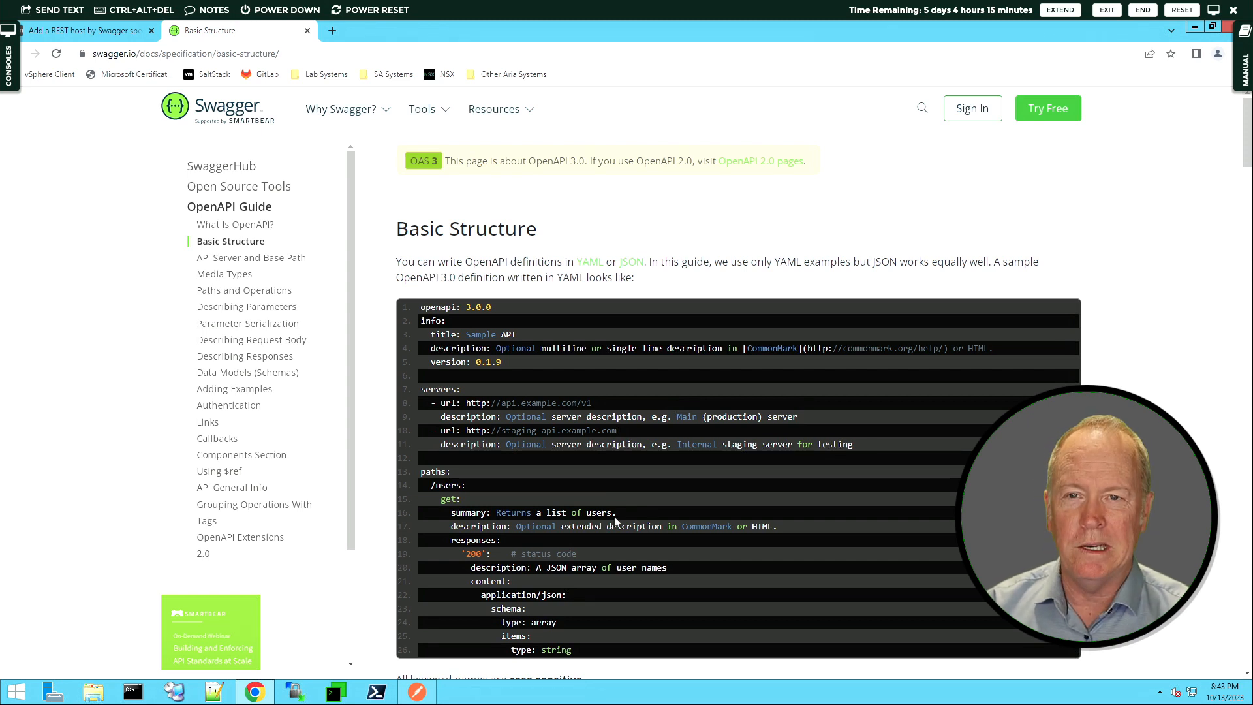
pyautogui.hotkey('ctrl', 't')
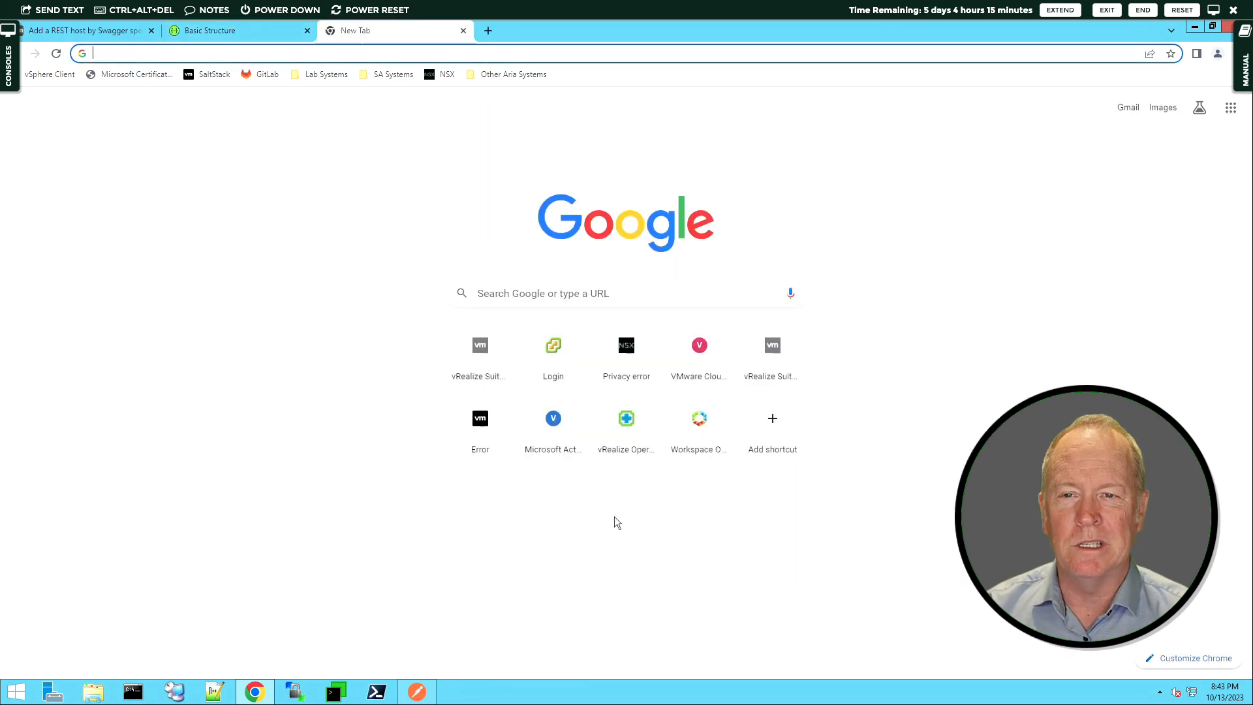
pyautogui.click(299, 53)
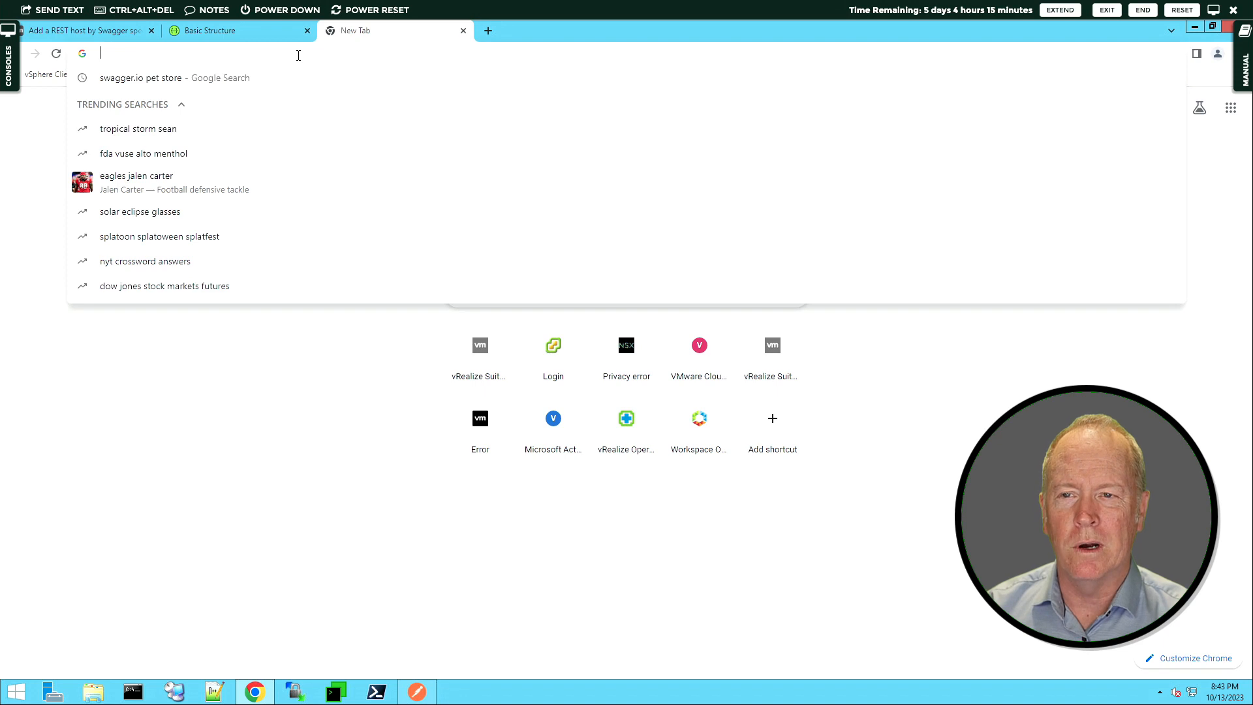
pyautogui.write('swagger.io')
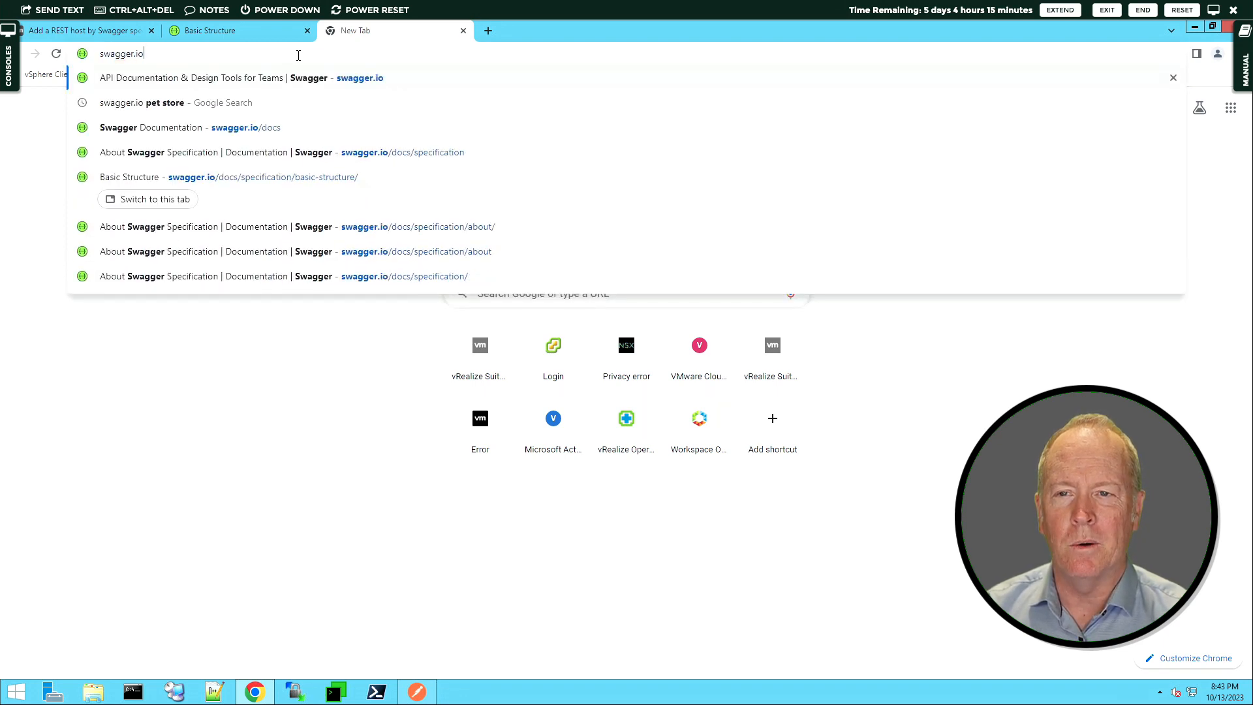
pyautogui.write(' pet store')
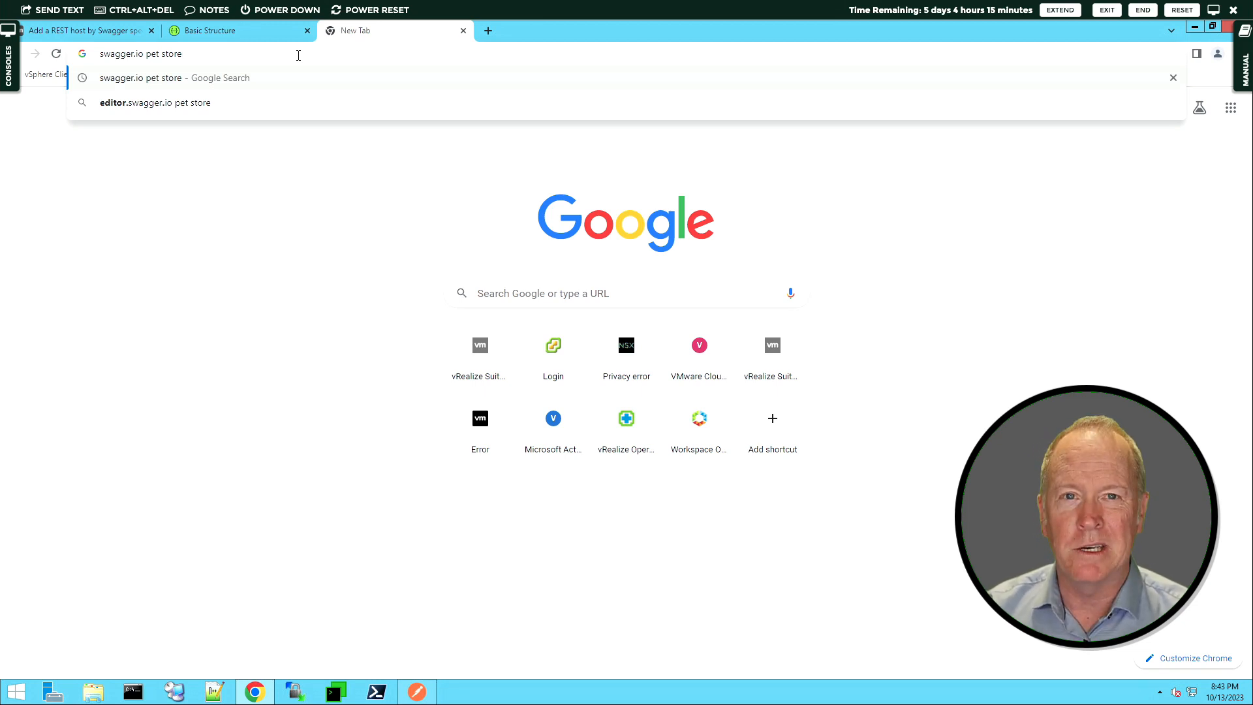
pyautogui.press('Return')
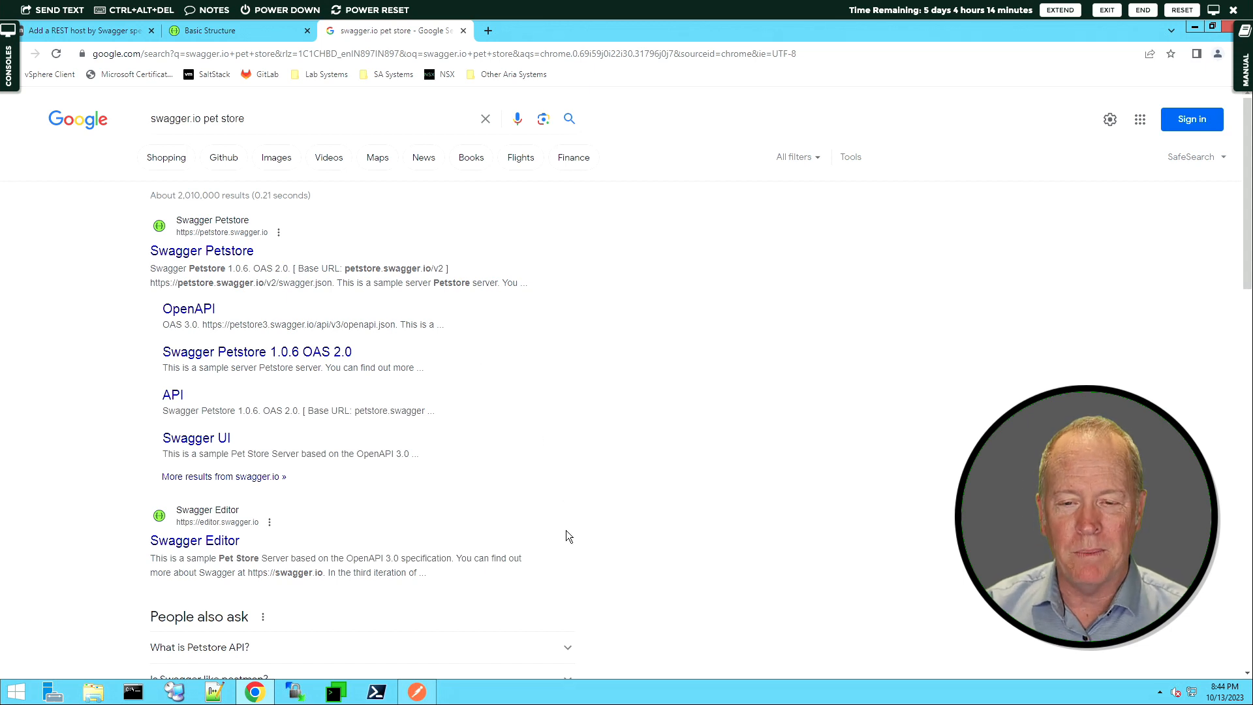
pyautogui.click(195, 541)
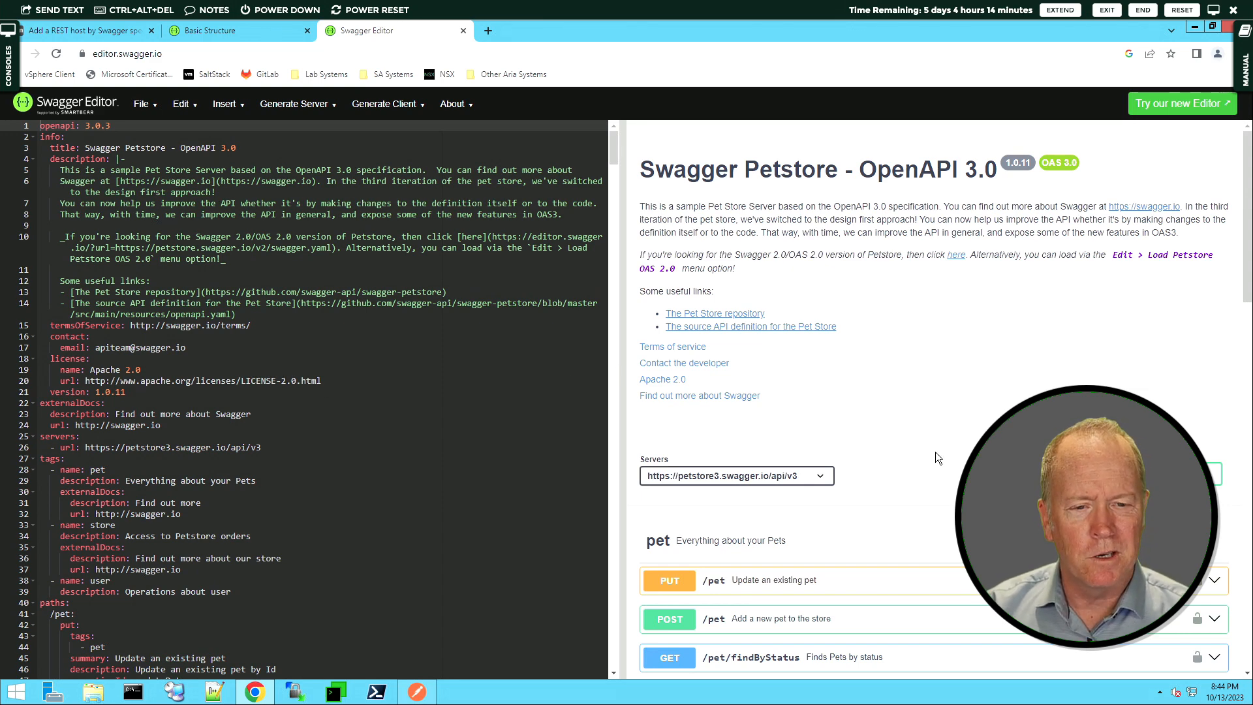
pyautogui.scroll(-5, 935, 452)
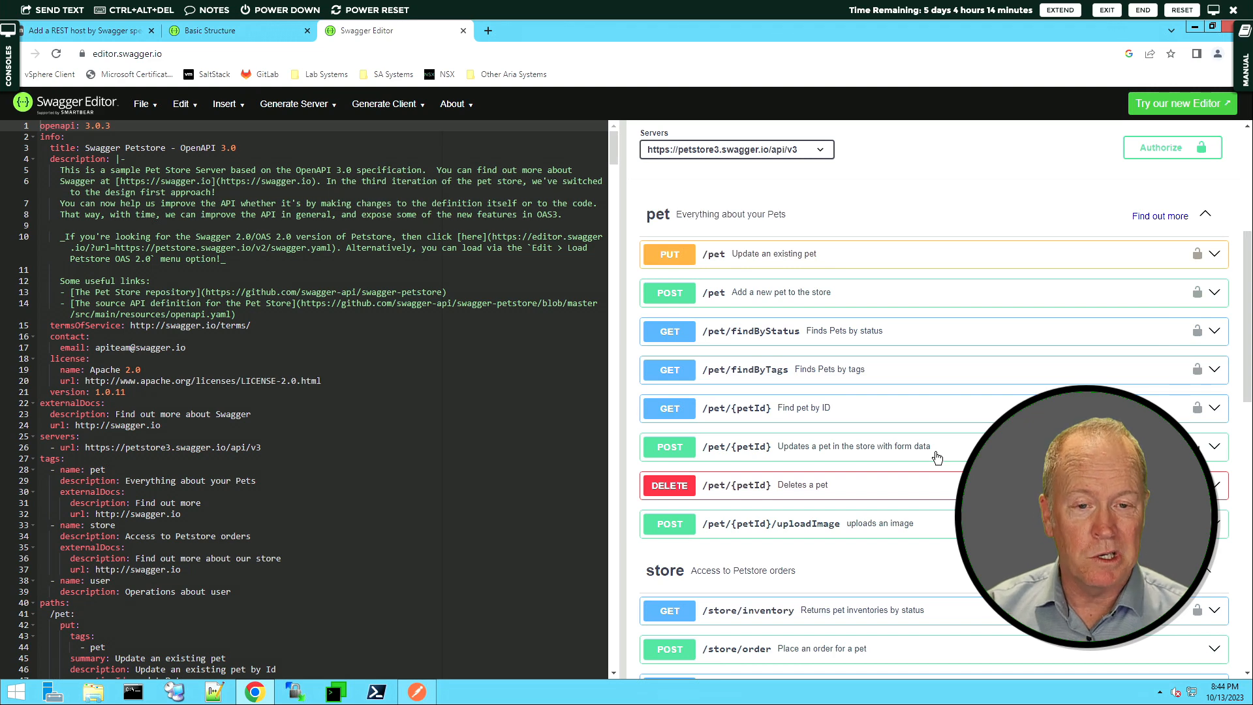
pyautogui.scroll(-7, 937, 457)
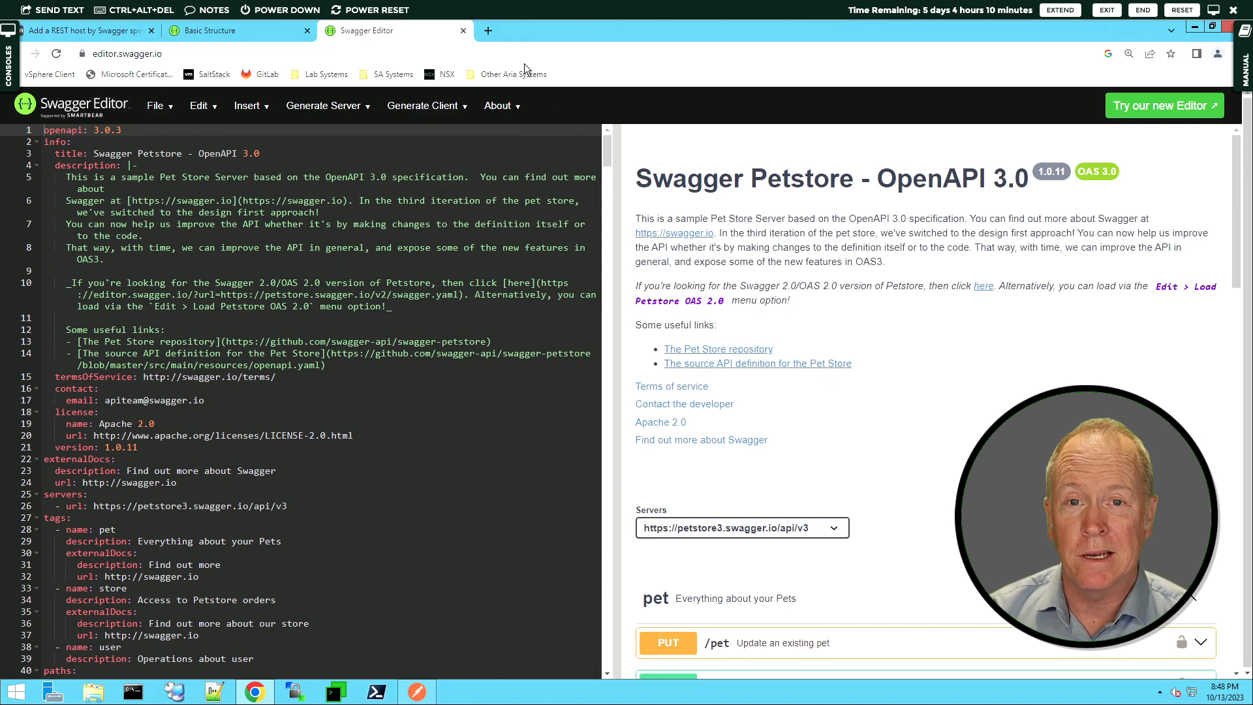
pyautogui.click(488, 31)
pyautogui.click(487, 53)
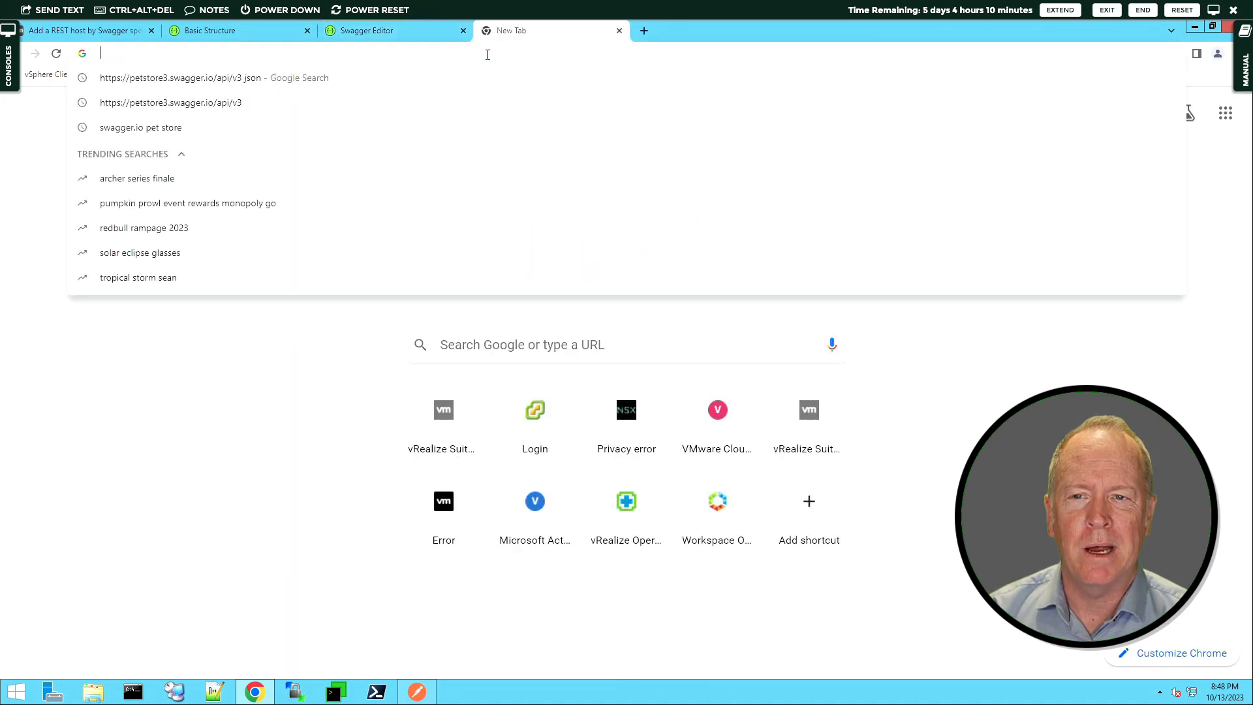
pyautogui.write('https://petstore3.swagger.io/api/v3/openapi.json')
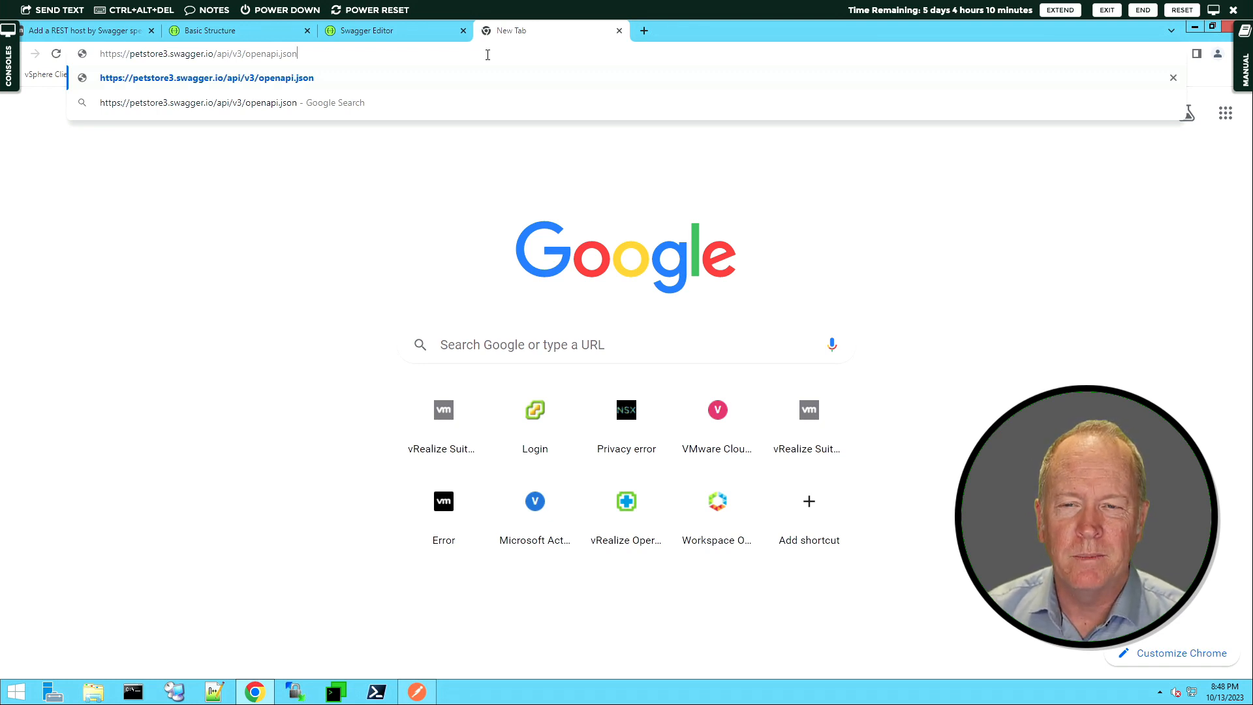
pyautogui.press('Return')
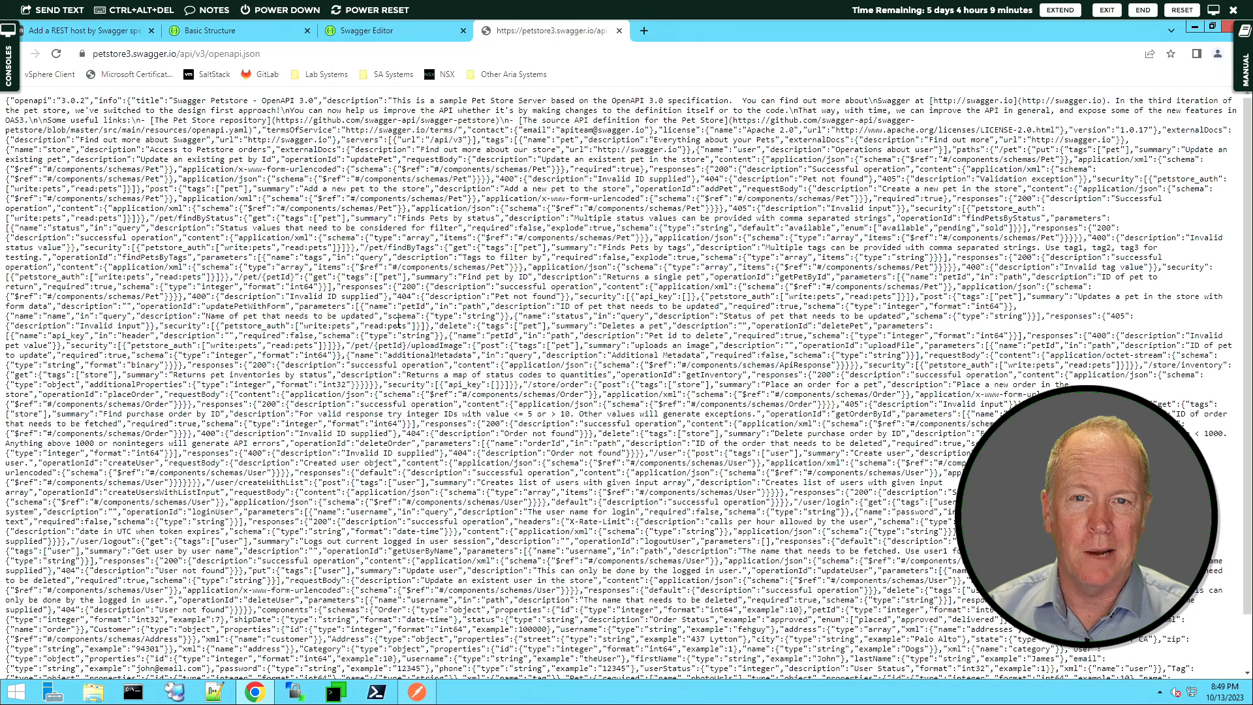
# Step: Copy the entire OpenAPI JSON text into the blank document in Notepad++
pyautogui.hotkey('ctrl', 'a')
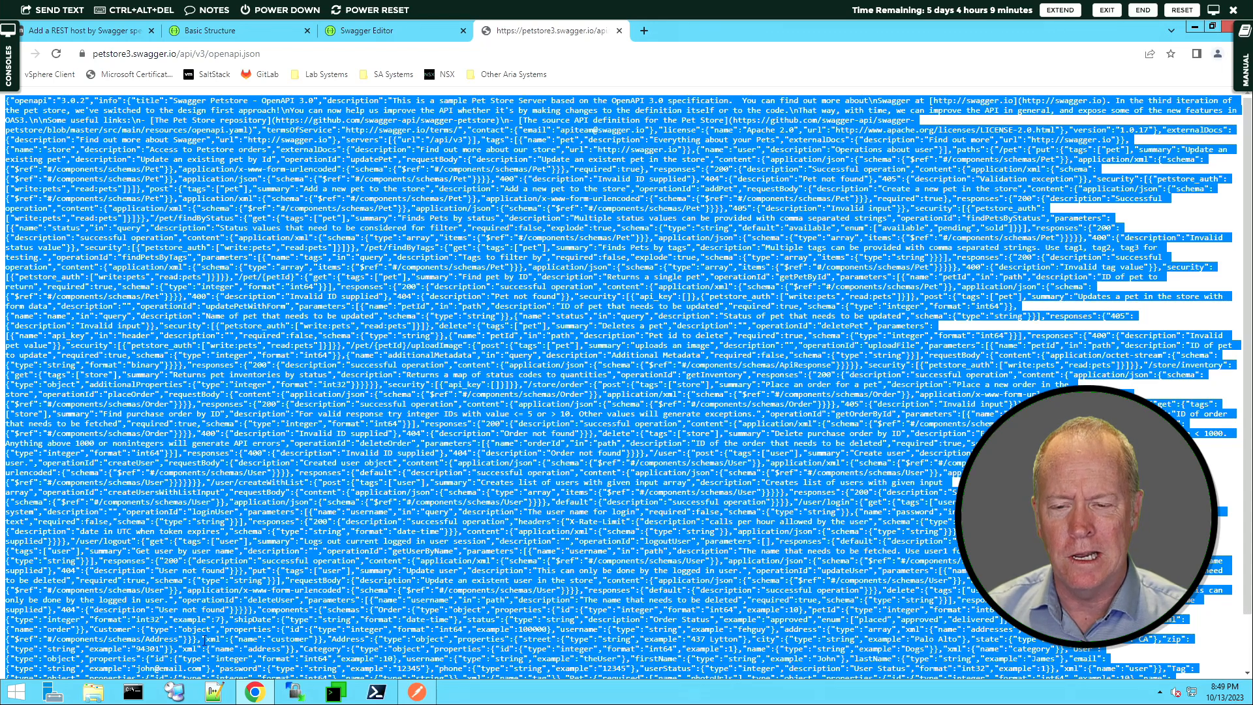
pyautogui.click(216, 690)
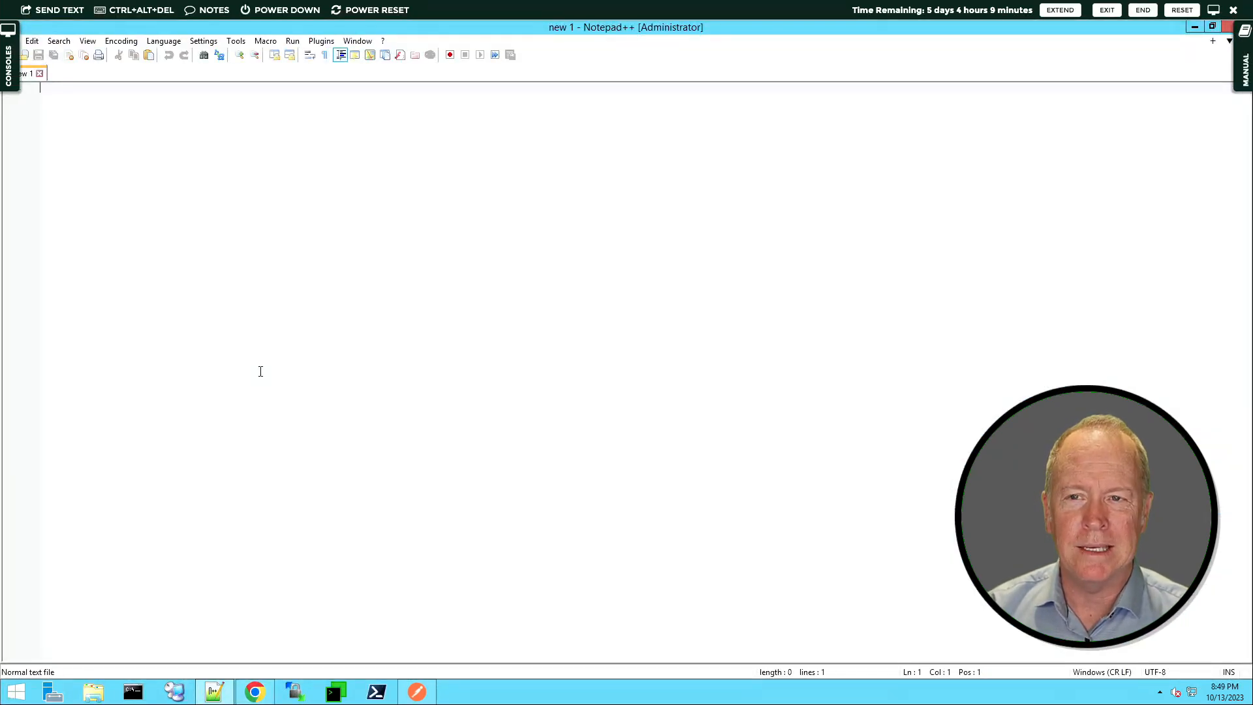
pyautogui.hotkey('ctrl', 'v')
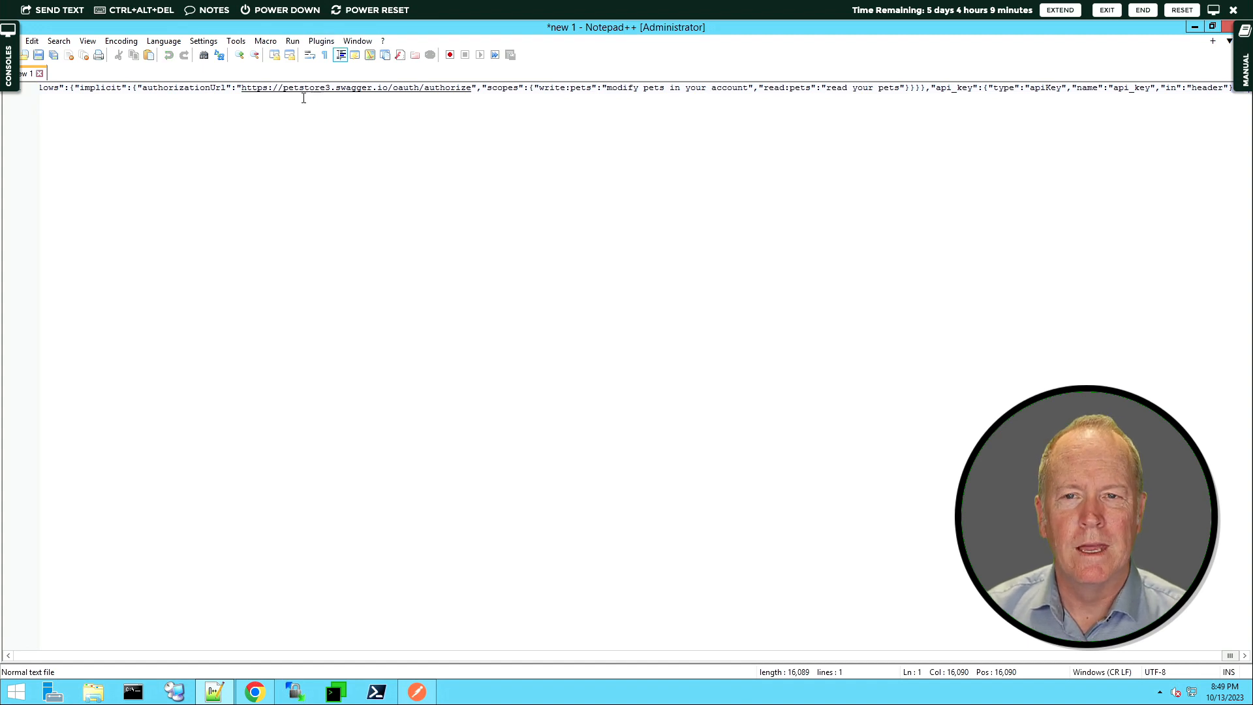
# Step: Pretty-print the pasted JSON with the JsonTools plugin
pyautogui.click(316, 43)
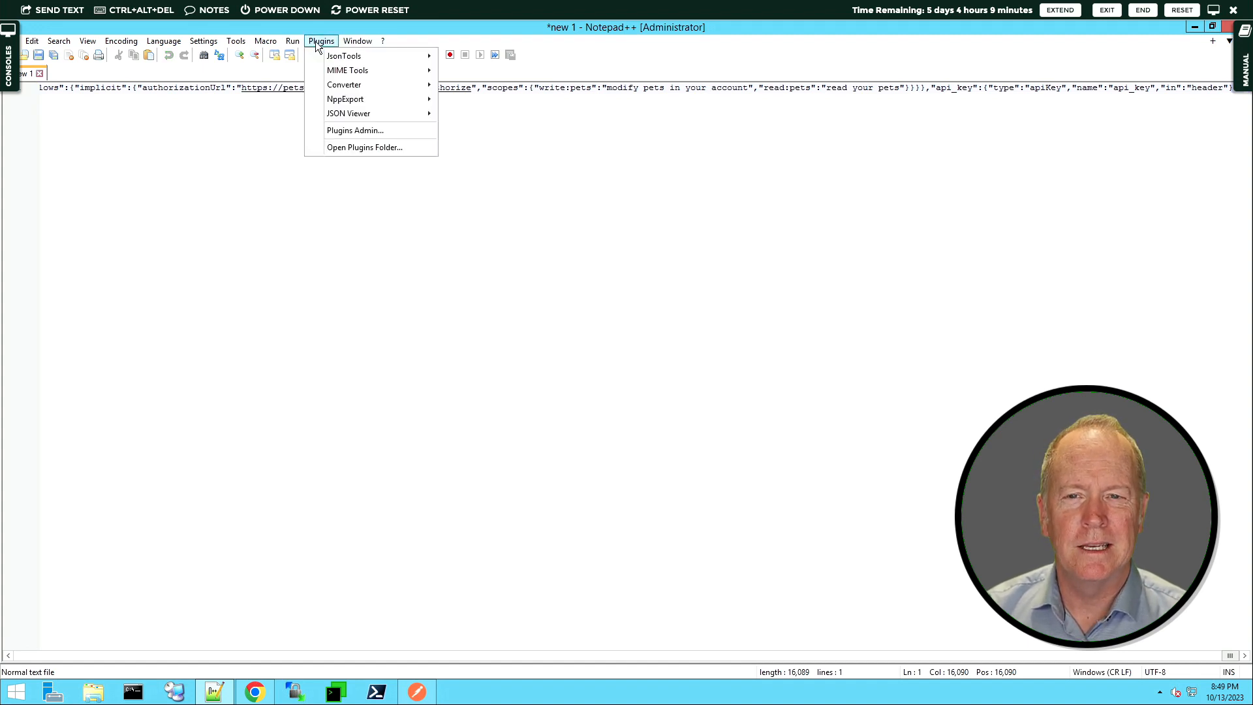
pyautogui.moveTo(349, 58)
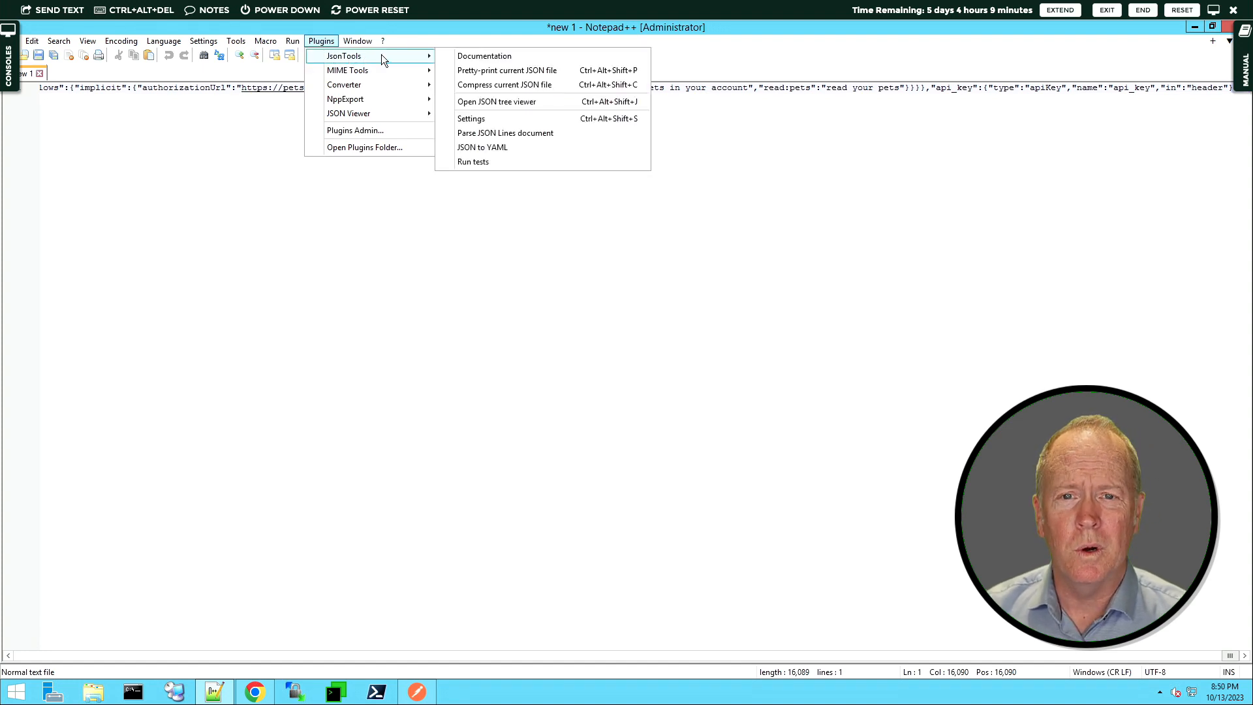
pyautogui.click(472, 71)
# Step: Display the document in the JsonTools tree viewer and widen the viewer pane
pyautogui.click(314, 44)
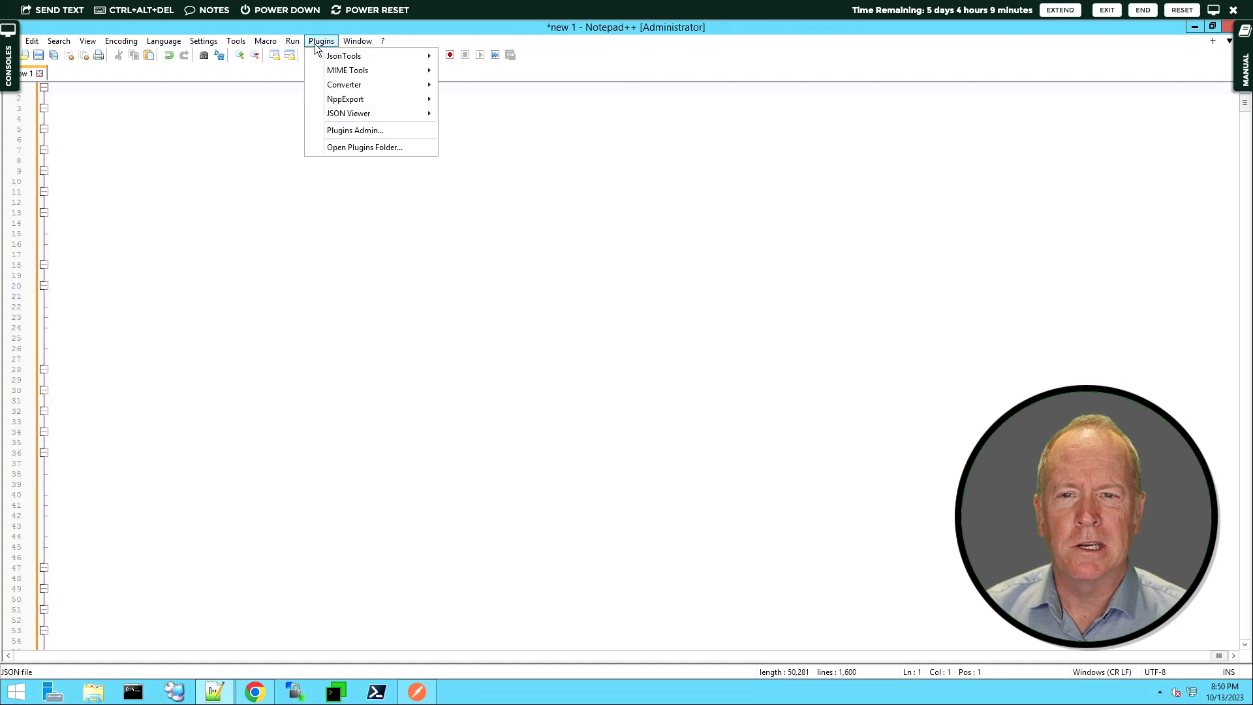
pyautogui.moveTo(345, 58)
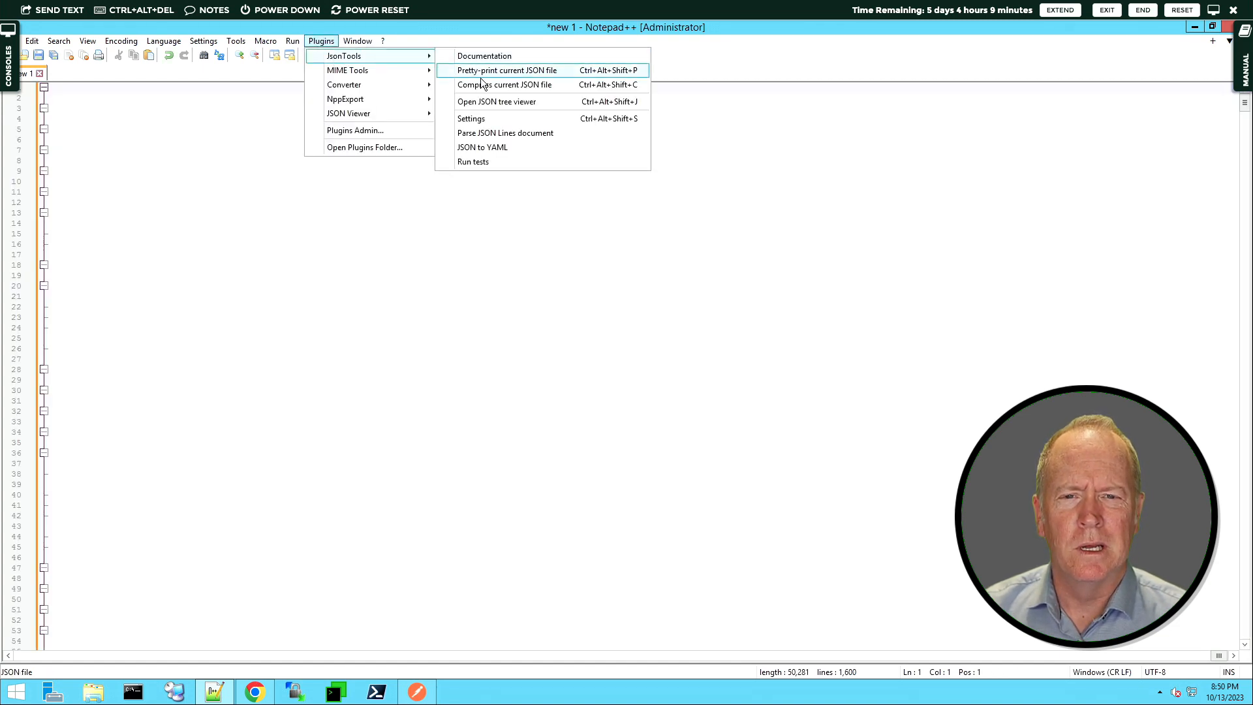
pyautogui.click(499, 102)
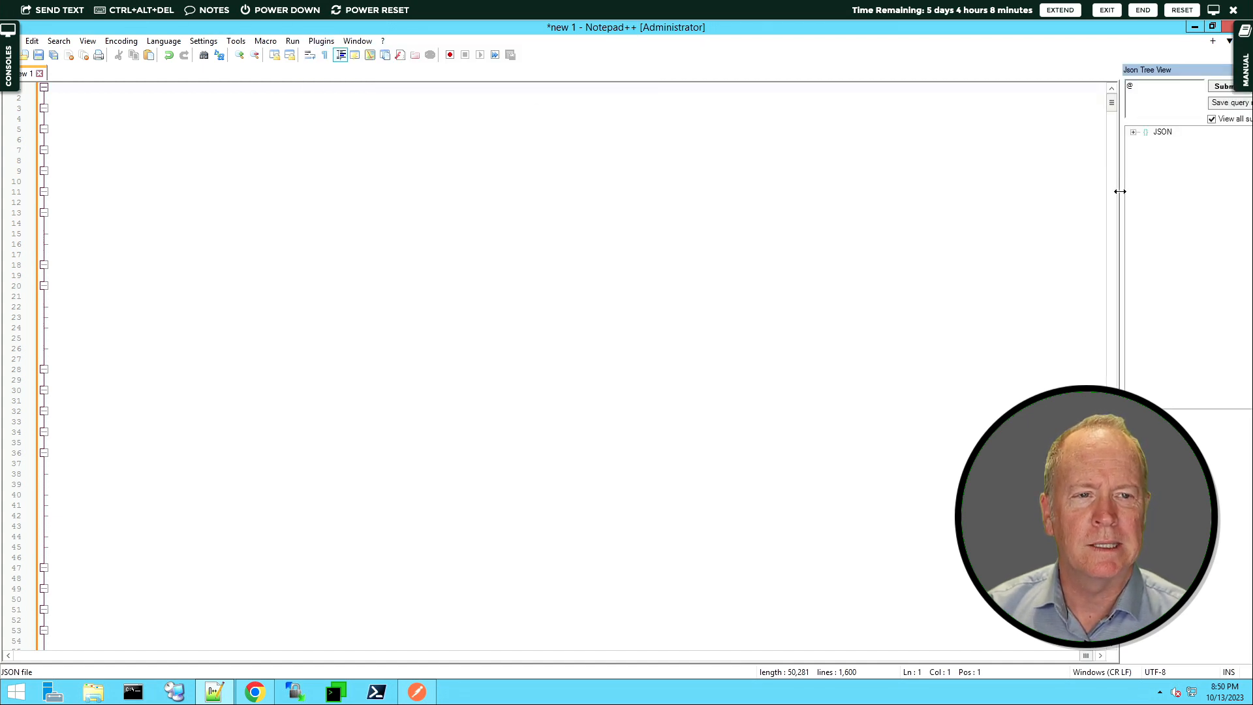
pyautogui.moveTo(1120, 191); pyautogui.dragTo(1022, 203)
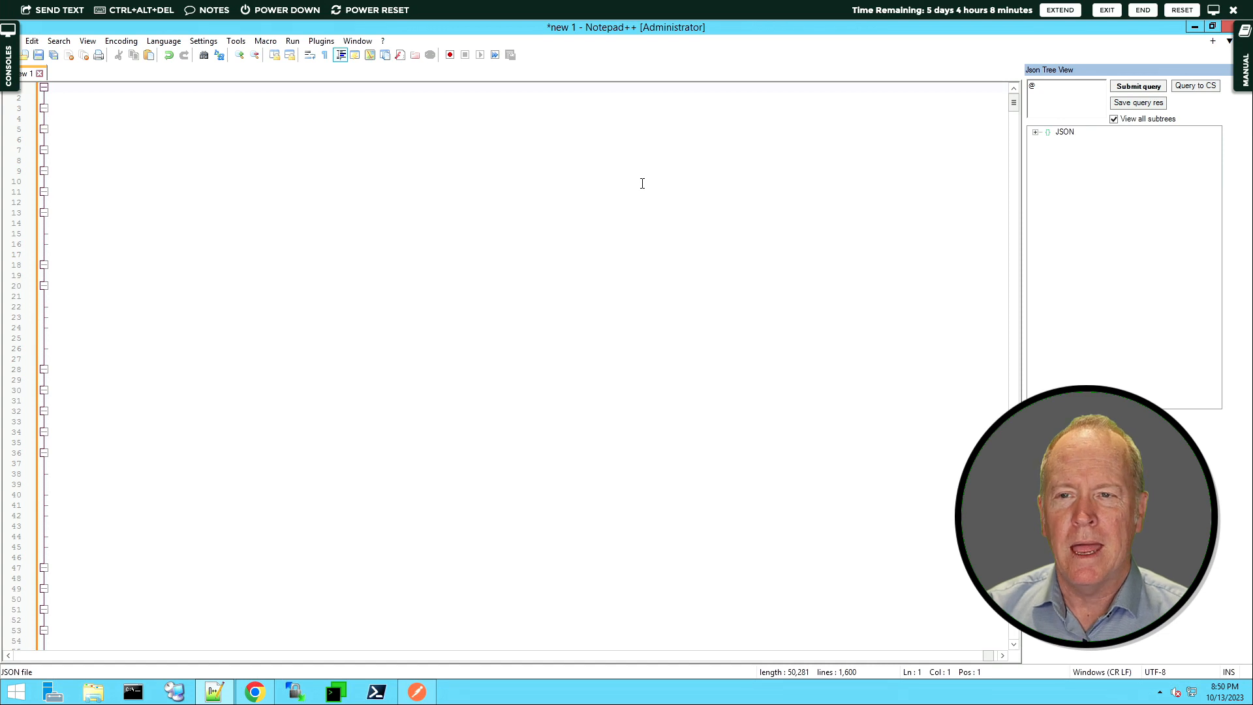
# Step: Fold all levels of the pretty-printed JSON in the text editor
pyautogui.click(552, 202)
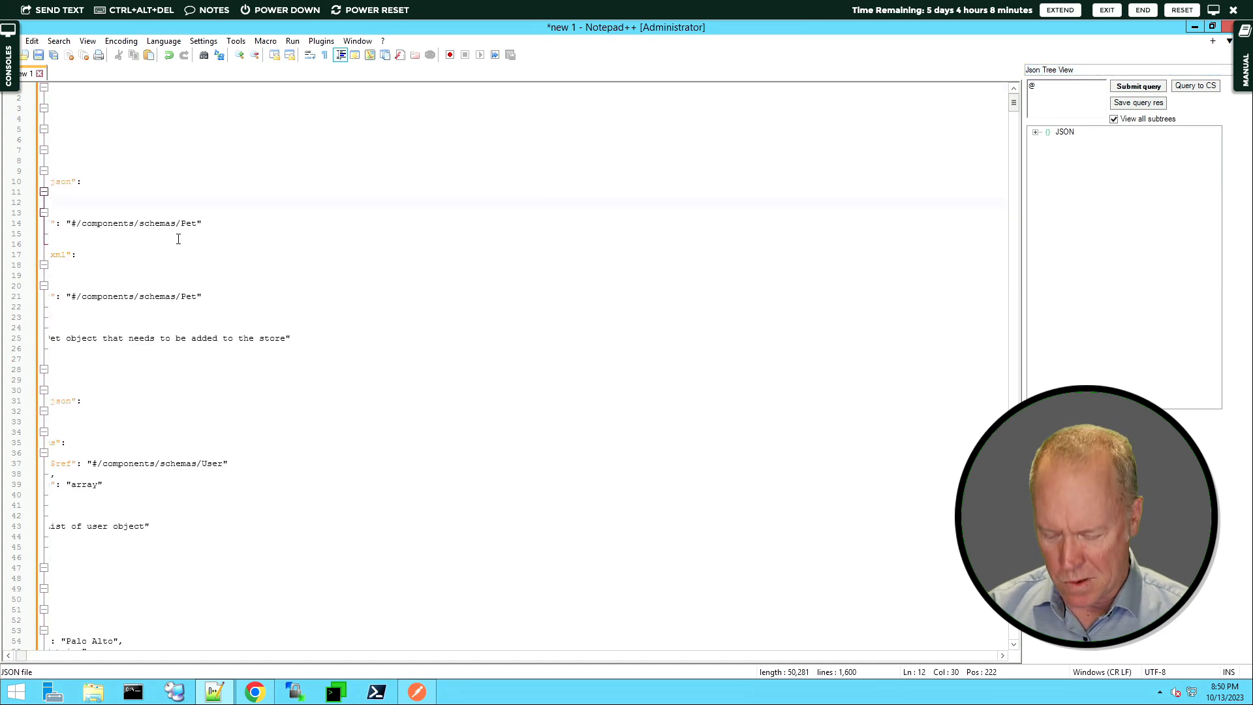
pyautogui.click(88, 41)
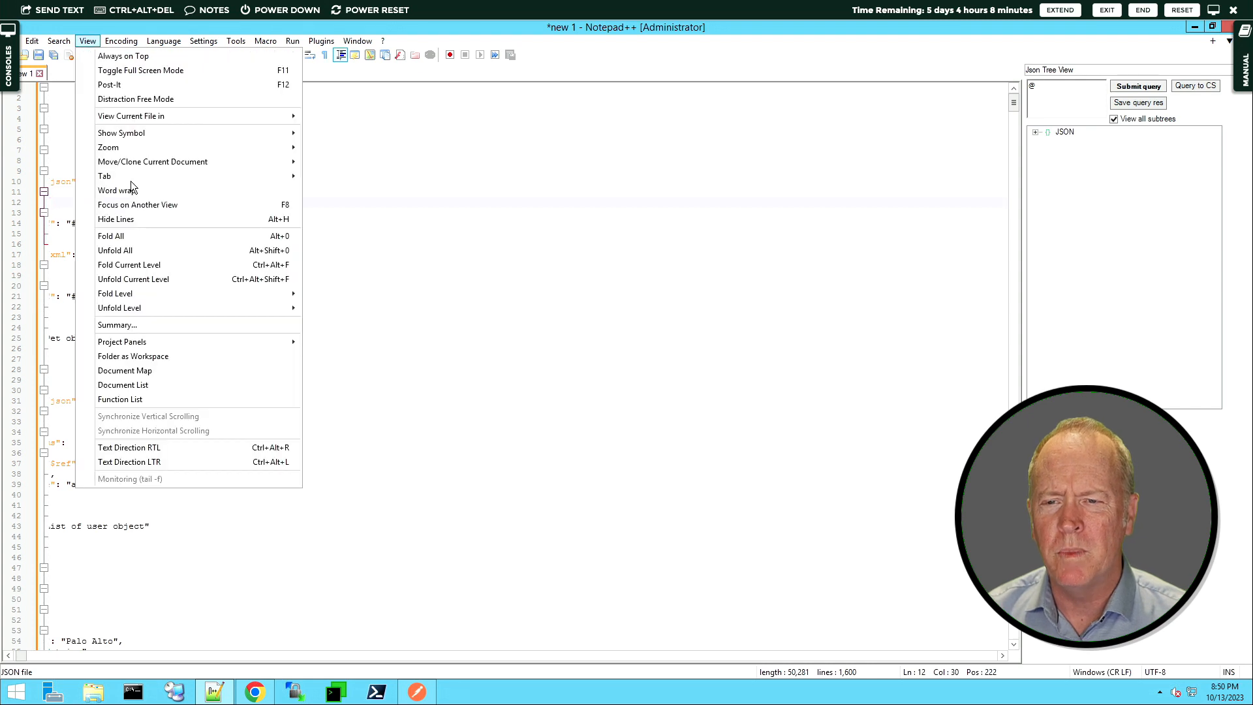
pyautogui.click(158, 236)
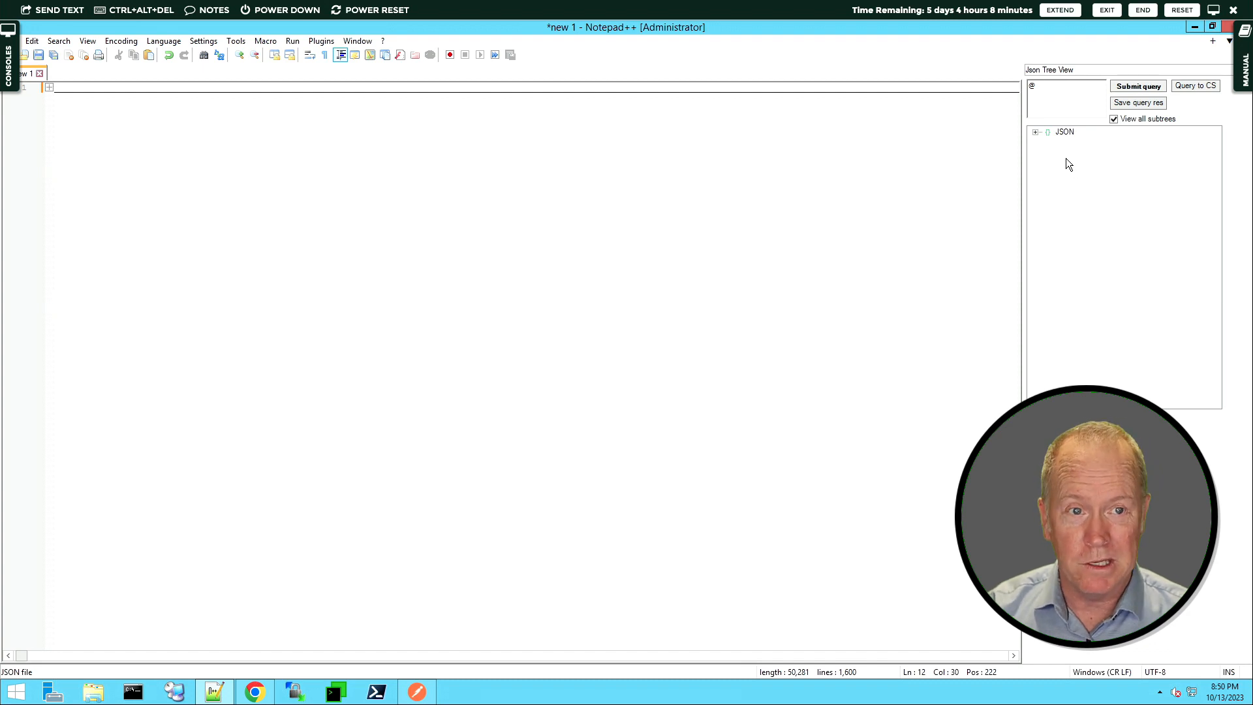
# Step: Examine the specification's top-level structure in the JSON tree, expanding paths, info and the first servers entry
pyautogui.click(1035, 132)
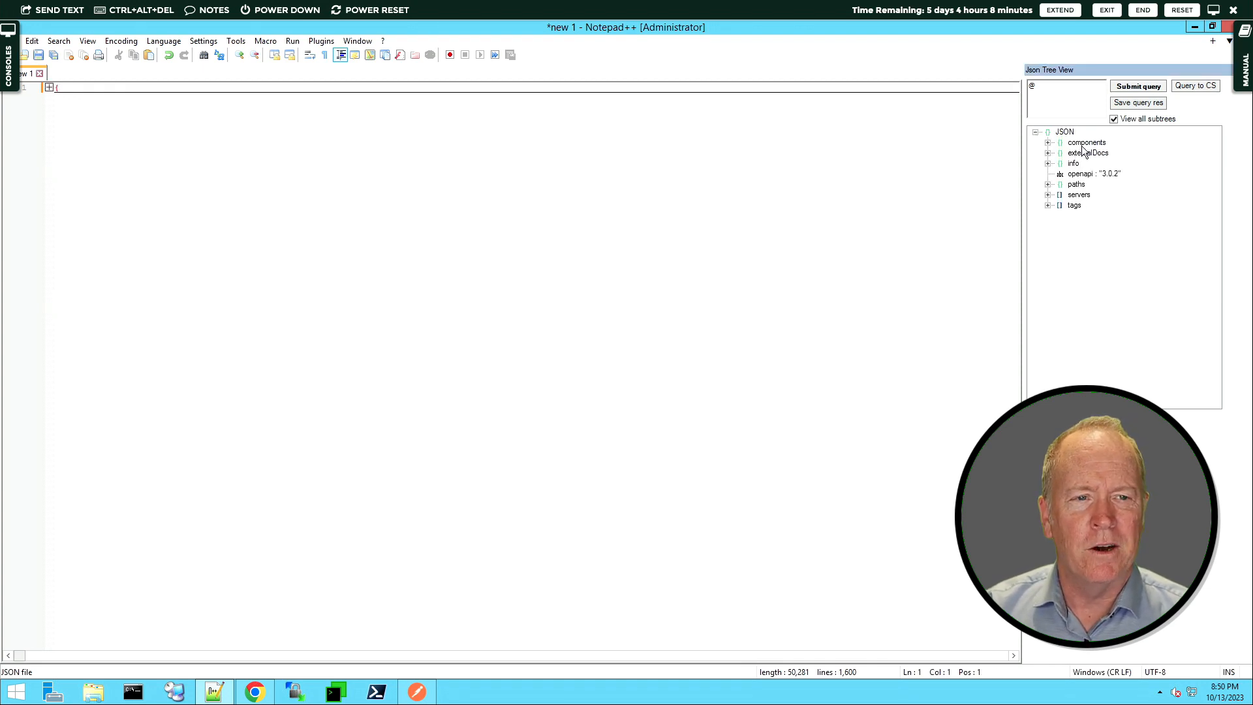
pyautogui.click(1076, 186)
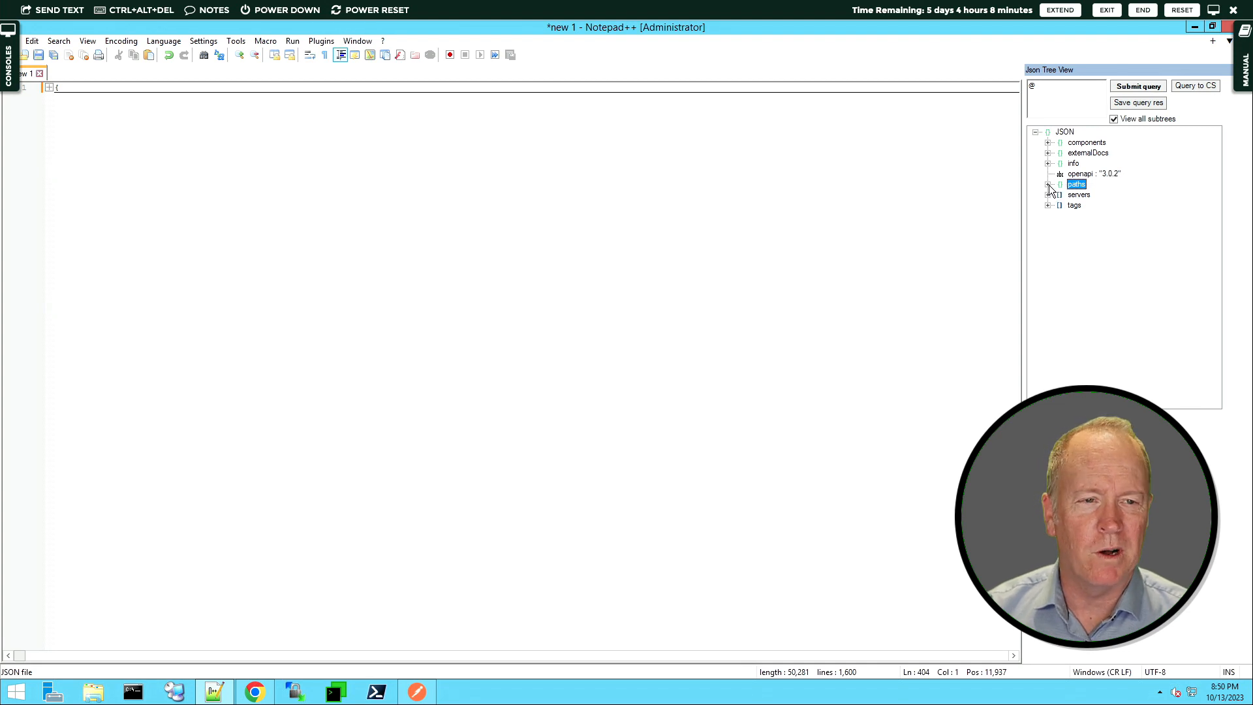
pyautogui.click(1048, 186)
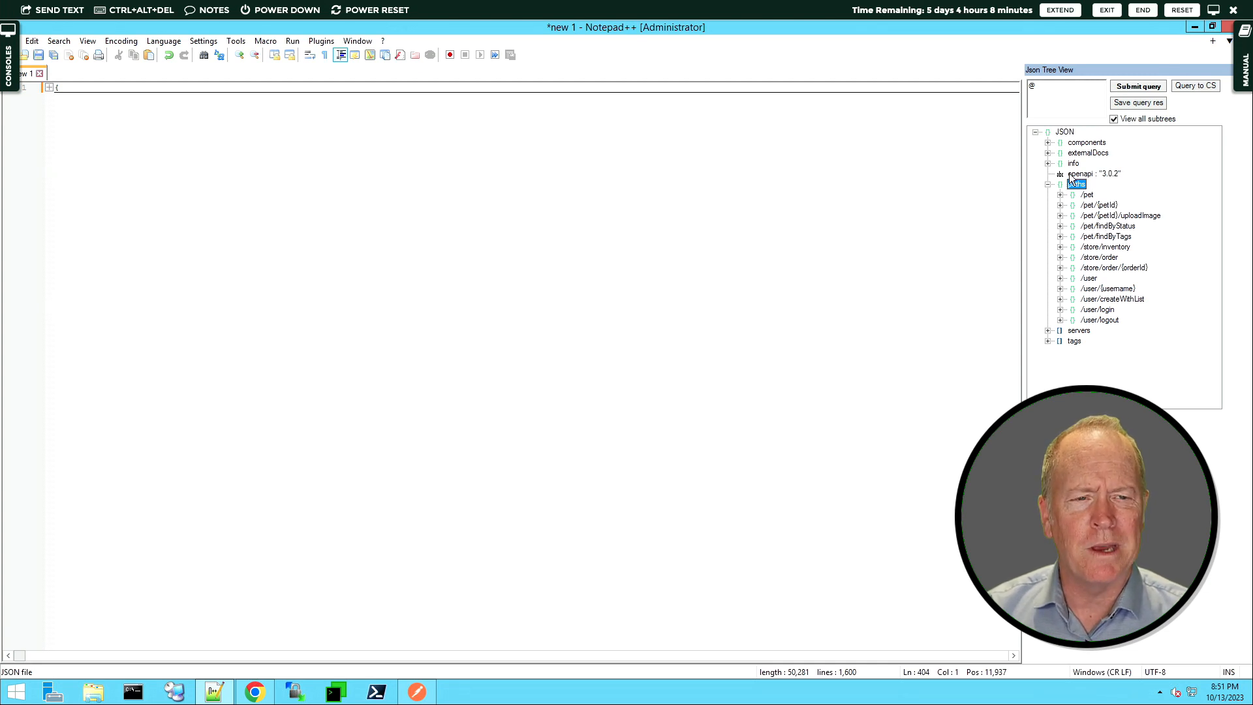
pyautogui.click(1047, 163)
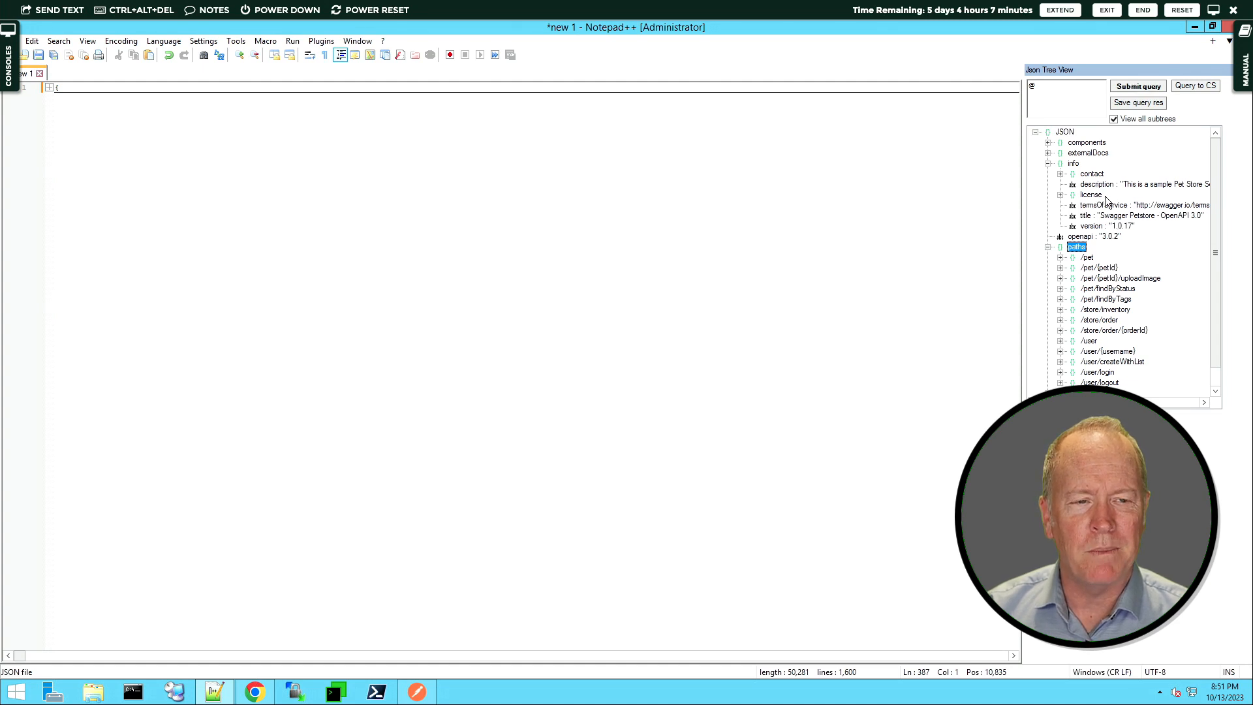
pyautogui.scroll(-1, 1102, 276)
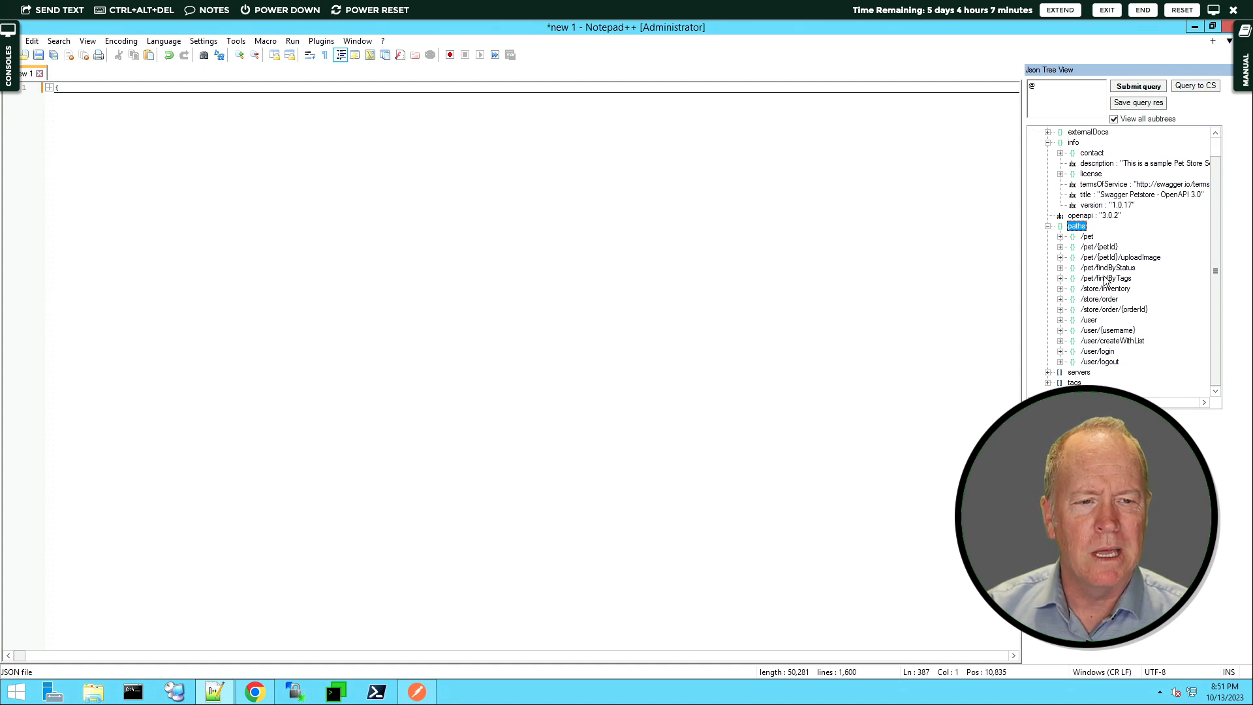
pyautogui.click(1048, 372)
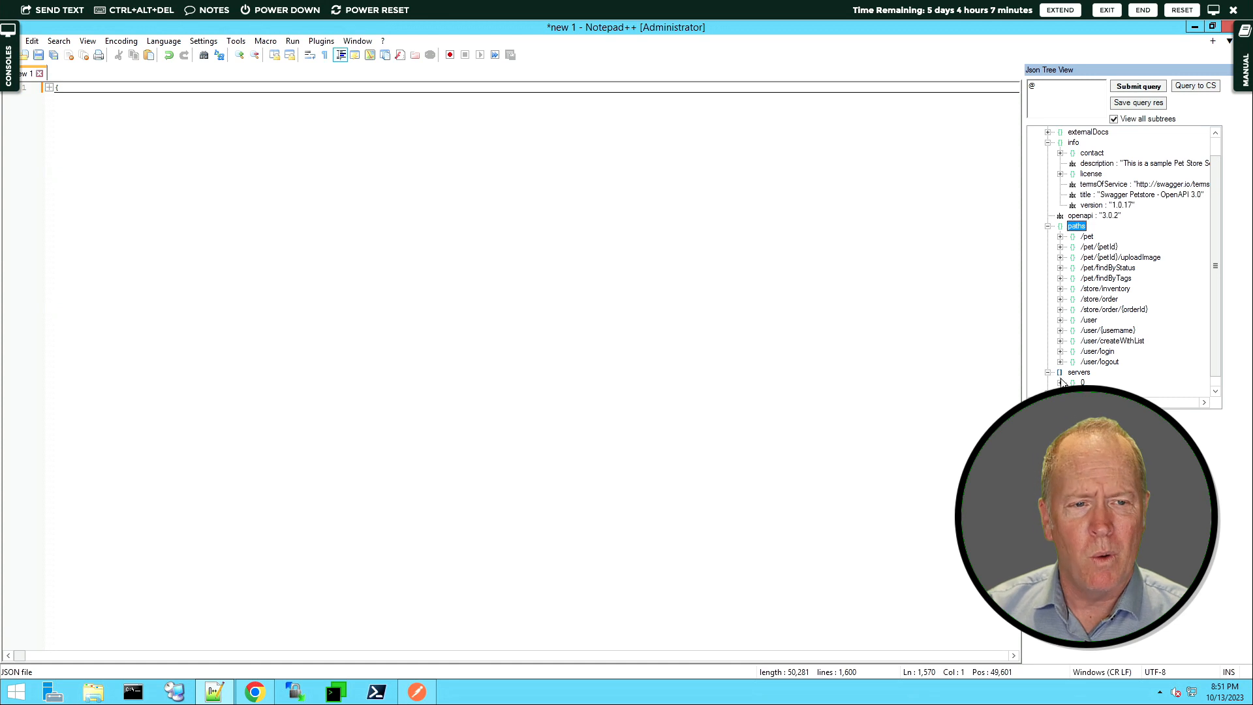
pyautogui.click(1060, 382)
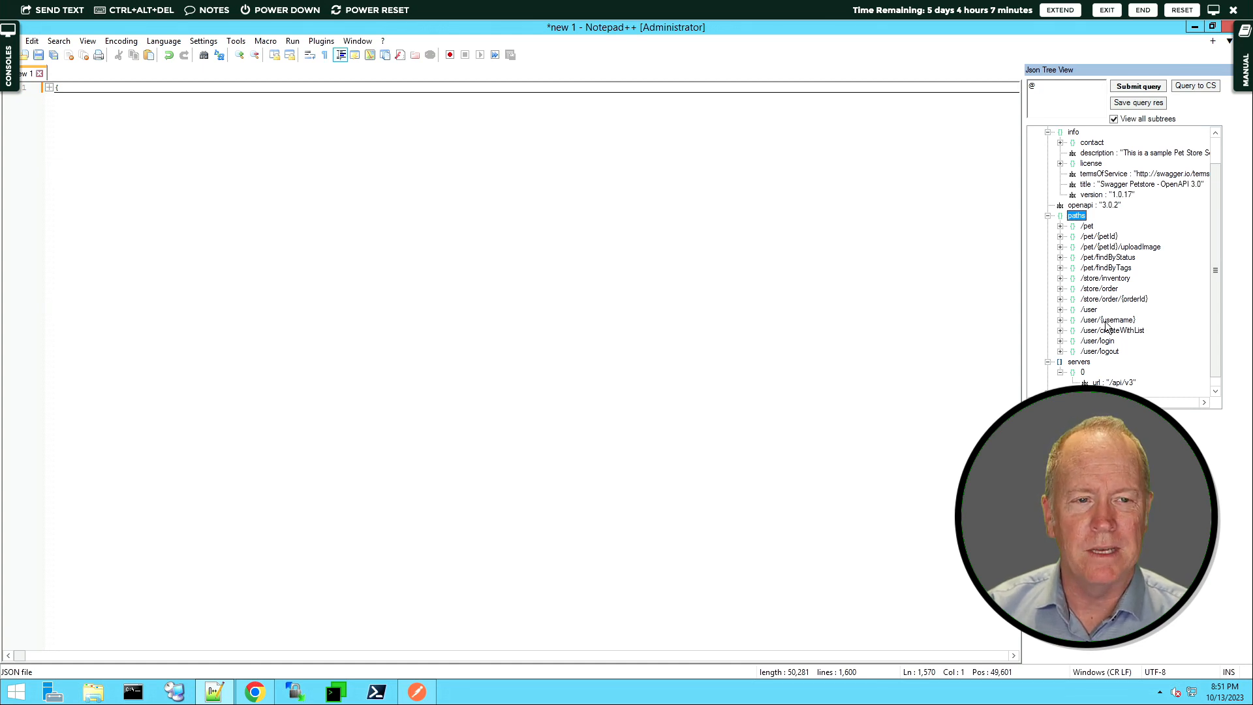
# Step: Expand the get operation of the /store/inventory path in the JSON tree to examine its details
pyautogui.click(1059, 279)
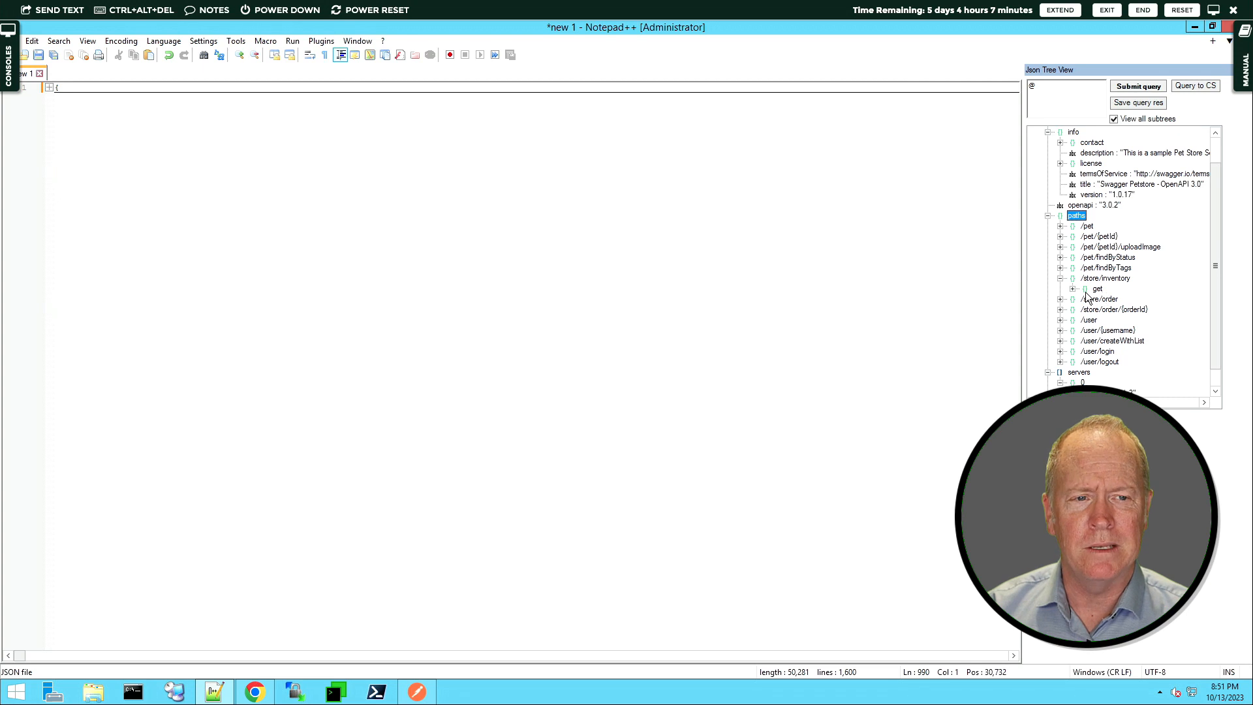
pyautogui.click(1072, 289)
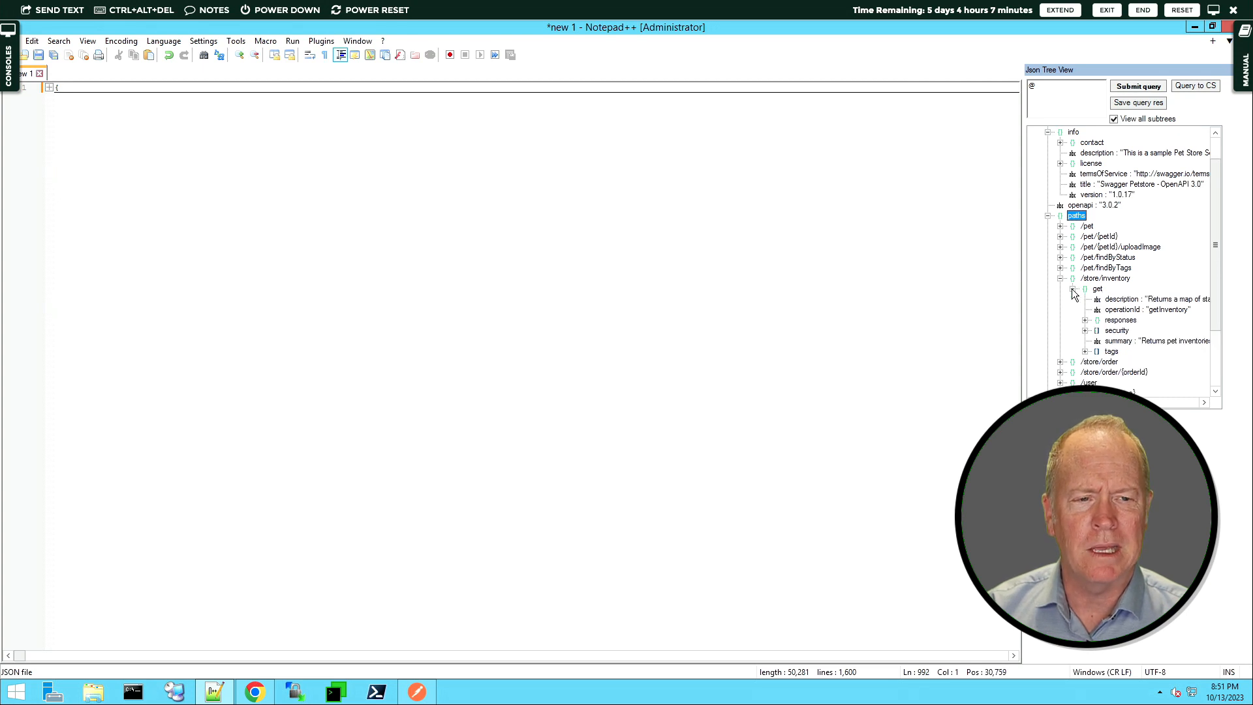
# Step: Expand the responses of the /store/inventory get operation in the JSON tree
pyautogui.click(1085, 321)
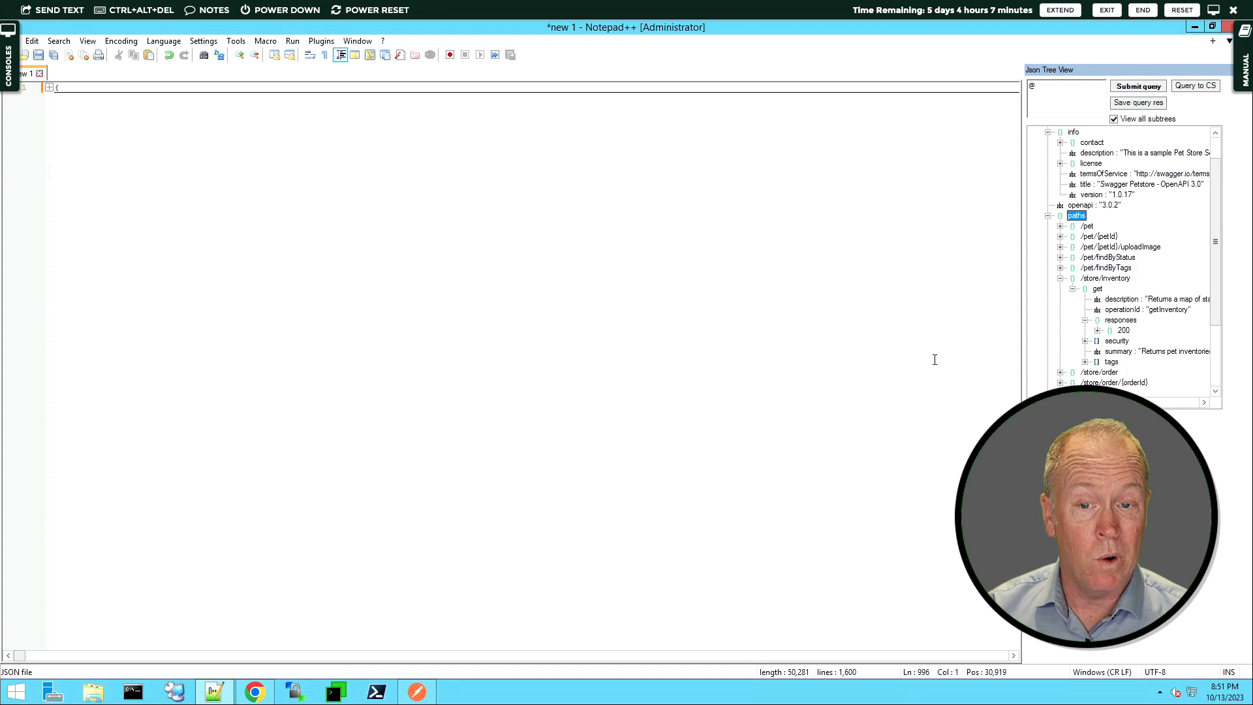
# Step: Switch to Chrome and copy the full web address of the Petstore openapi.json page
pyautogui.hotkey('alt', 'Tab')
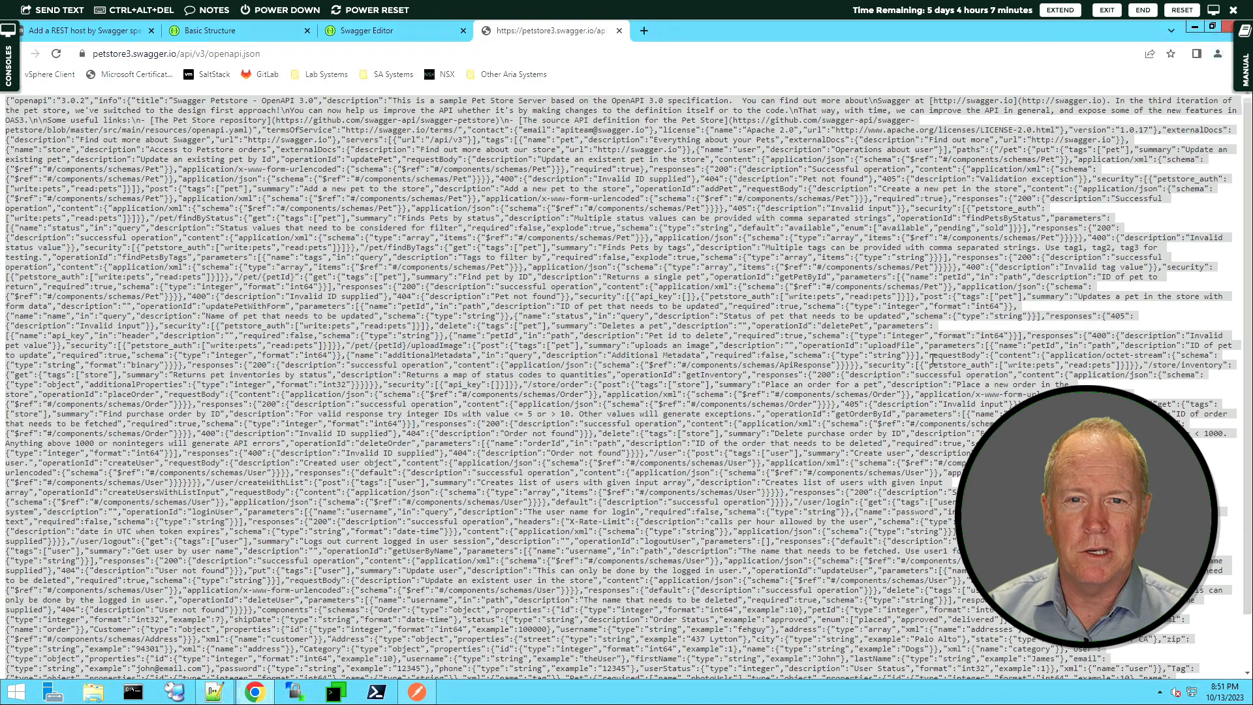
pyautogui.hotkey('ctrl', 'a')
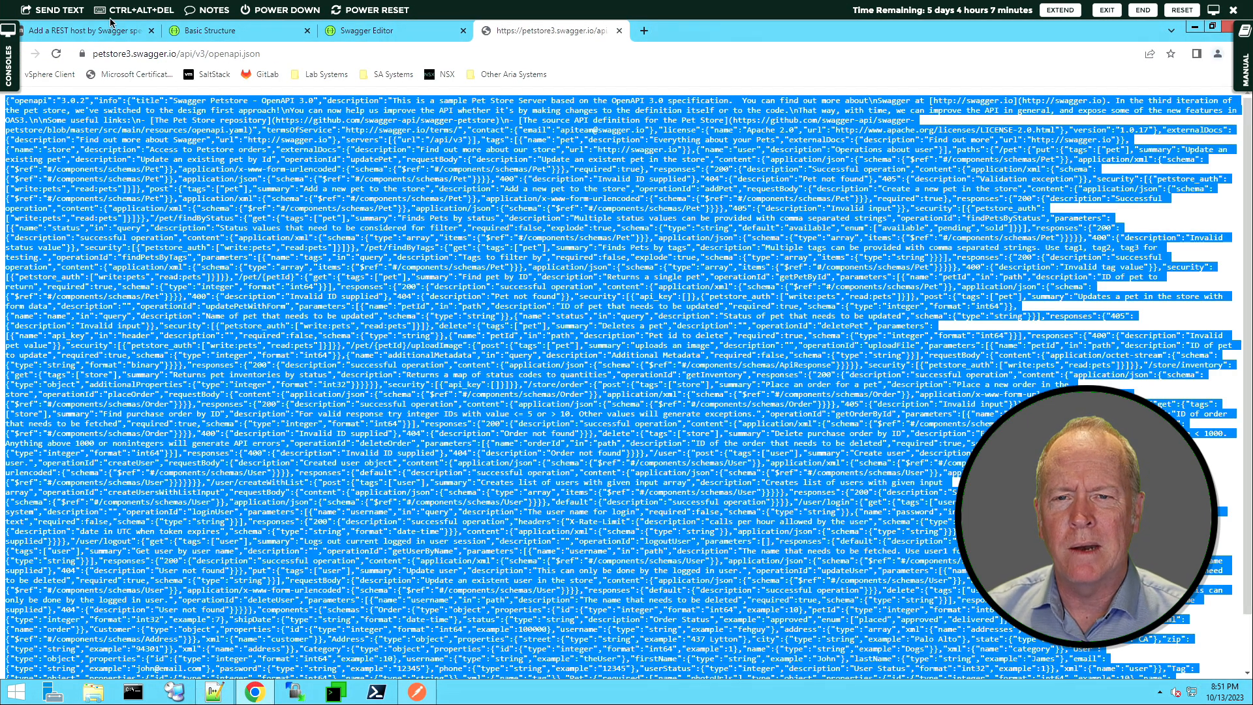
pyautogui.click(273, 56)
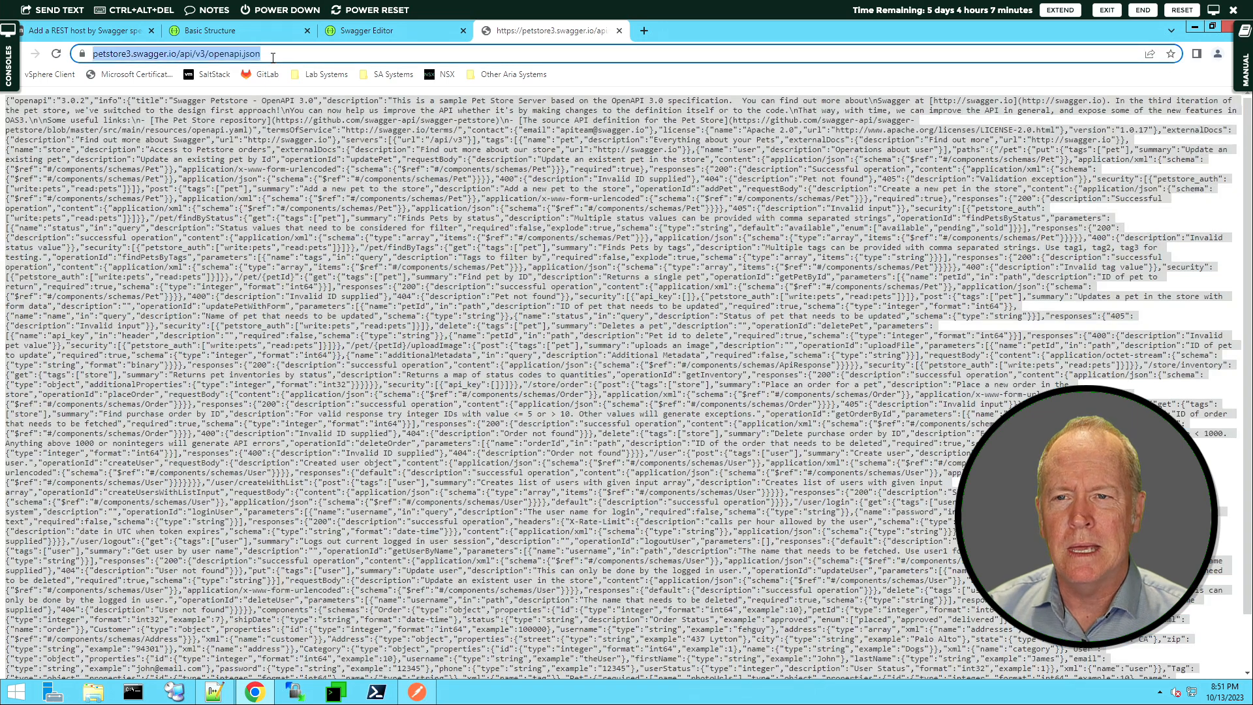
pyautogui.click(272, 58)
pyautogui.hotkey('ctrl', 'a')
pyautogui.hotkey('ctrl', 'c')
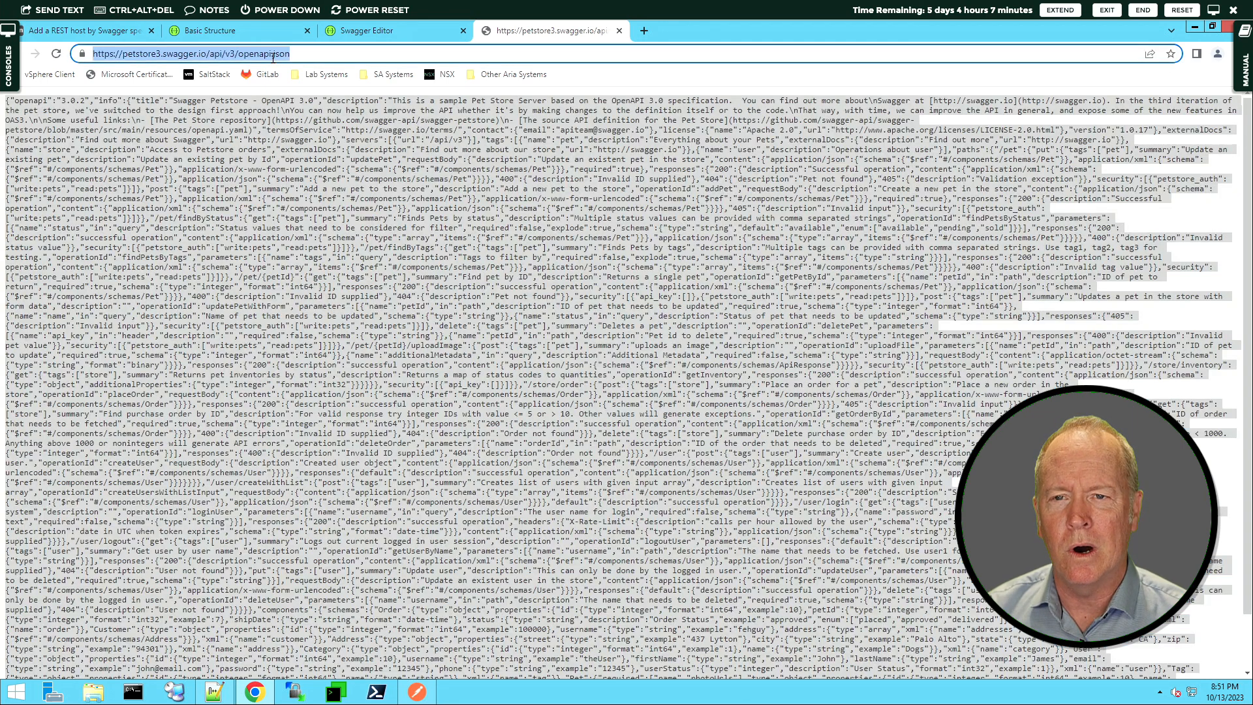
# Step: Start a run of the "Add a REST host by Swagger spec from a URL" workflow and name the host "Basic URL"
pyautogui.click(100, 30)
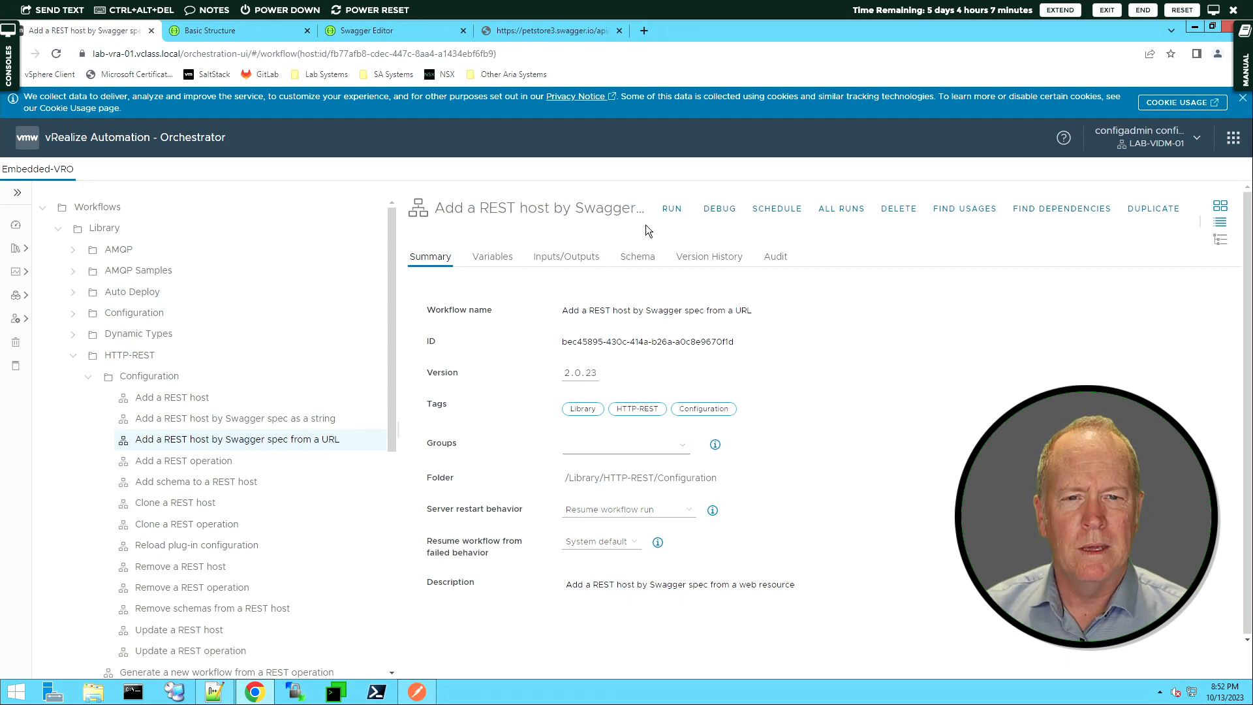
pyautogui.click(669, 209)
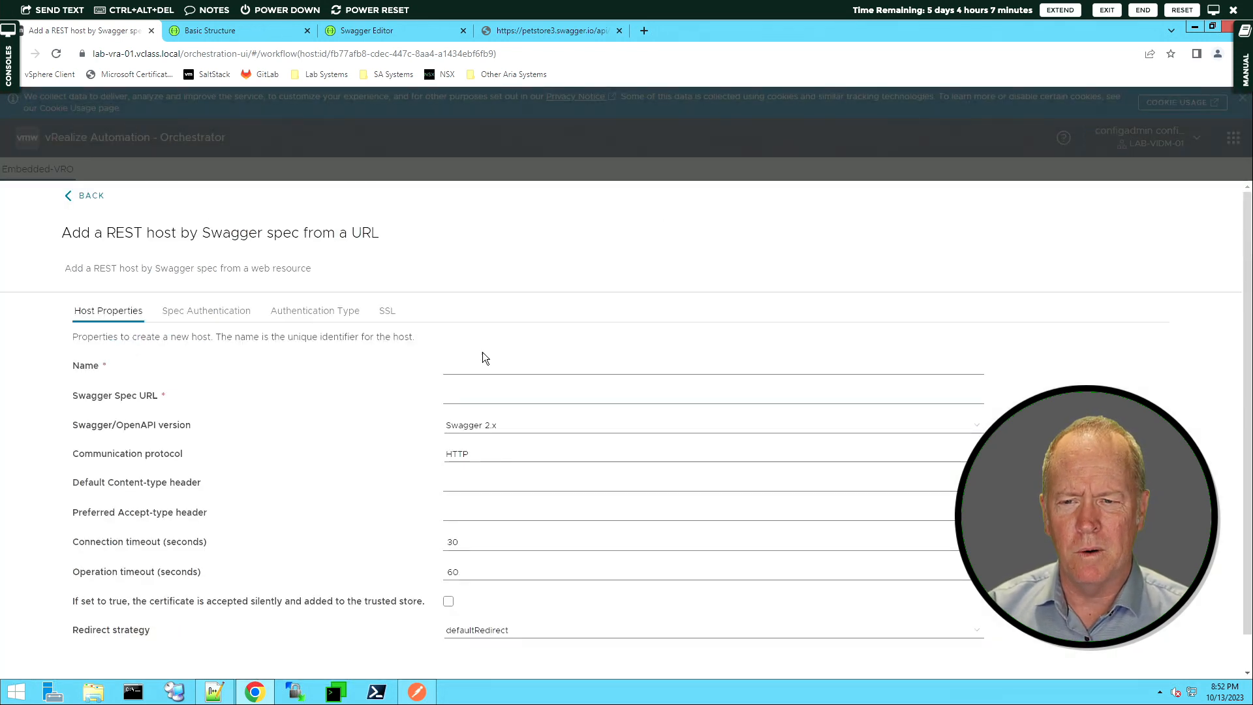
pyautogui.click(481, 367)
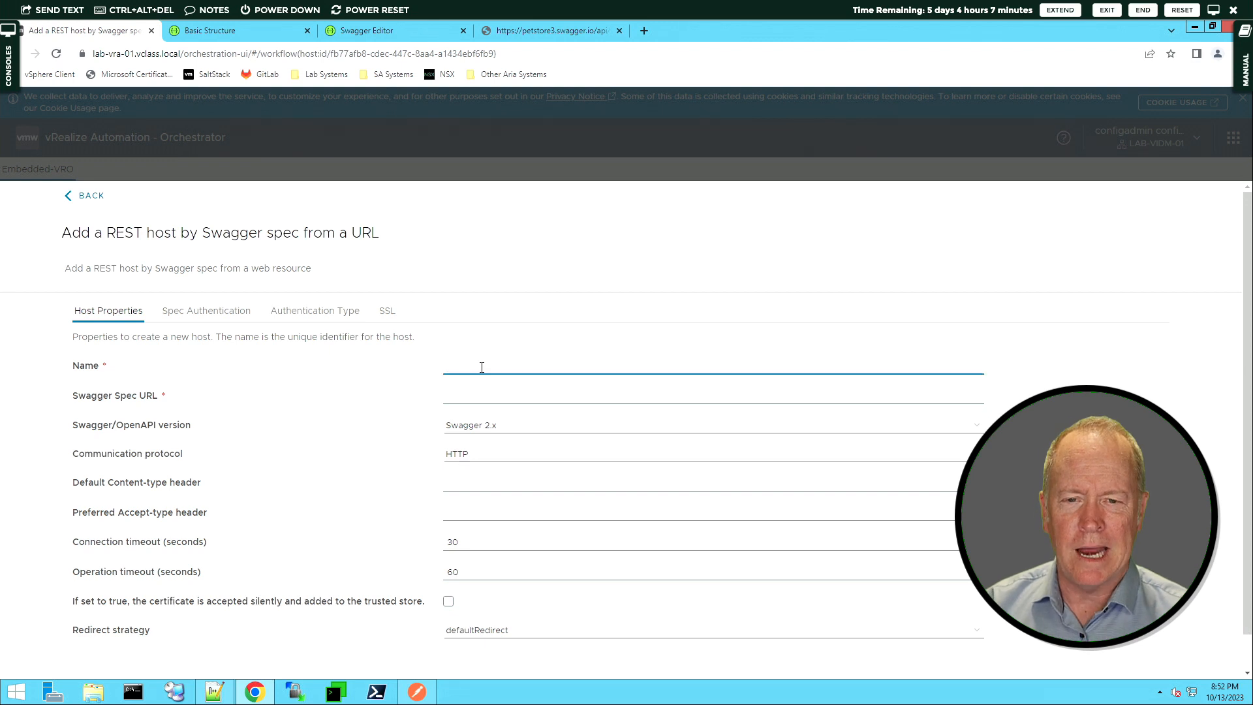
pyautogui.write('Bas')
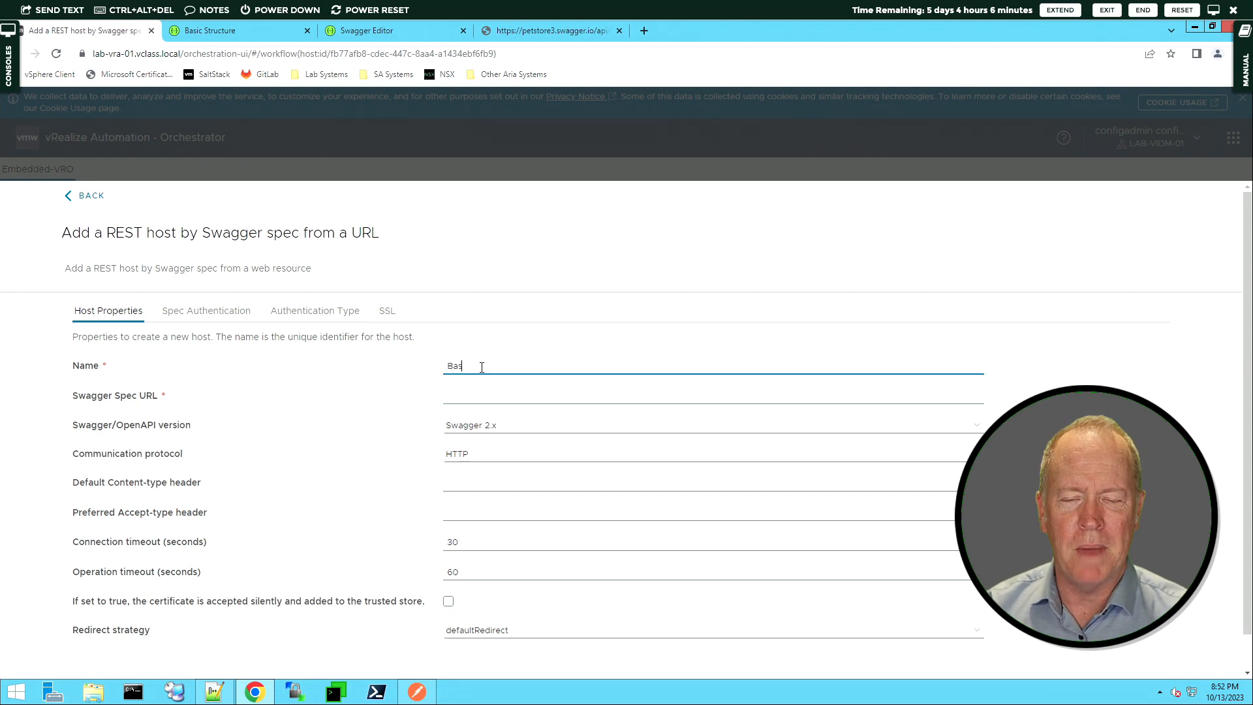
pyautogui.write('ic URL')
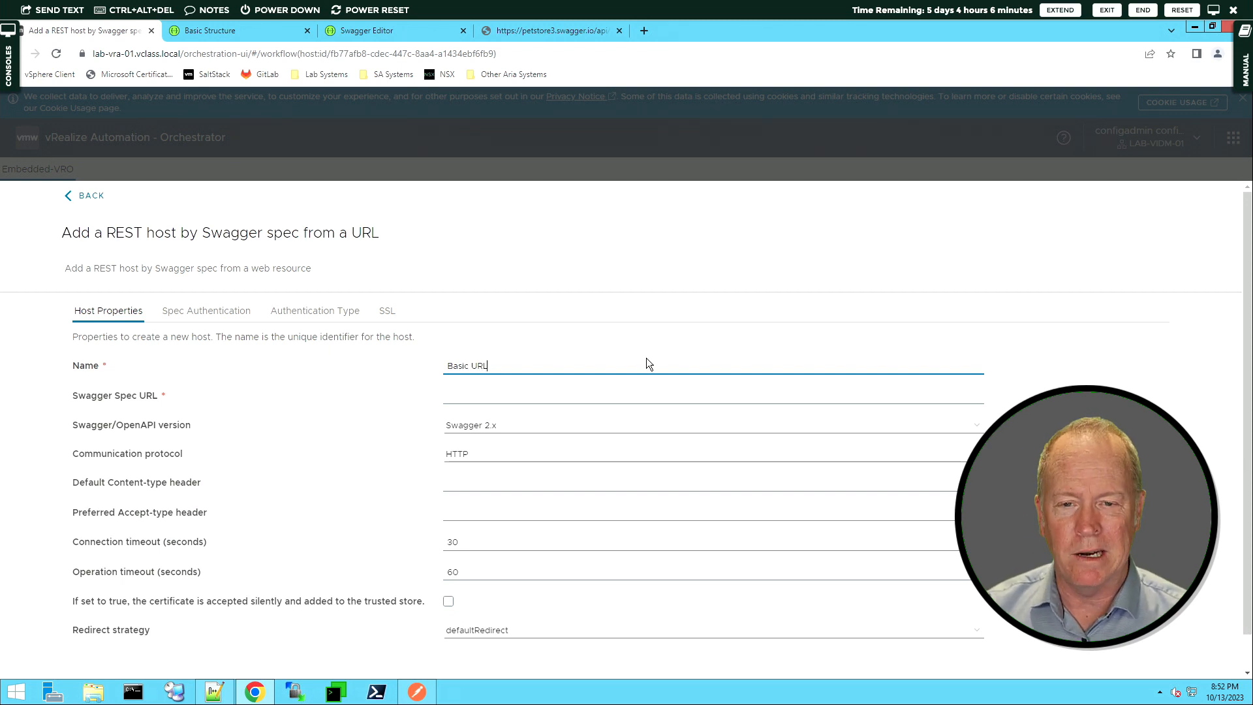
pyautogui.click(489, 398)
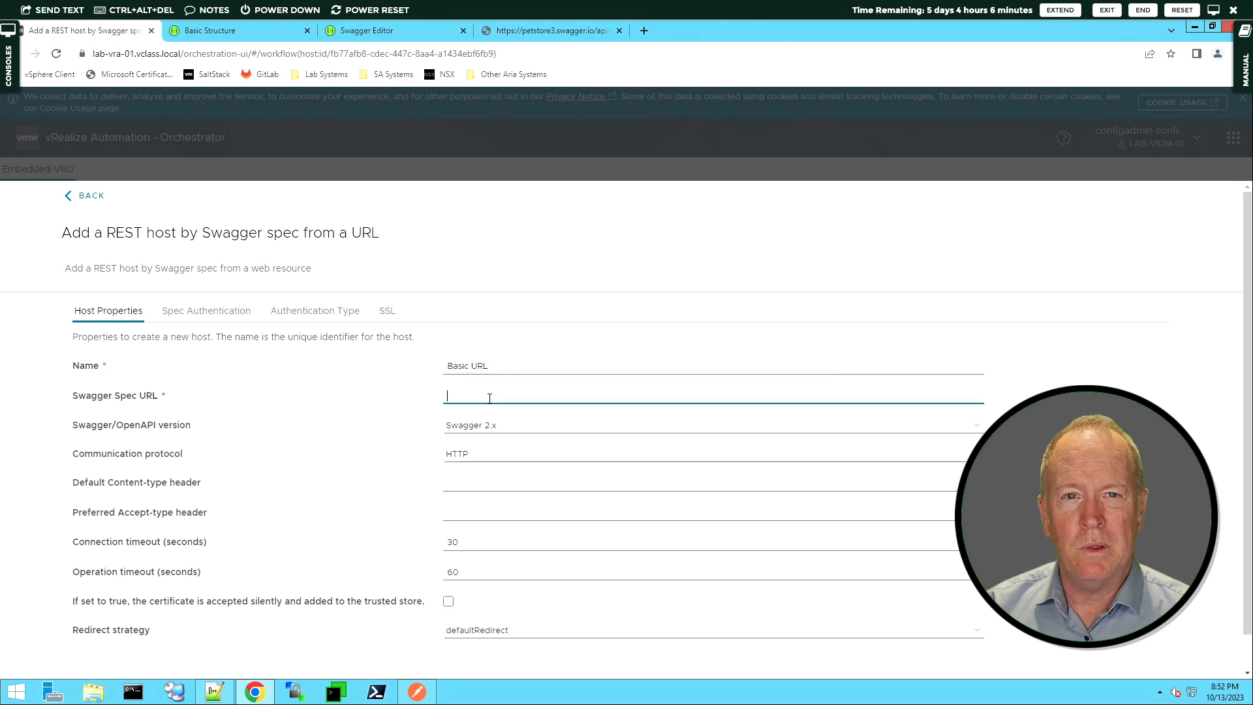
pyautogui.hotkey('ctrl', 'v')
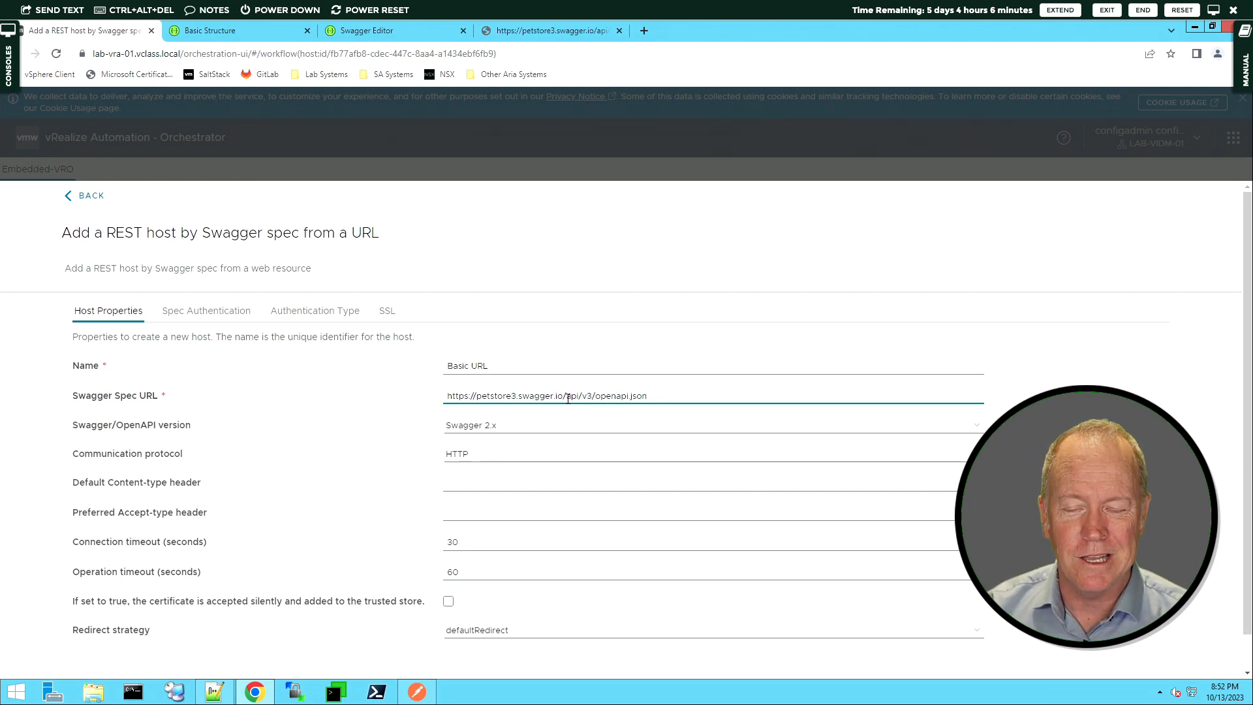
pyautogui.click(513, 430)
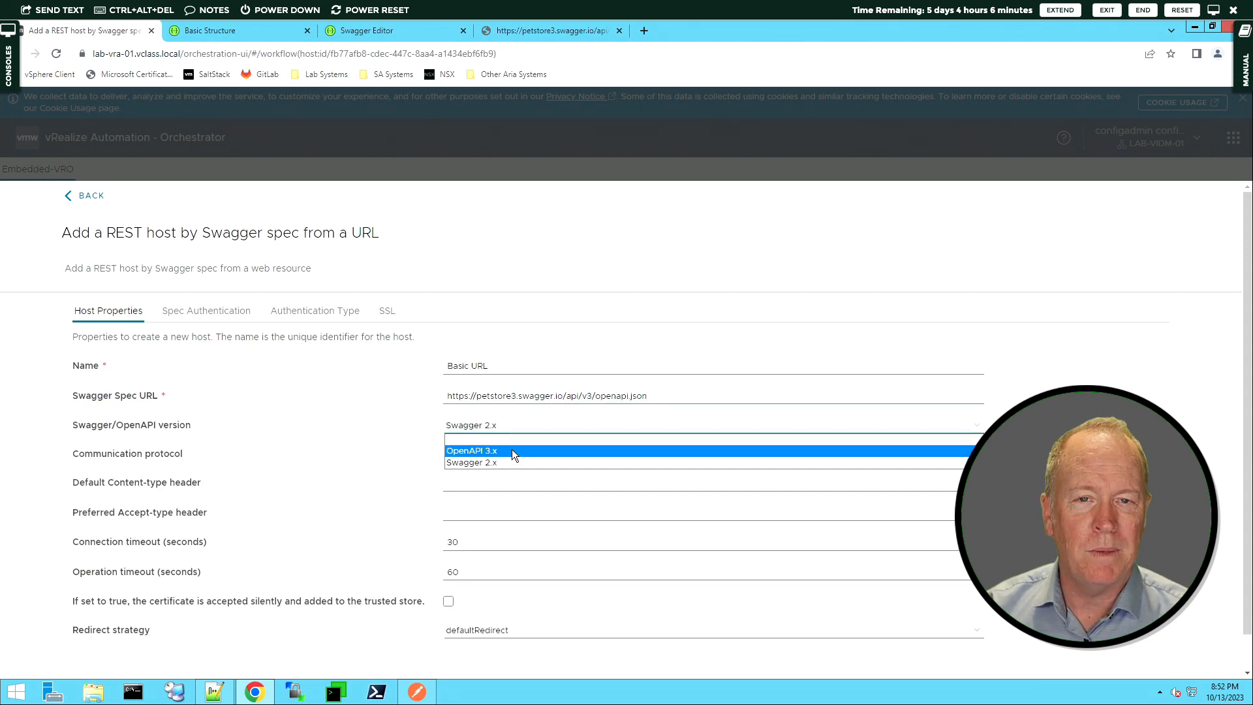
pyautogui.click(512, 450)
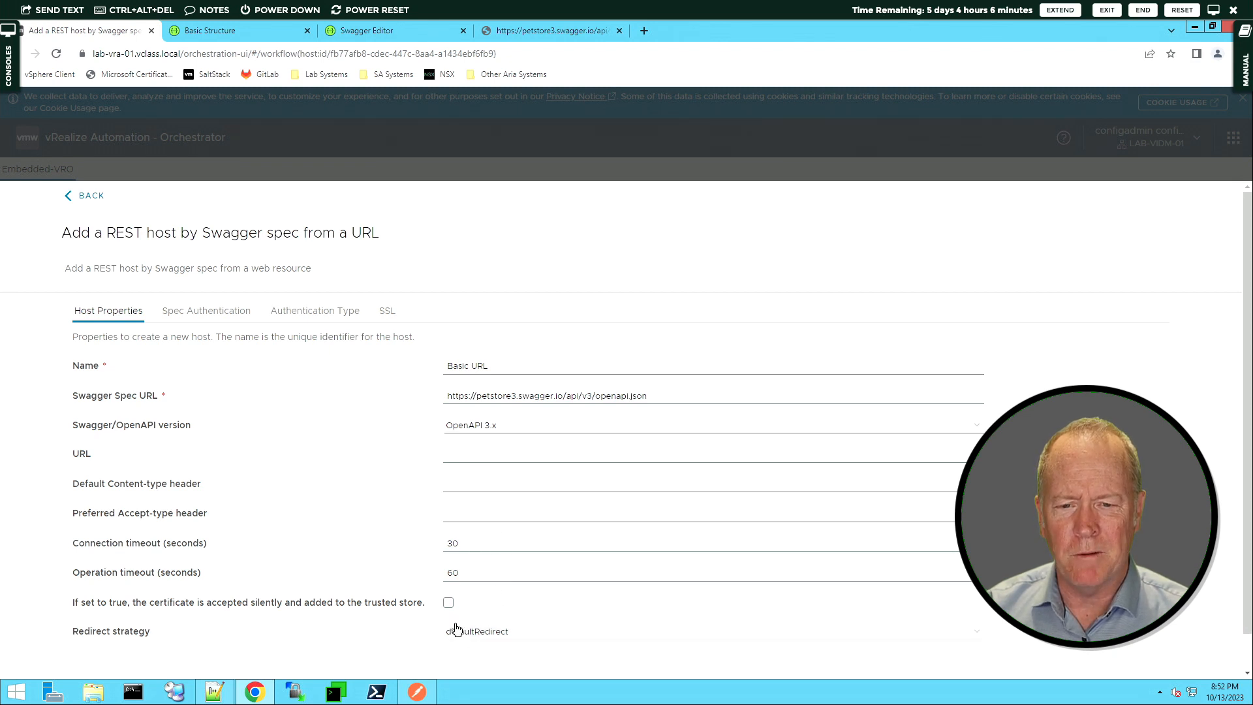
# Step: Enable silent certificate acceptance and set both the preferred Accept-type and default Content-type headers to application/json
pyautogui.click(449, 602)
pyautogui.click(463, 514)
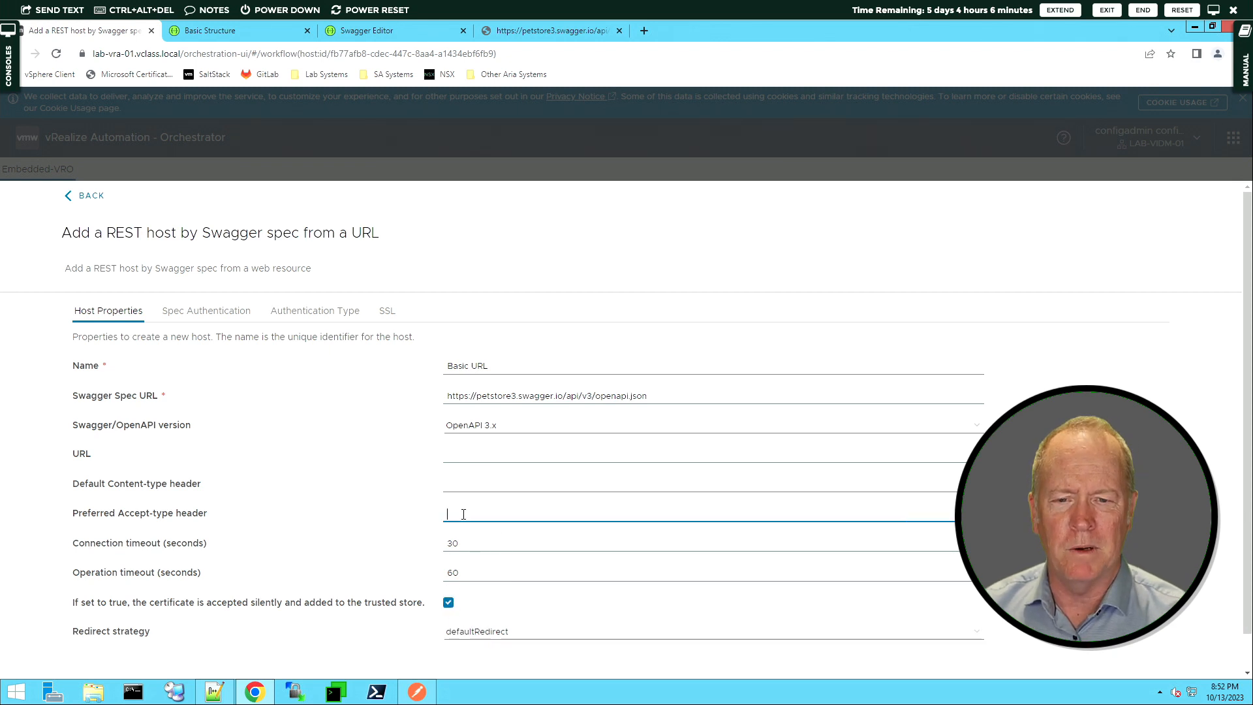
pyautogui.write('application/json')
pyautogui.hotkey('shift', 'Tab')
pyautogui.write('application/json')
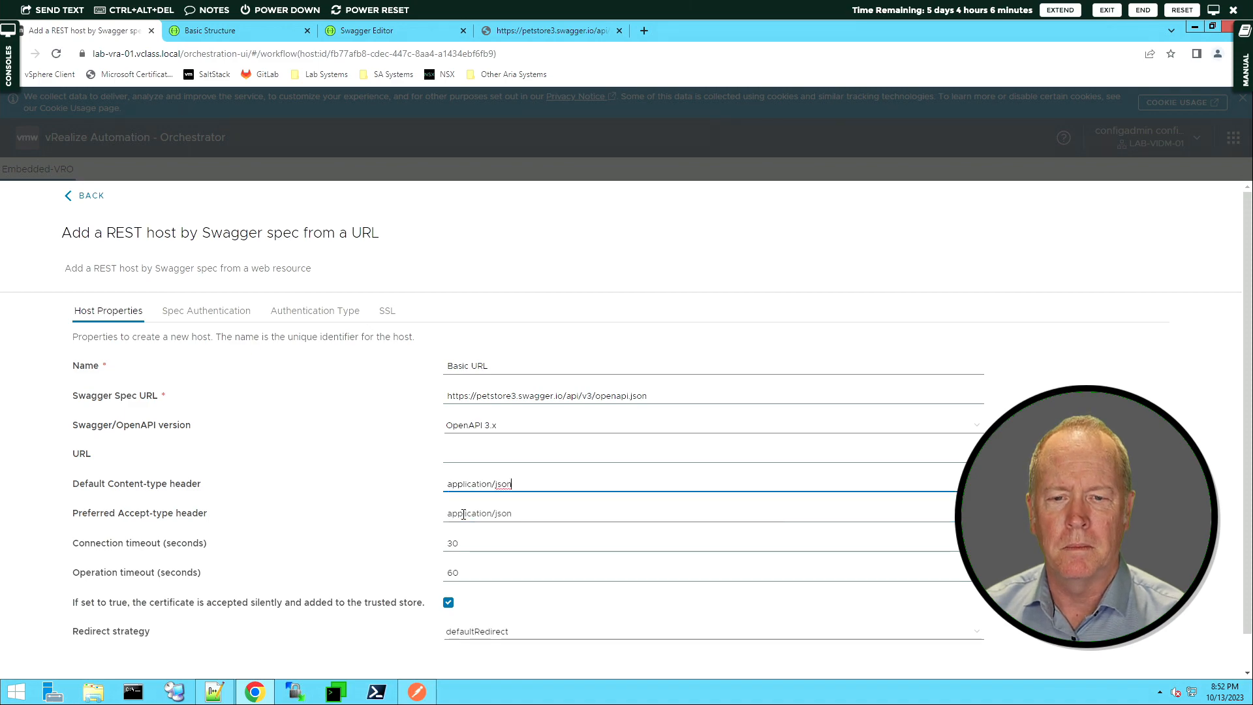
pyautogui.click(461, 451)
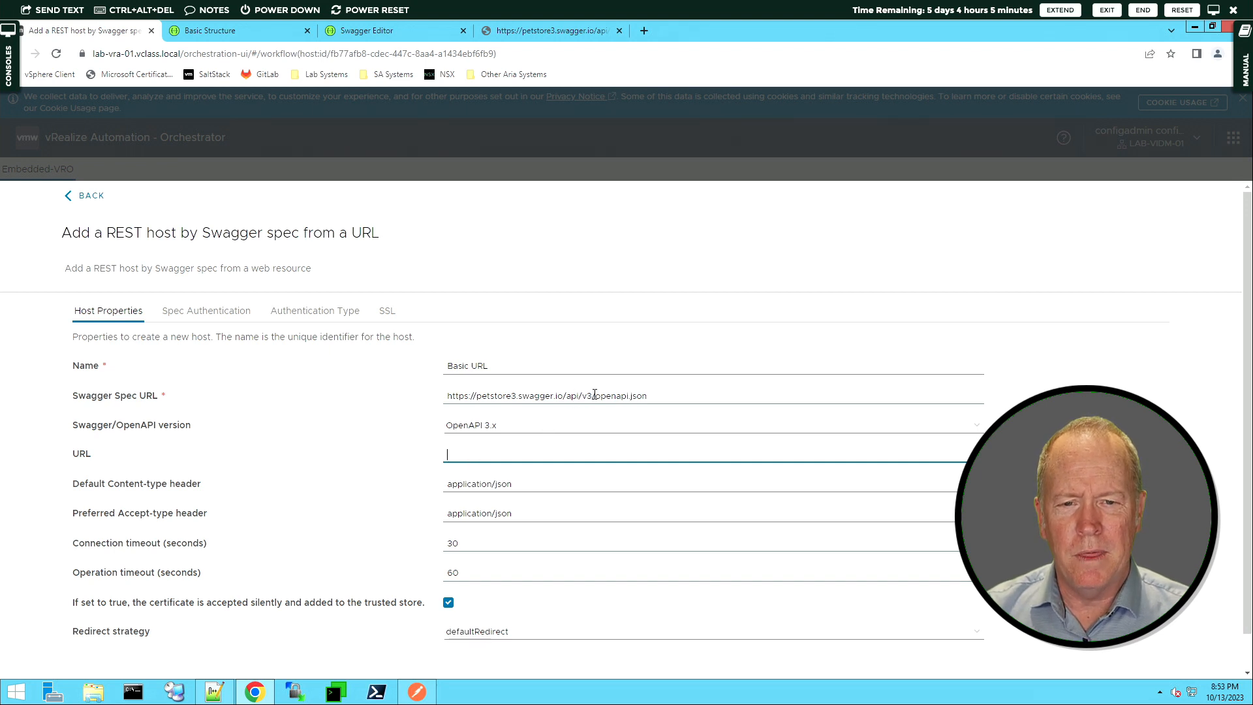
pyautogui.moveTo(592, 396); pyautogui.dragTo(415, 407)
pyautogui.hotkey('ctrl', 'c')
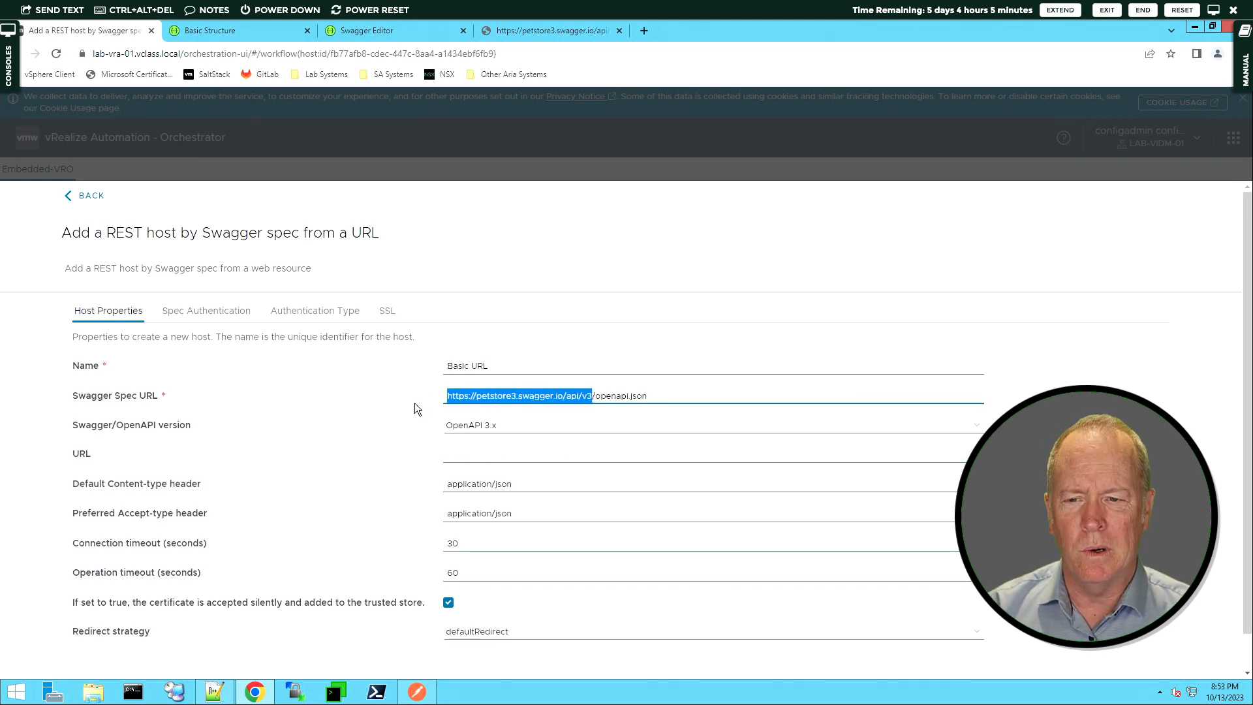
pyautogui.click(464, 456)
pyautogui.hotkey('ctrl', 'v')
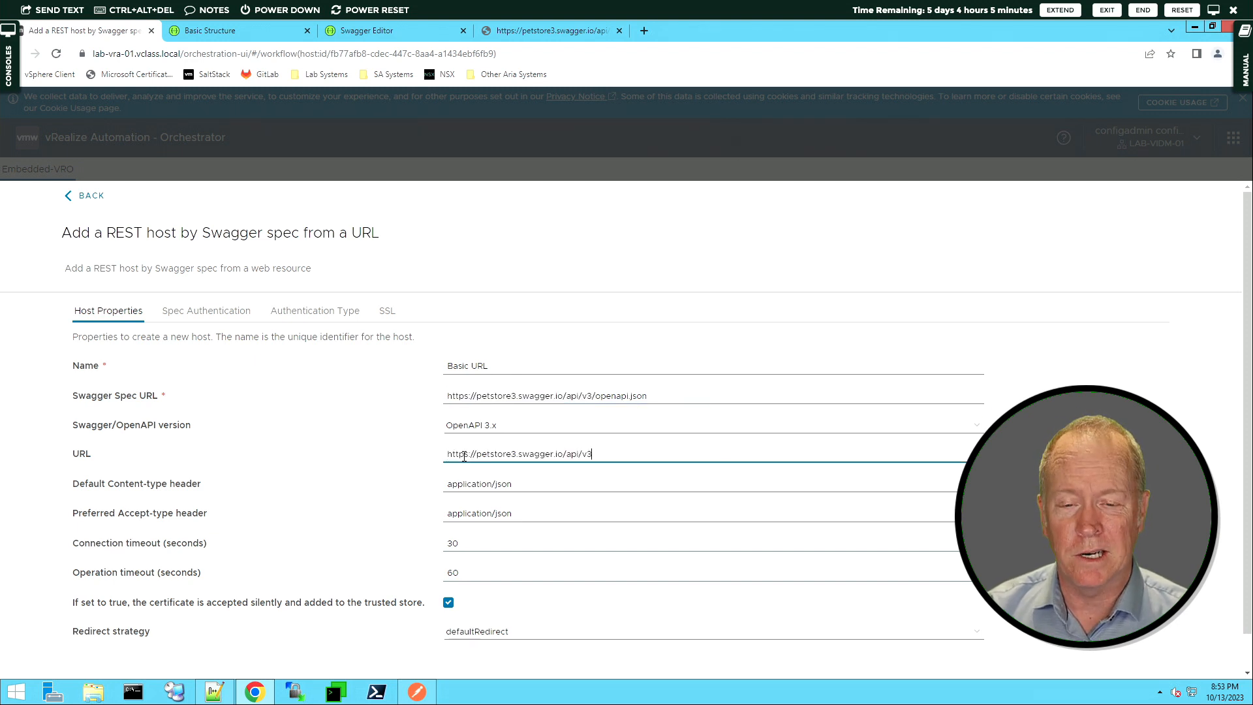
# Step: Check the spec authentication settings, run the workflow with the entered host properties, and close the run view
pyautogui.click(205, 312)
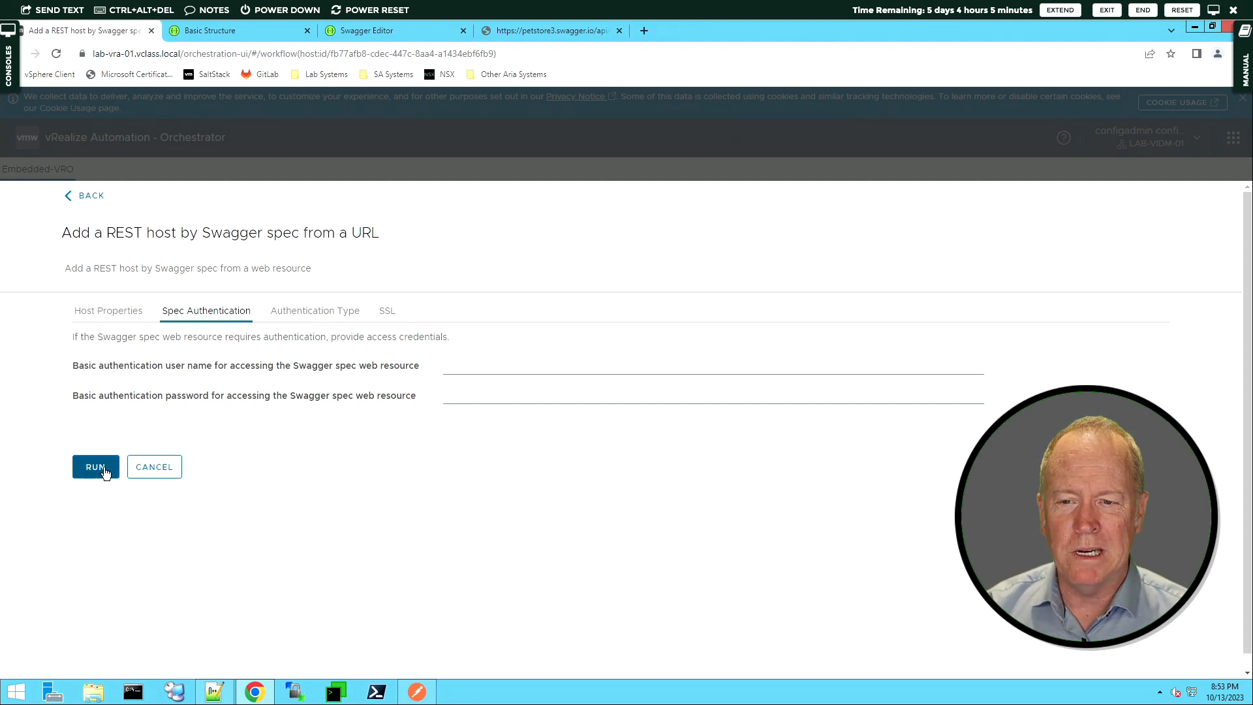
pyautogui.click(111, 309)
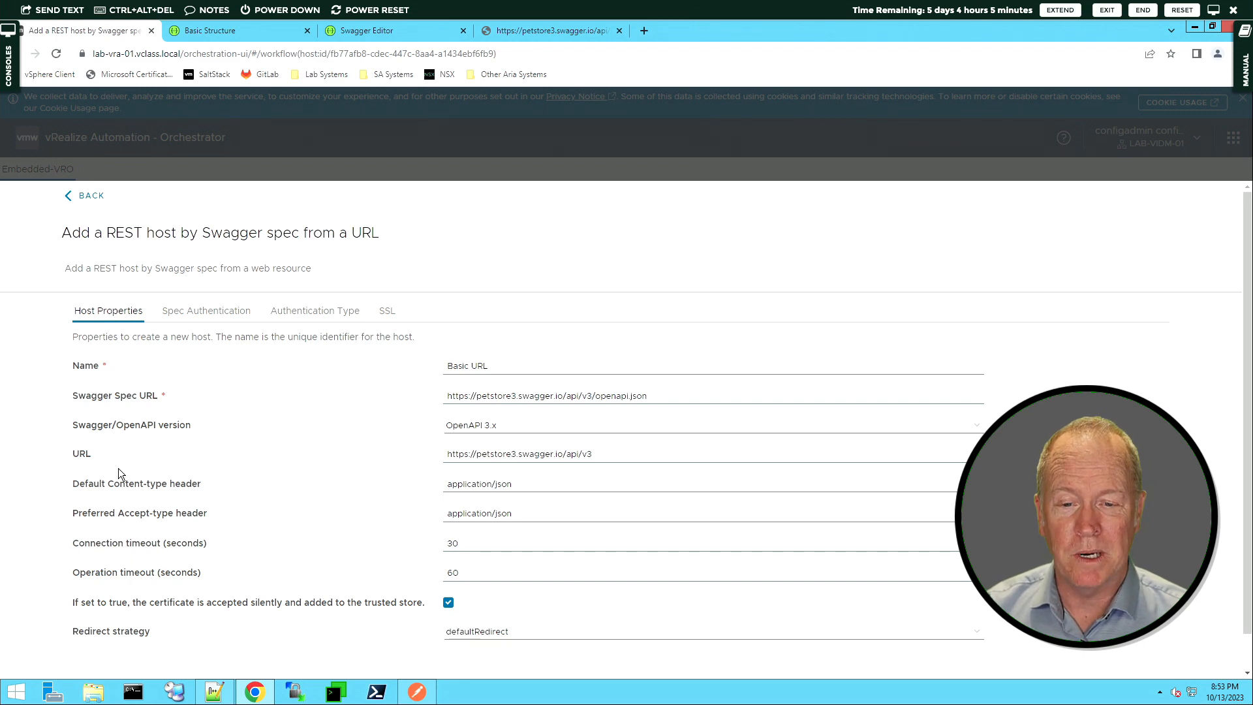
pyautogui.scroll(-1, 89, 633)
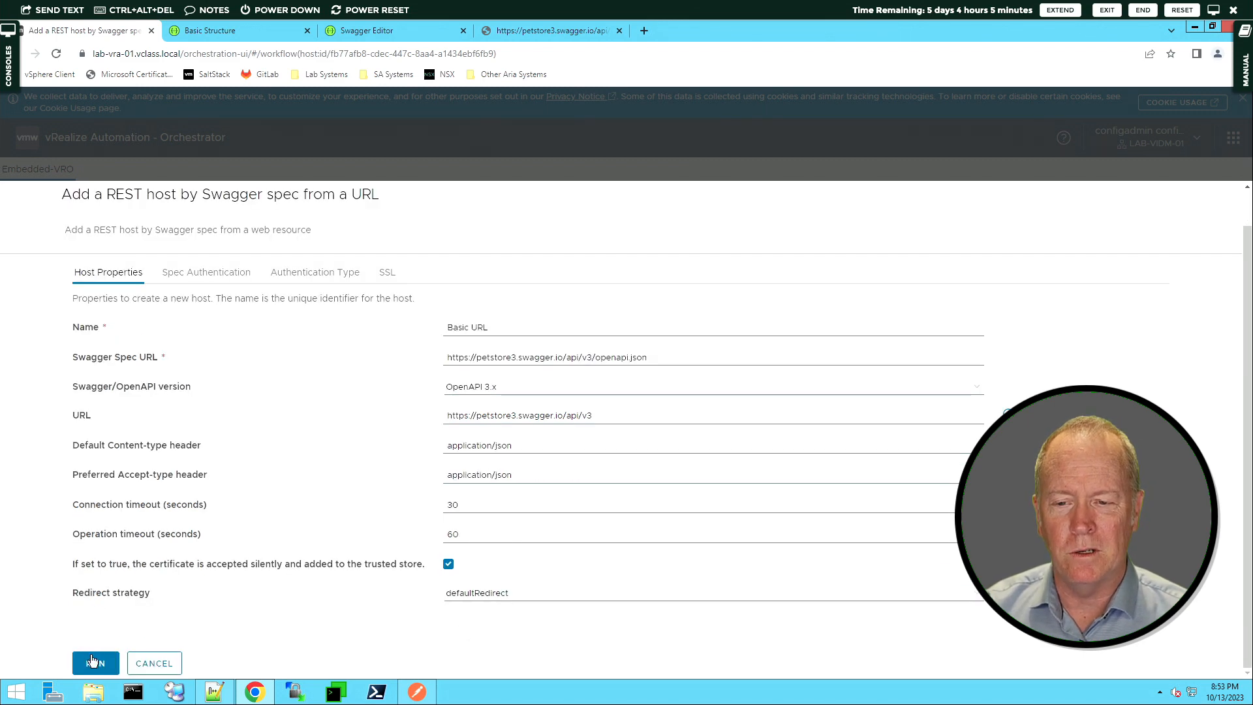
pyautogui.click(95, 665)
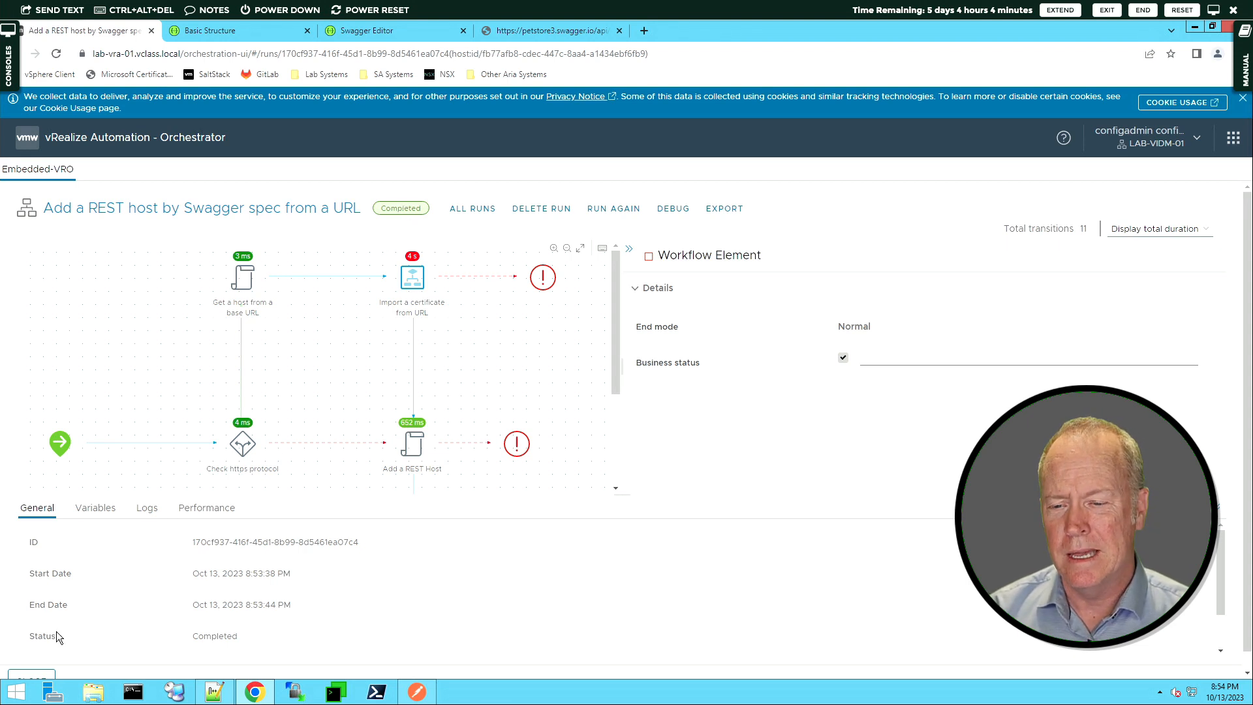
pyautogui.click(32, 677)
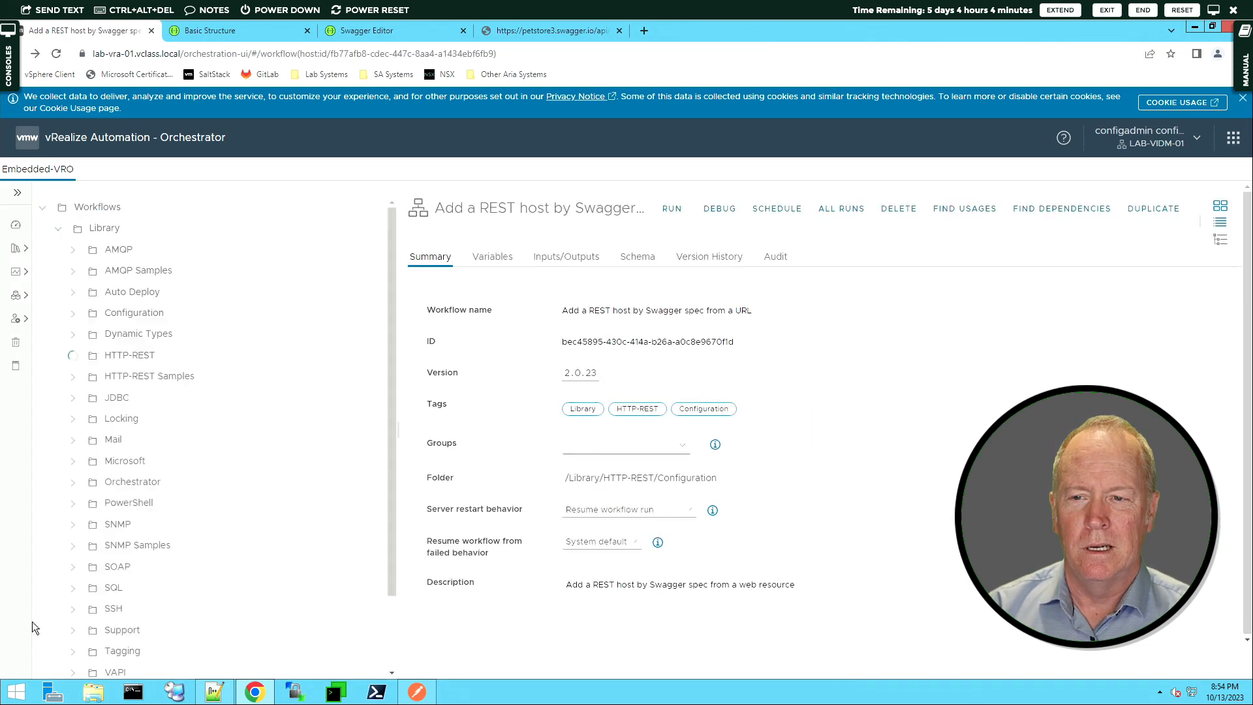
# Step: Open the Orchestrator inventory and expand the HTTP-REST hosts
pyautogui.click(21, 322)
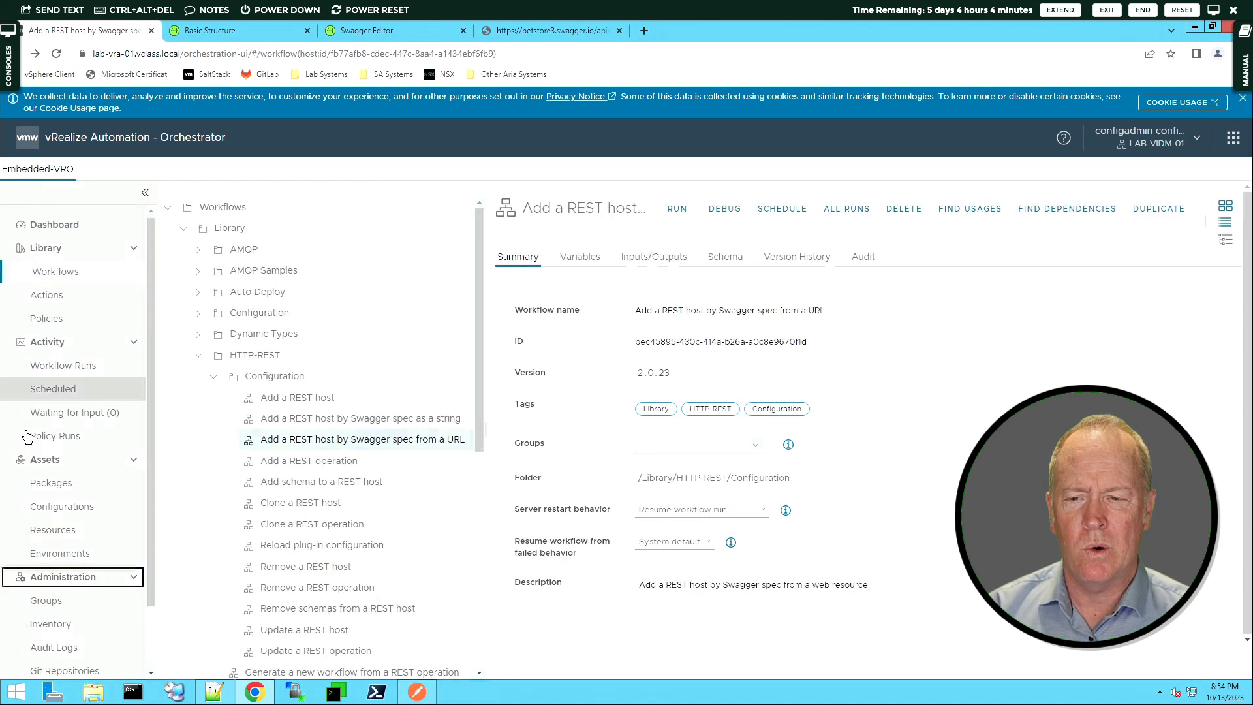
pyautogui.click(66, 629)
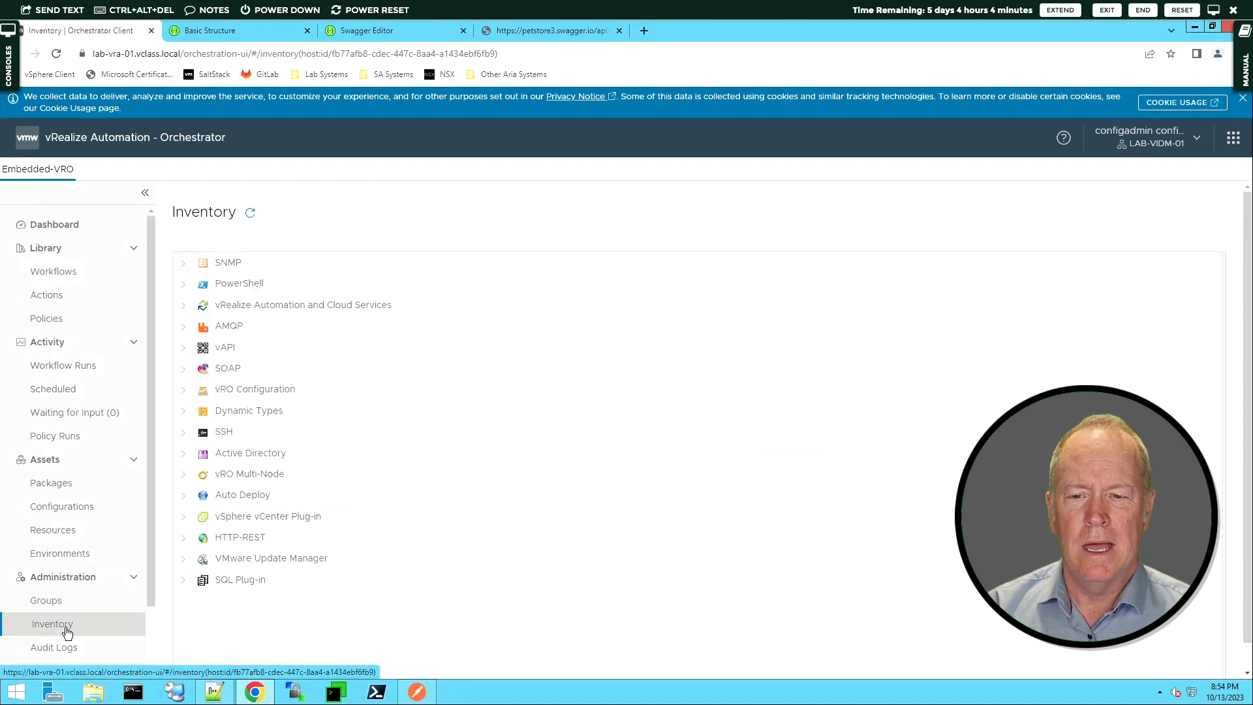
pyautogui.click(184, 539)
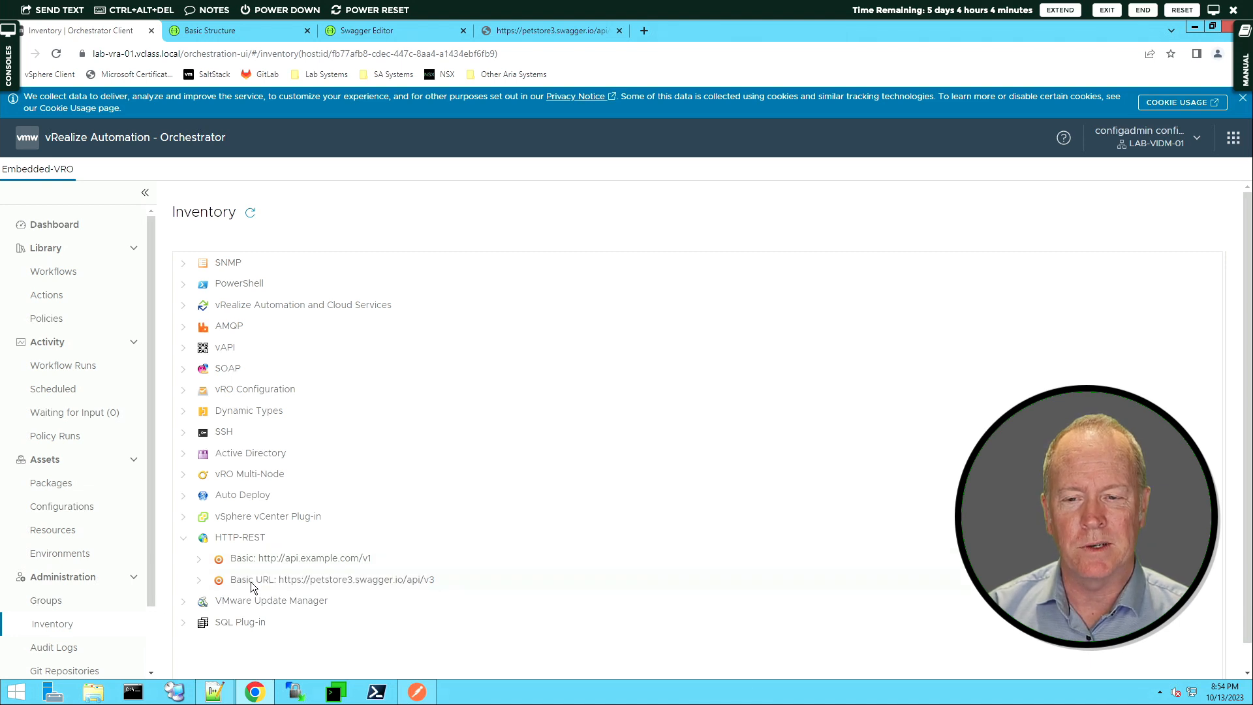
# Step: Examine the REST operations listed under the Basic host and the Basic URL host
pyautogui.click(199, 561)
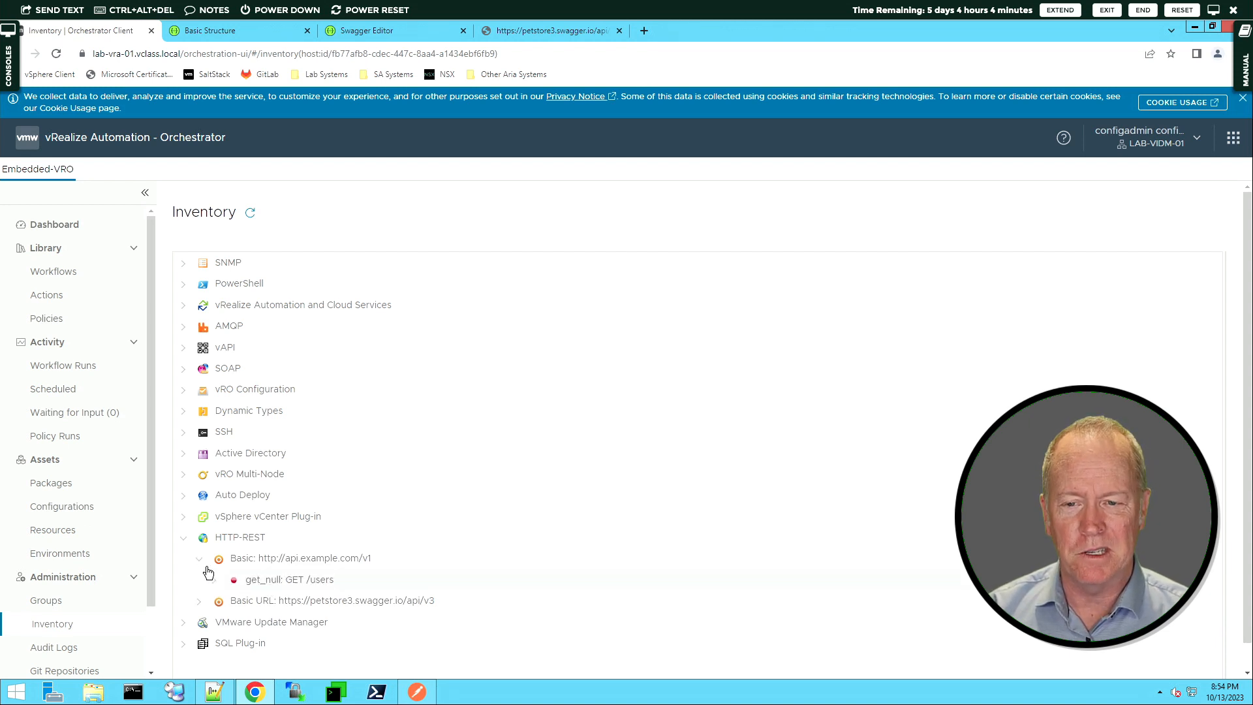
pyautogui.click(199, 558)
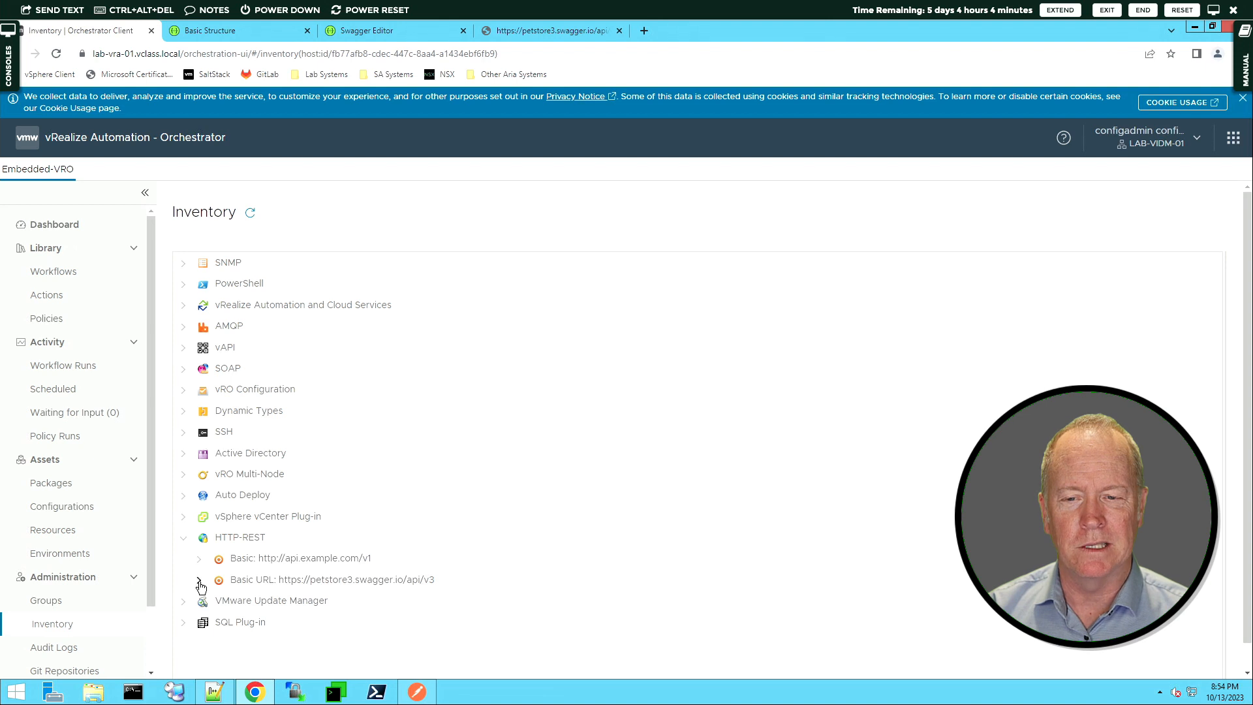
pyautogui.click(200, 585)
pyautogui.scroll(-2, 292, 631)
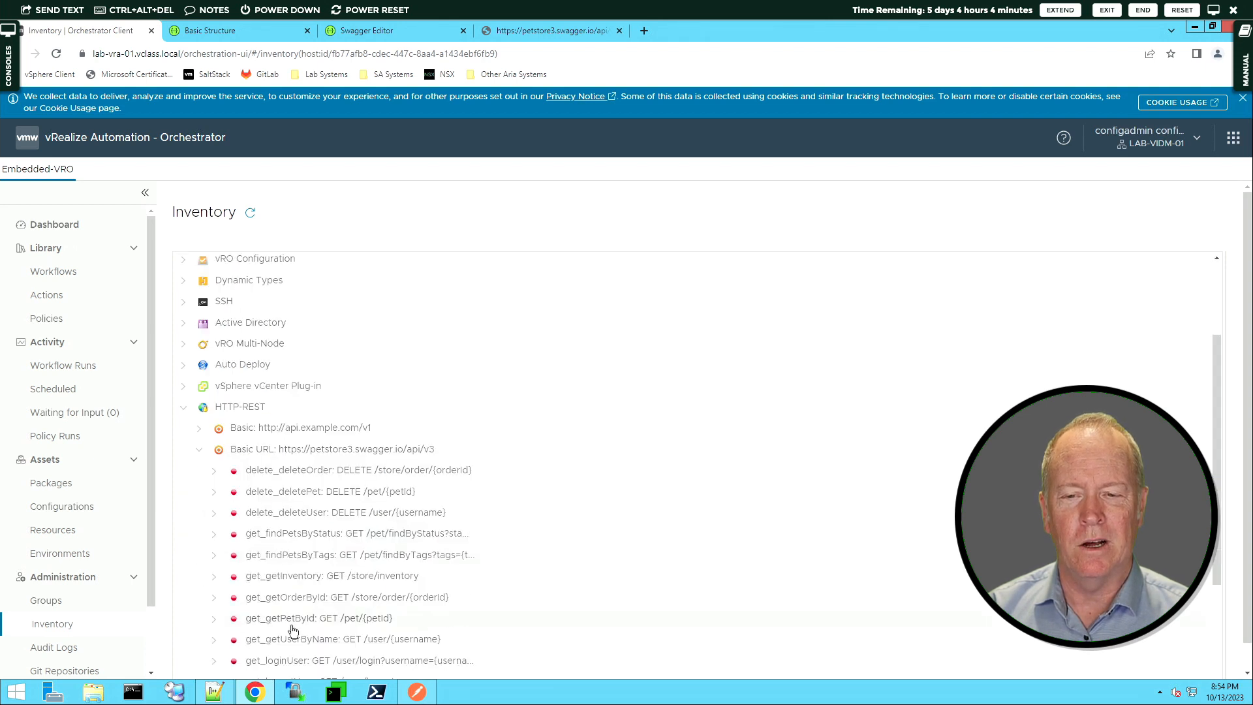
pyautogui.scroll(-2, 291, 631)
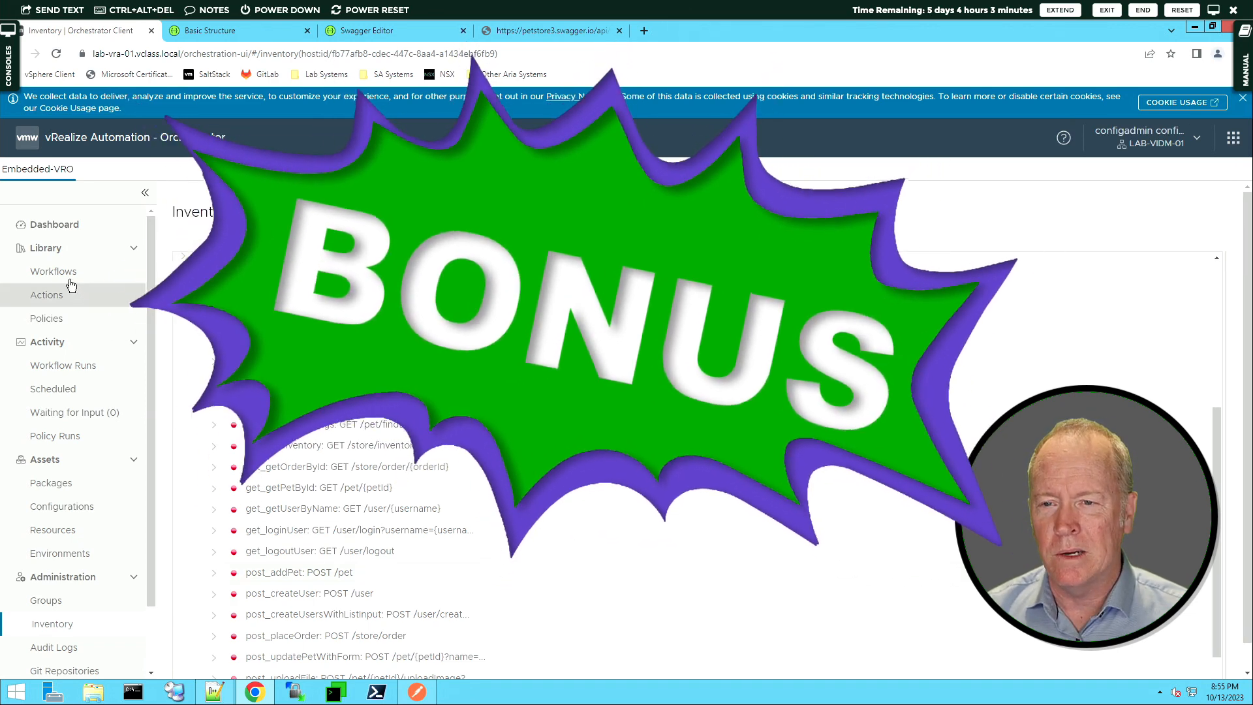
# Step: Create a new workflow named Test from the workflows library
pyautogui.click(68, 272)
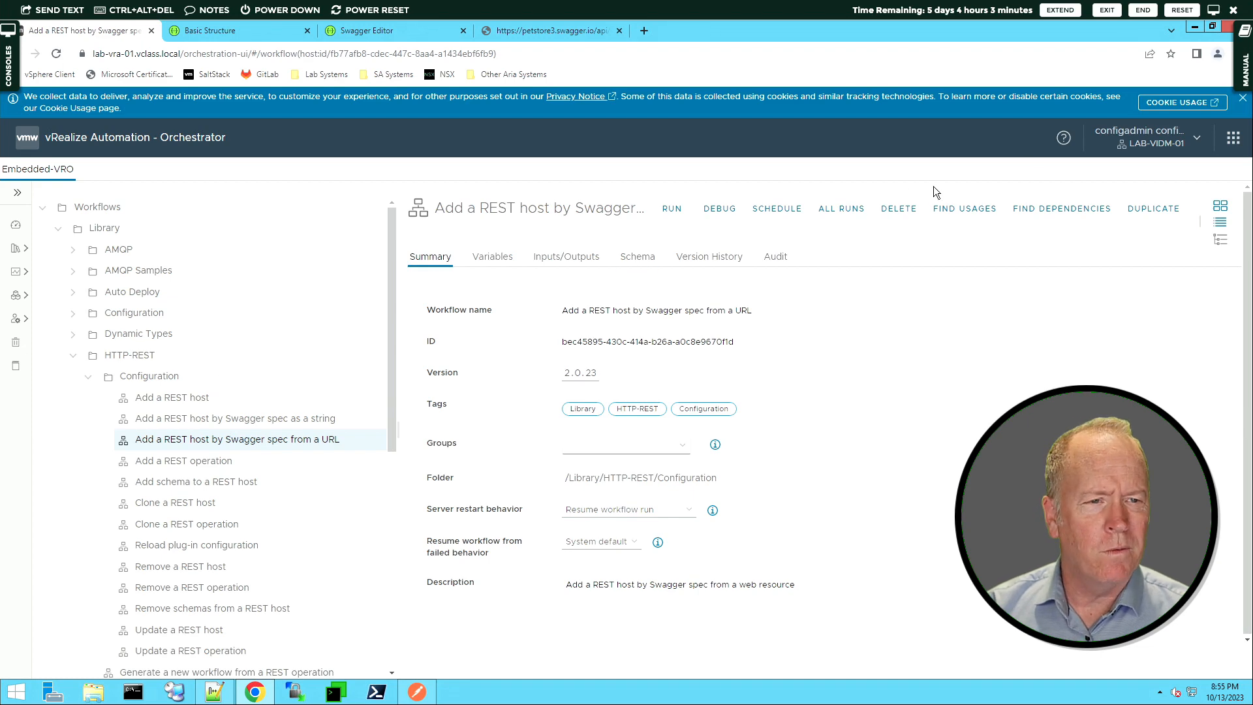
pyautogui.click(1221, 205)
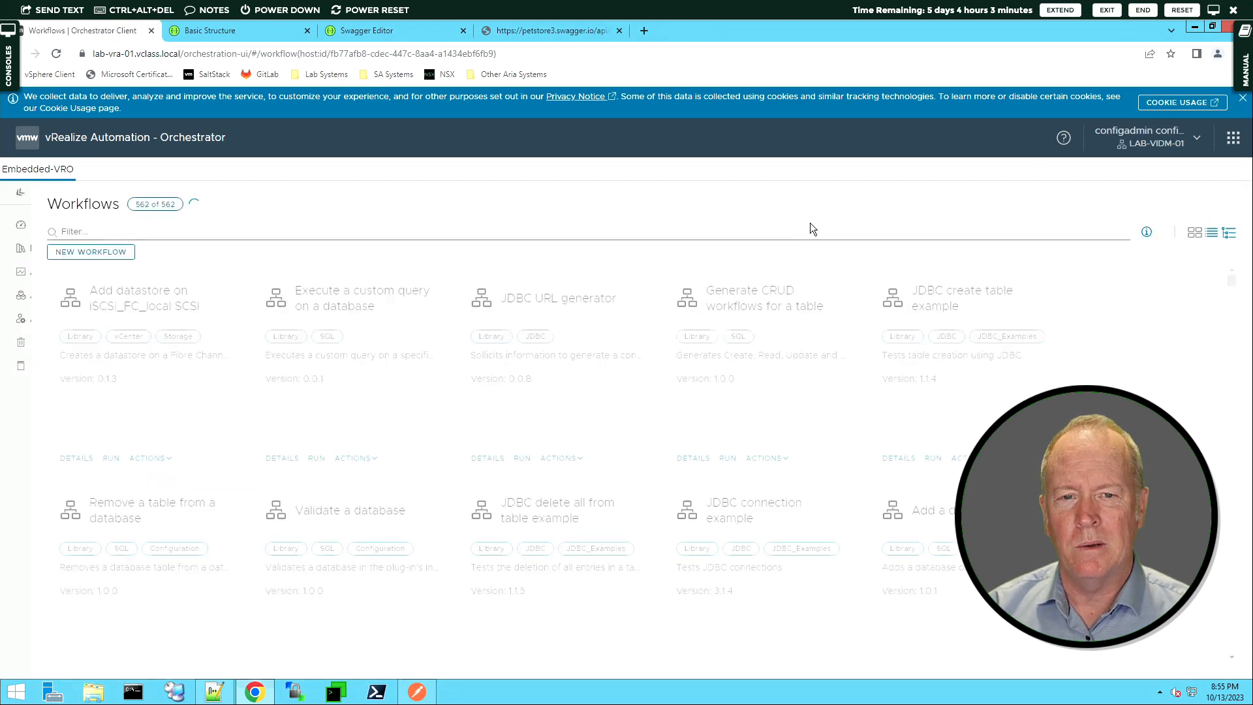
pyautogui.click(209, 254)
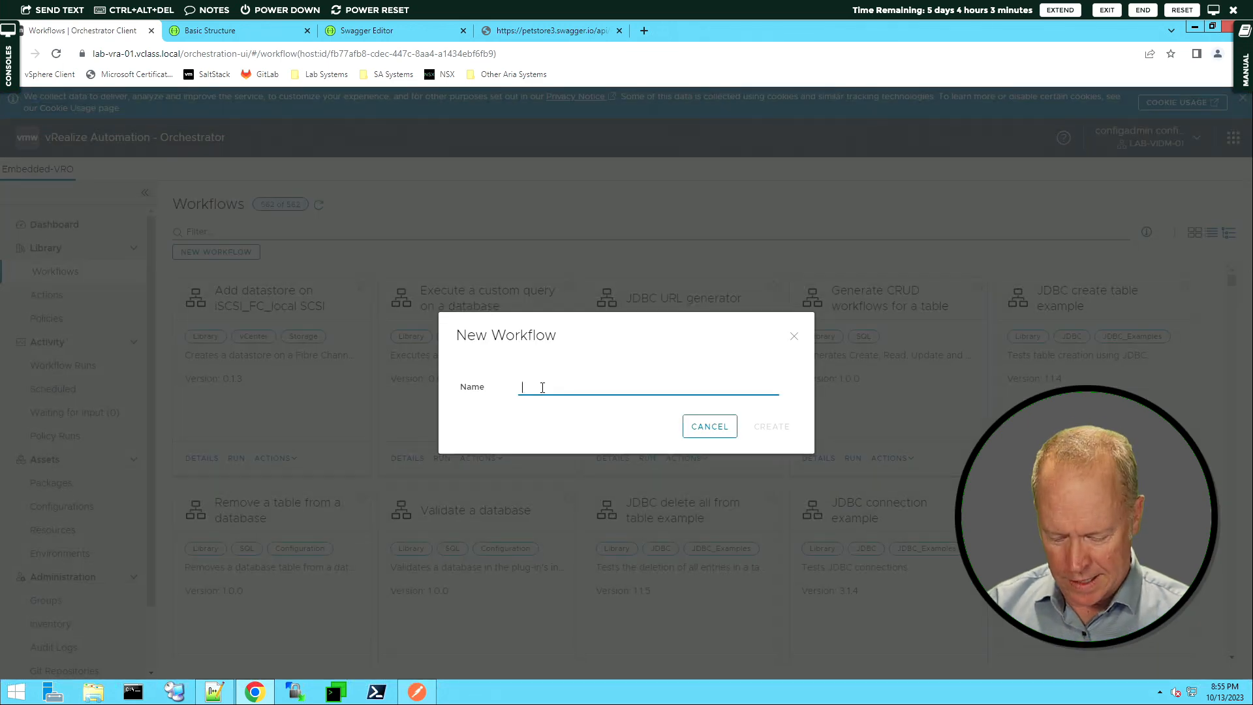
pyautogui.write('Test')
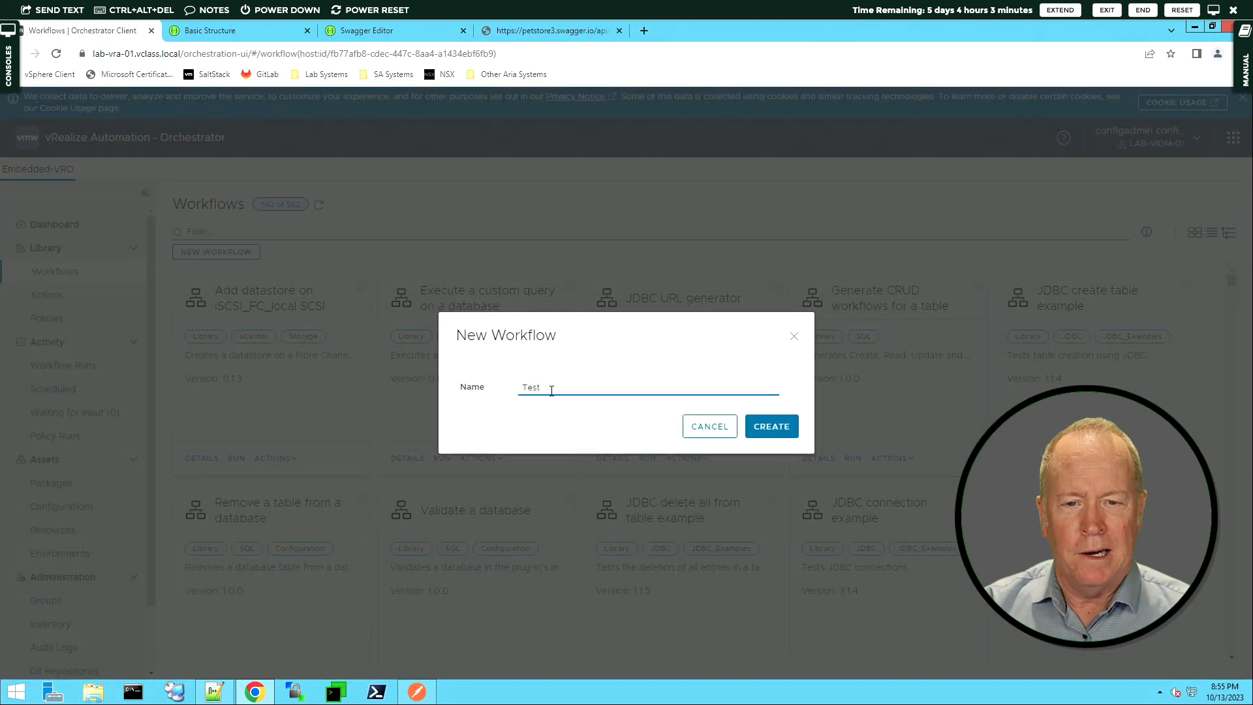
pyautogui.click(767, 432)
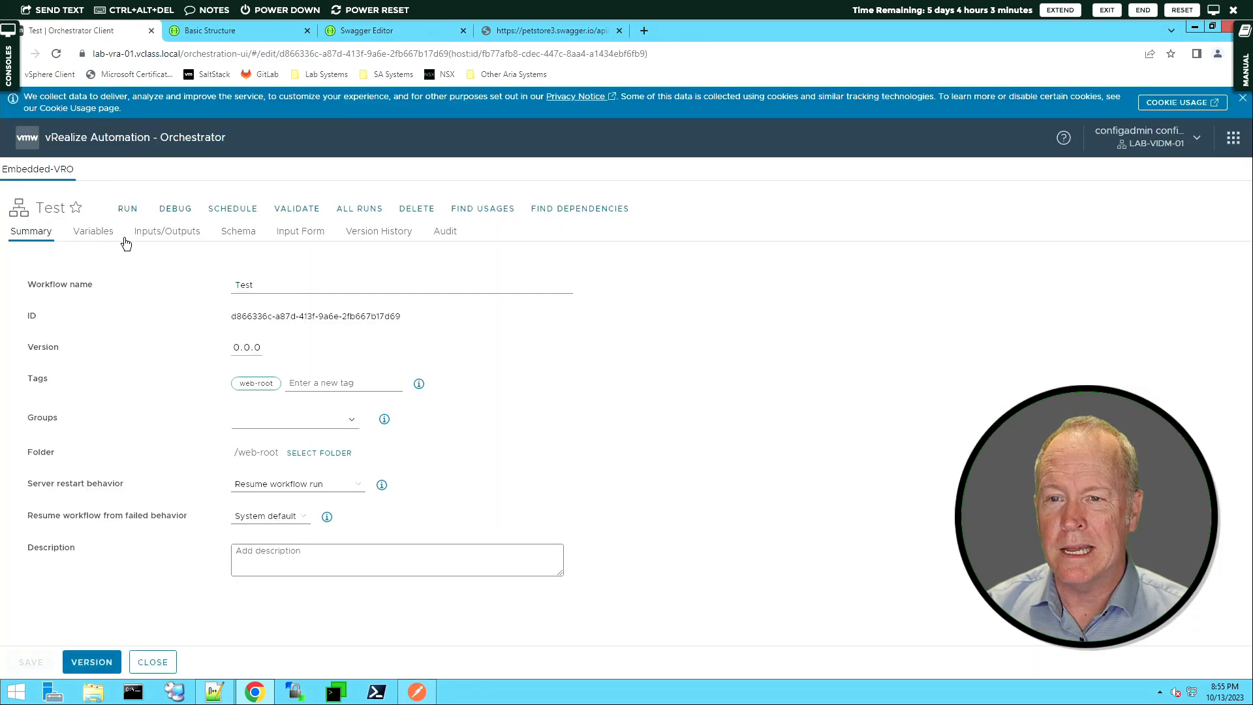
# Step: Add a workflow element between start and end of the Test schema and link it to the Invoke a REST operation workflow
pyautogui.click(243, 233)
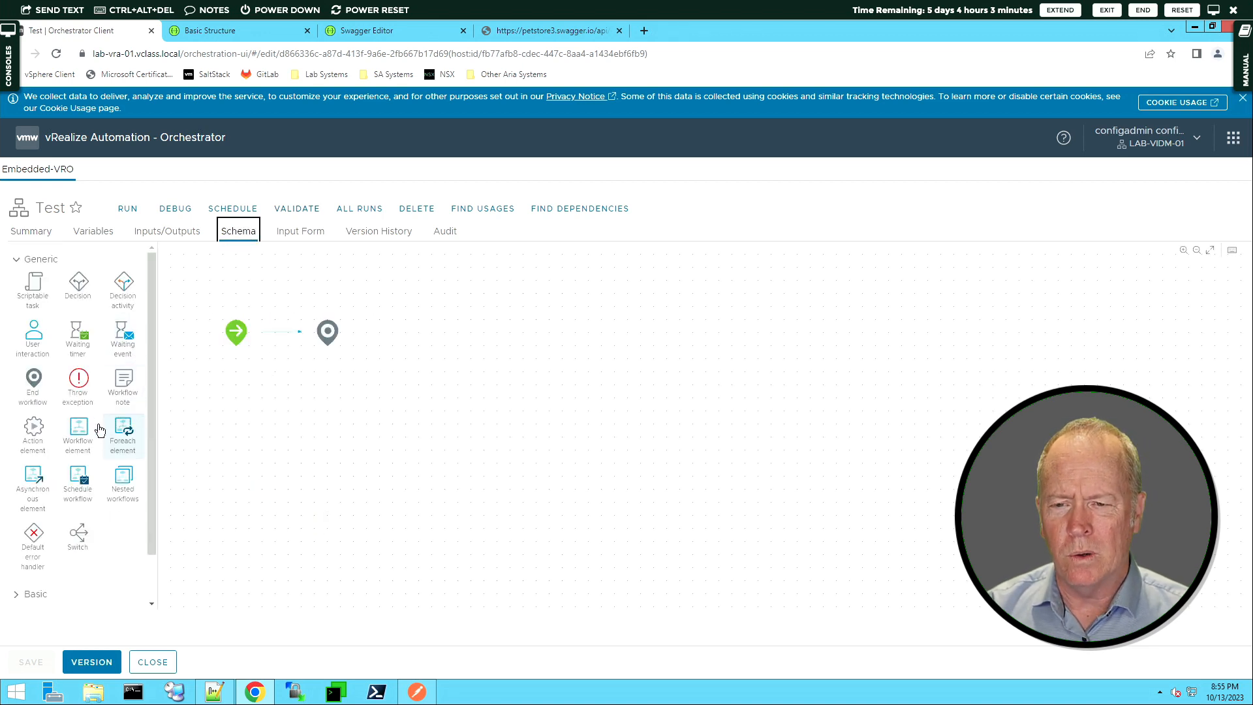
pyautogui.moveTo(79, 431); pyautogui.dragTo(284, 332)
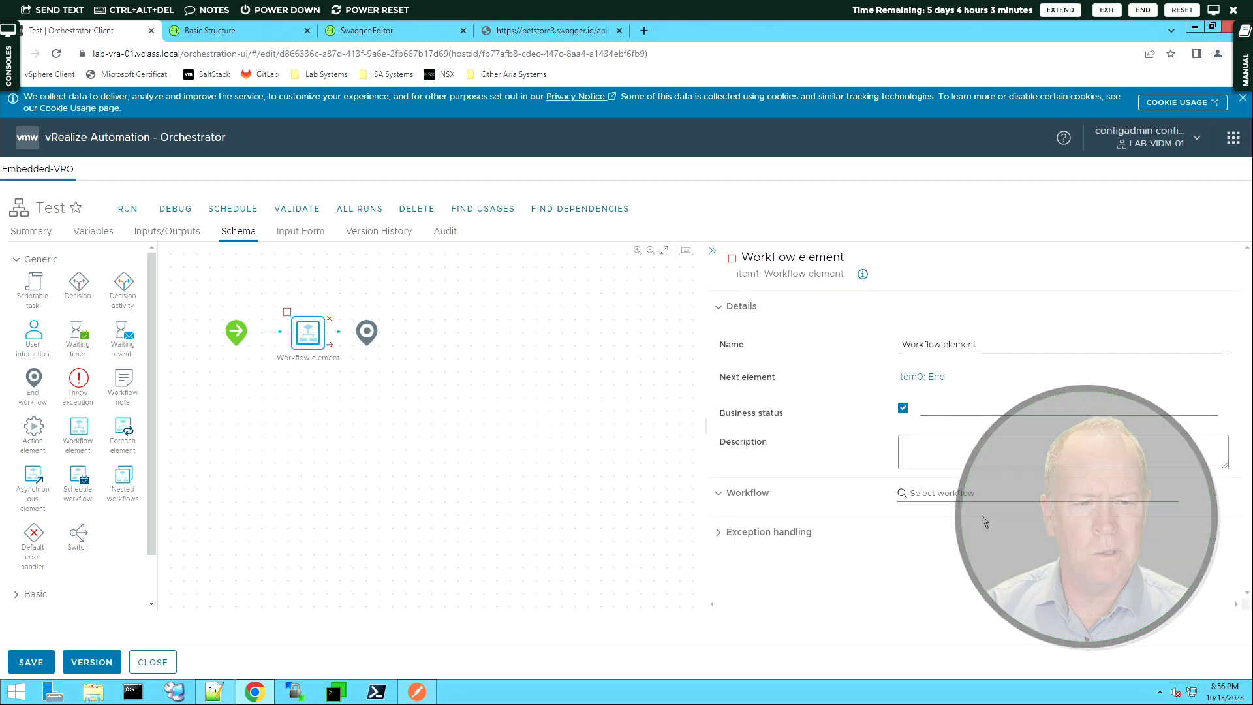
pyautogui.click(965, 493)
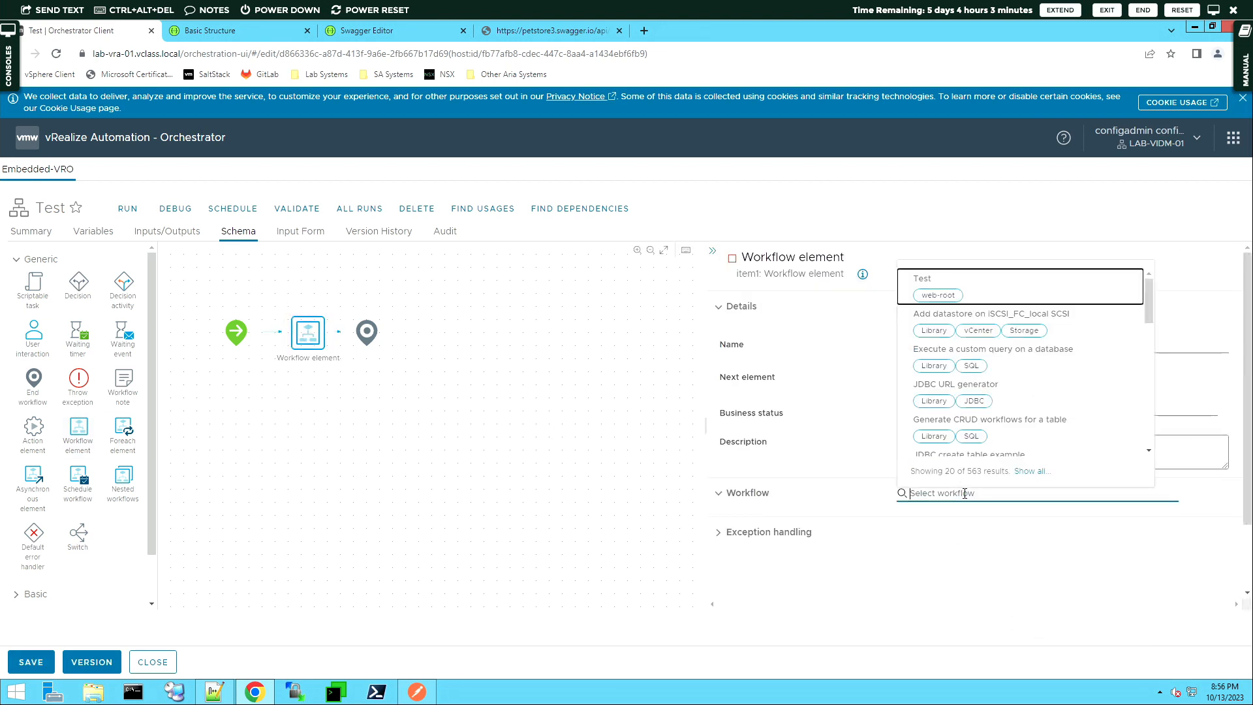
pyautogui.write('invoke a')
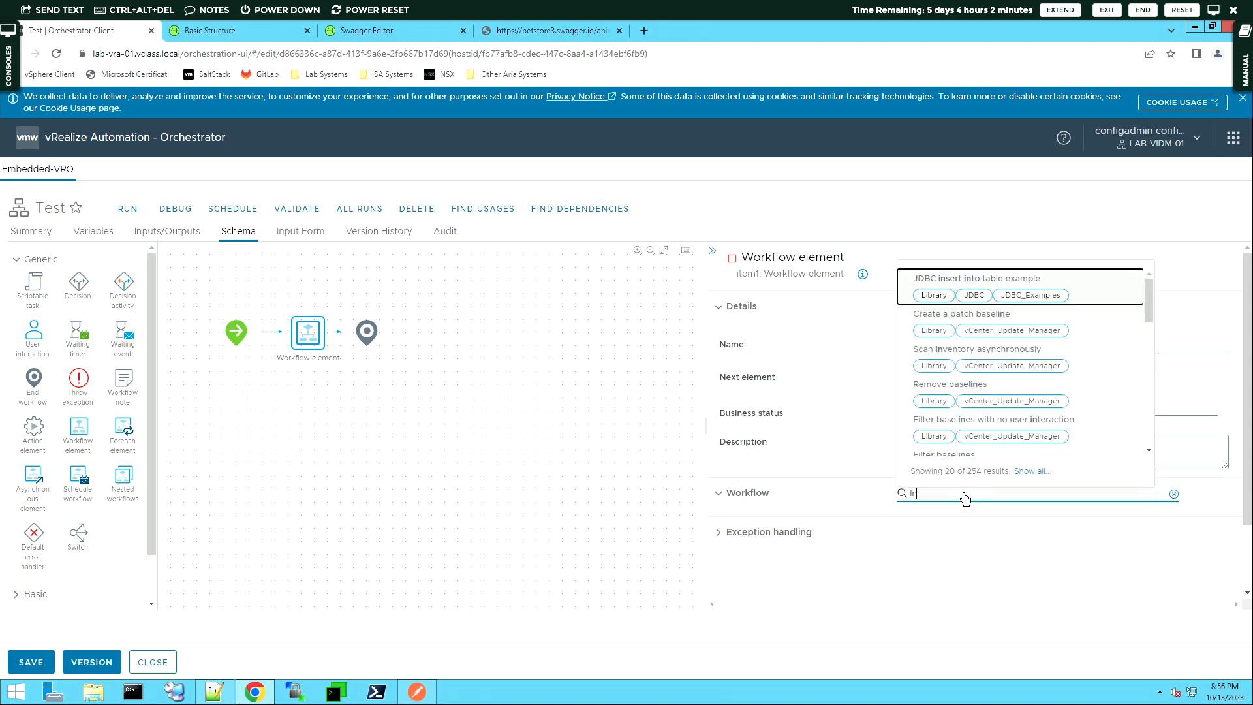
pyautogui.write(' REST O')
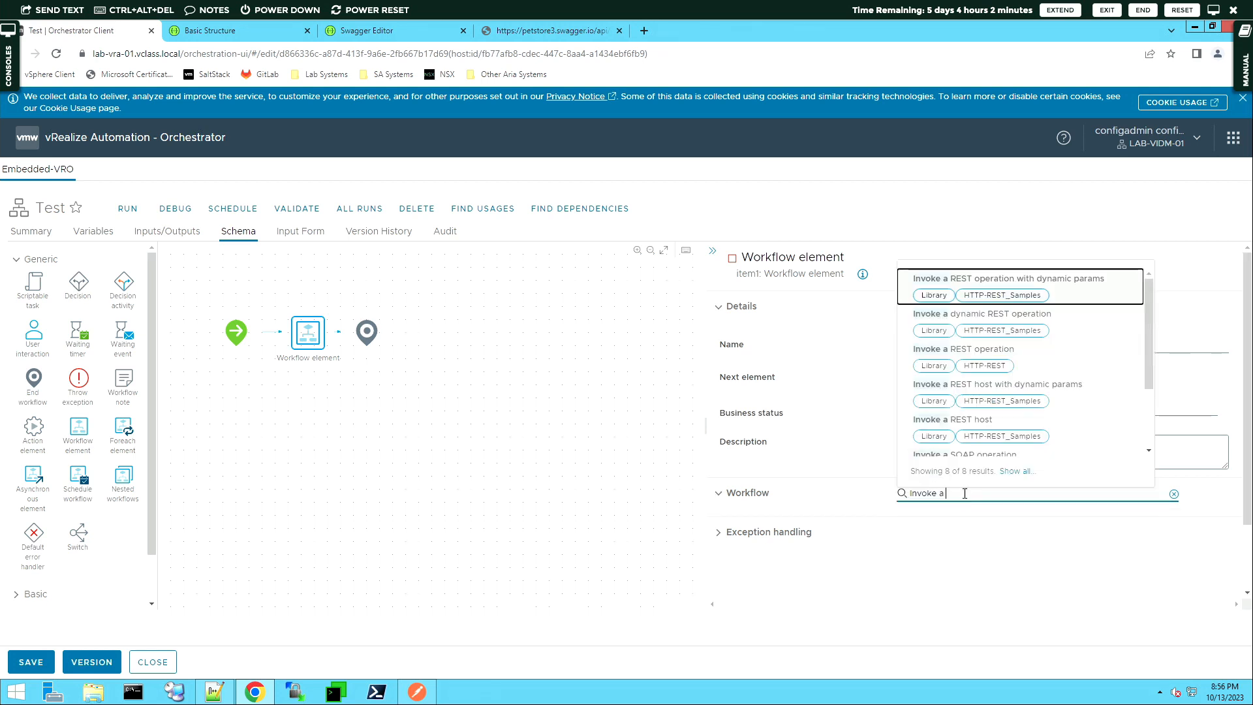
pyautogui.write('pe')
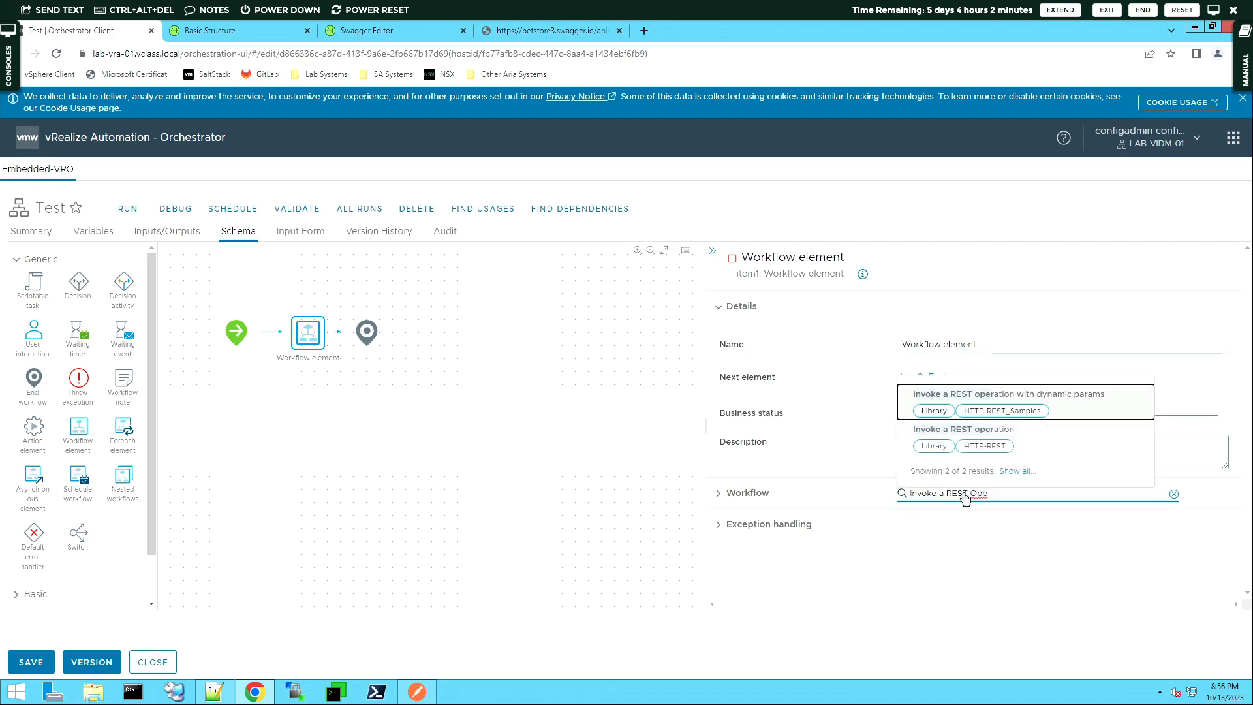
pyautogui.click(982, 433)
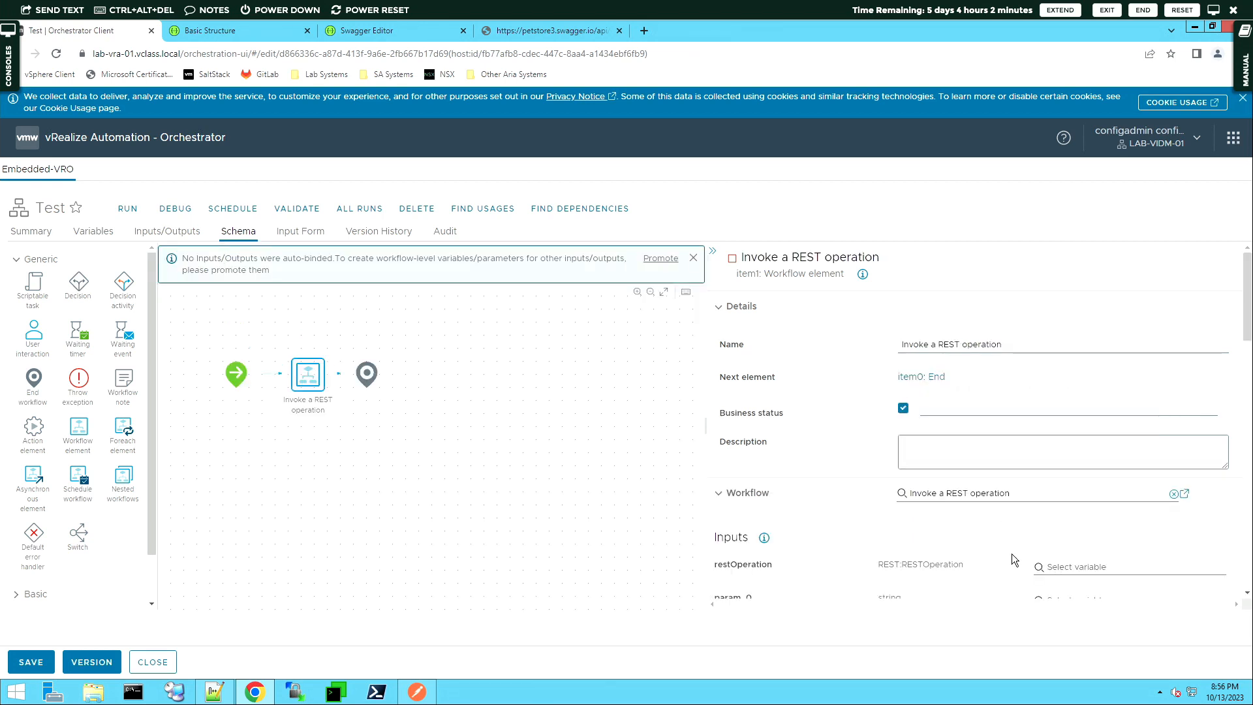
# Step: Bind the restOperation input to a new variable whose value is the get_getInventory operation of the Basic URL host
pyautogui.scroll(-3, 1011, 553)
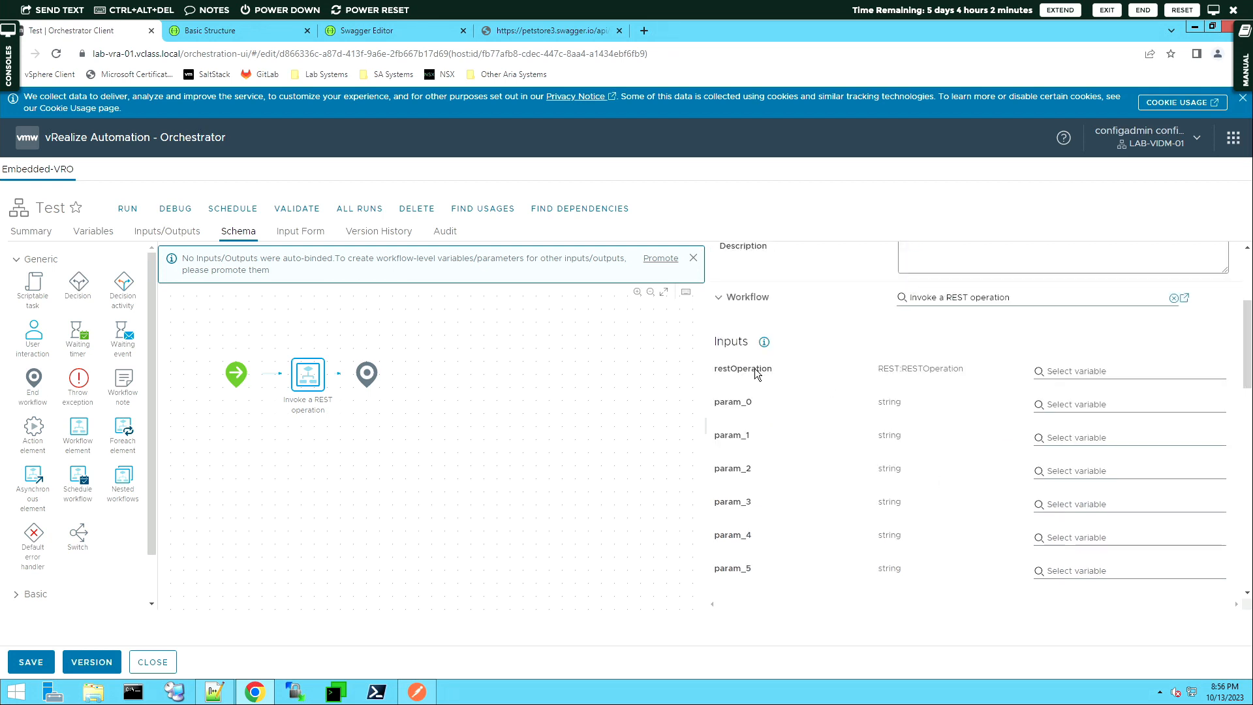
pyautogui.click(1047, 372)
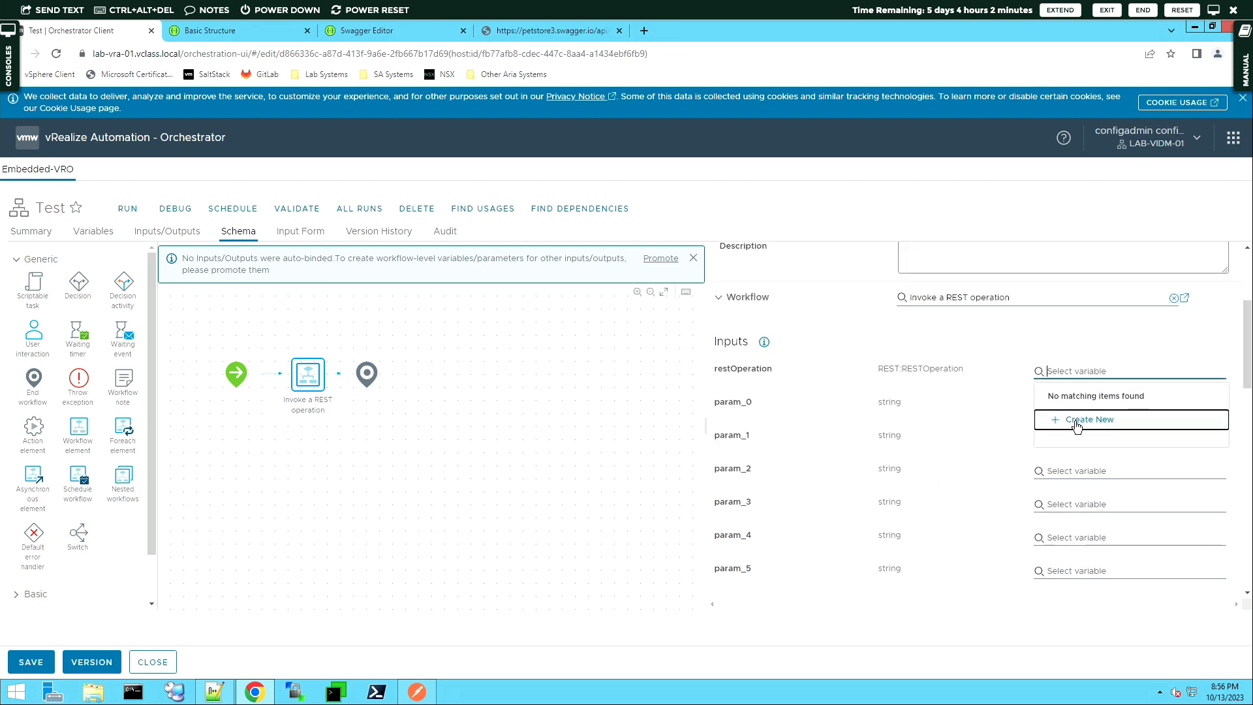
pyautogui.click(1077, 423)
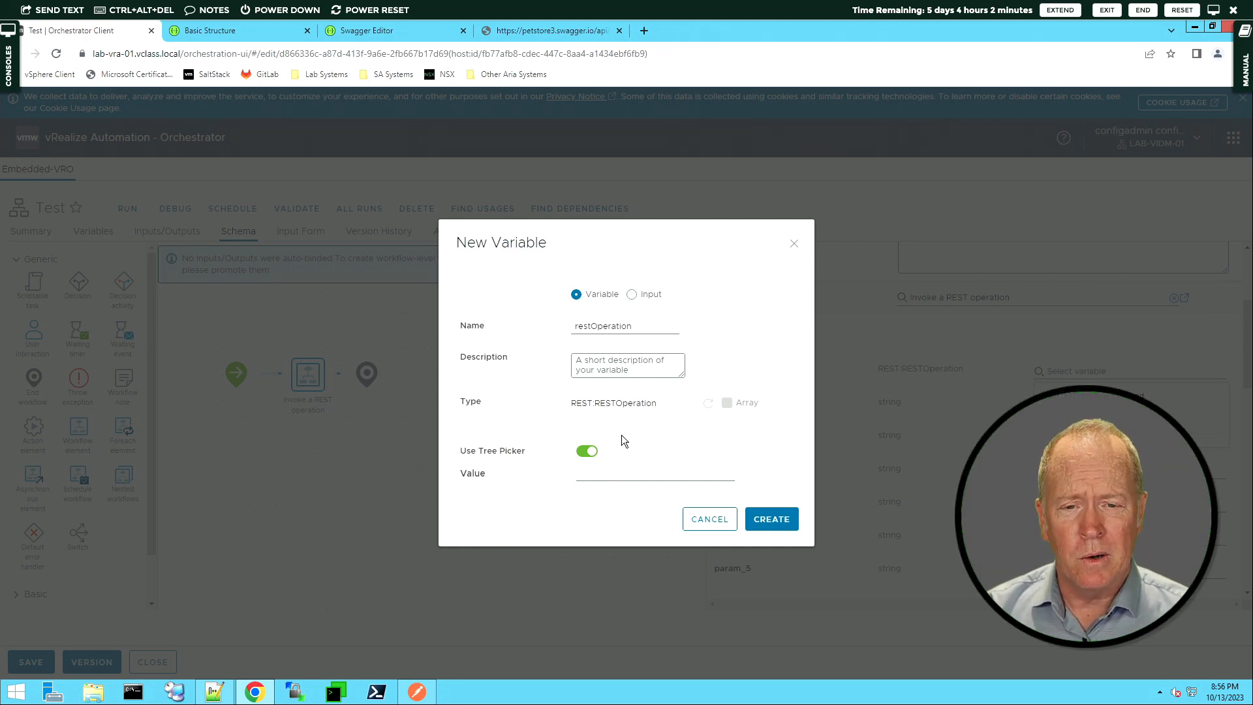
pyautogui.click(600, 476)
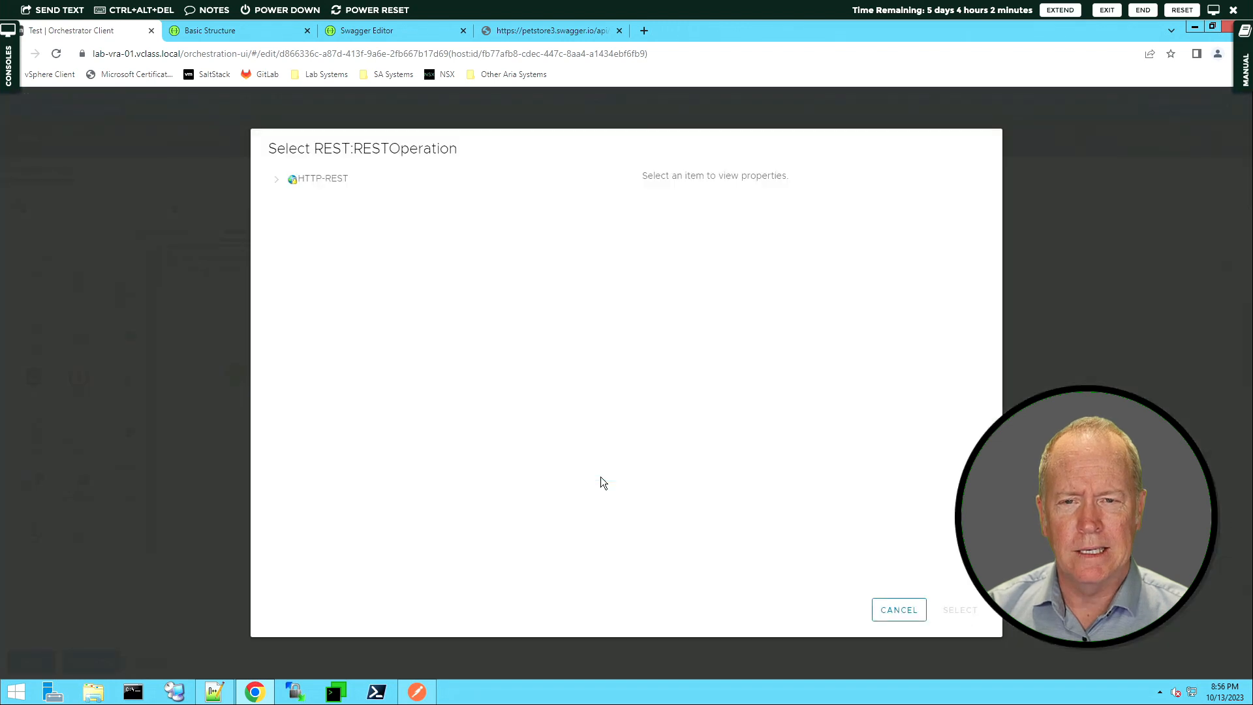
pyautogui.click(276, 179)
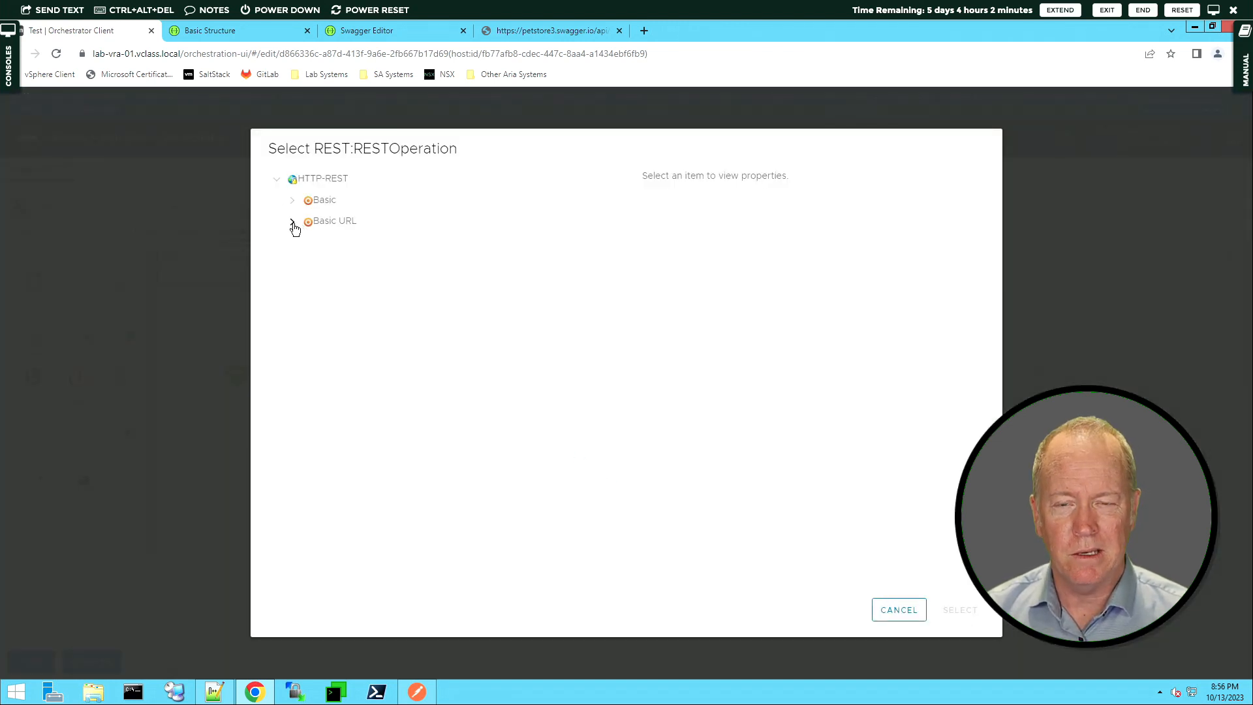
pyautogui.click(292, 223)
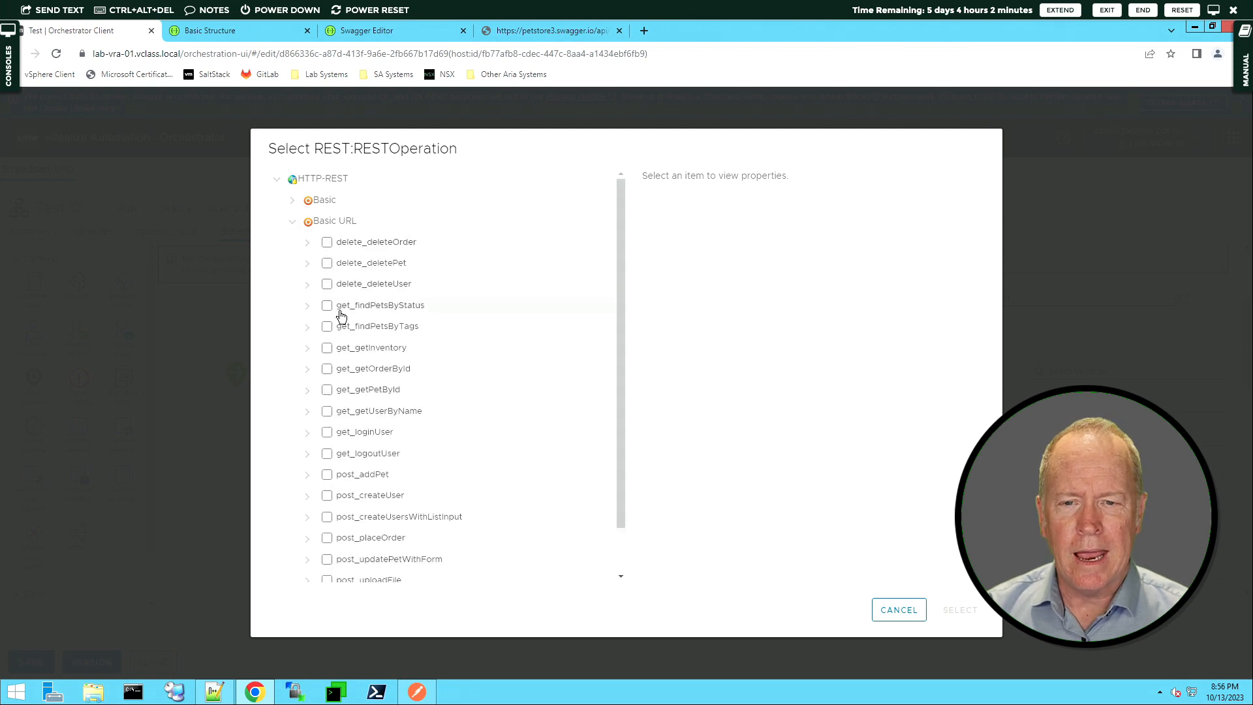
pyautogui.click(326, 349)
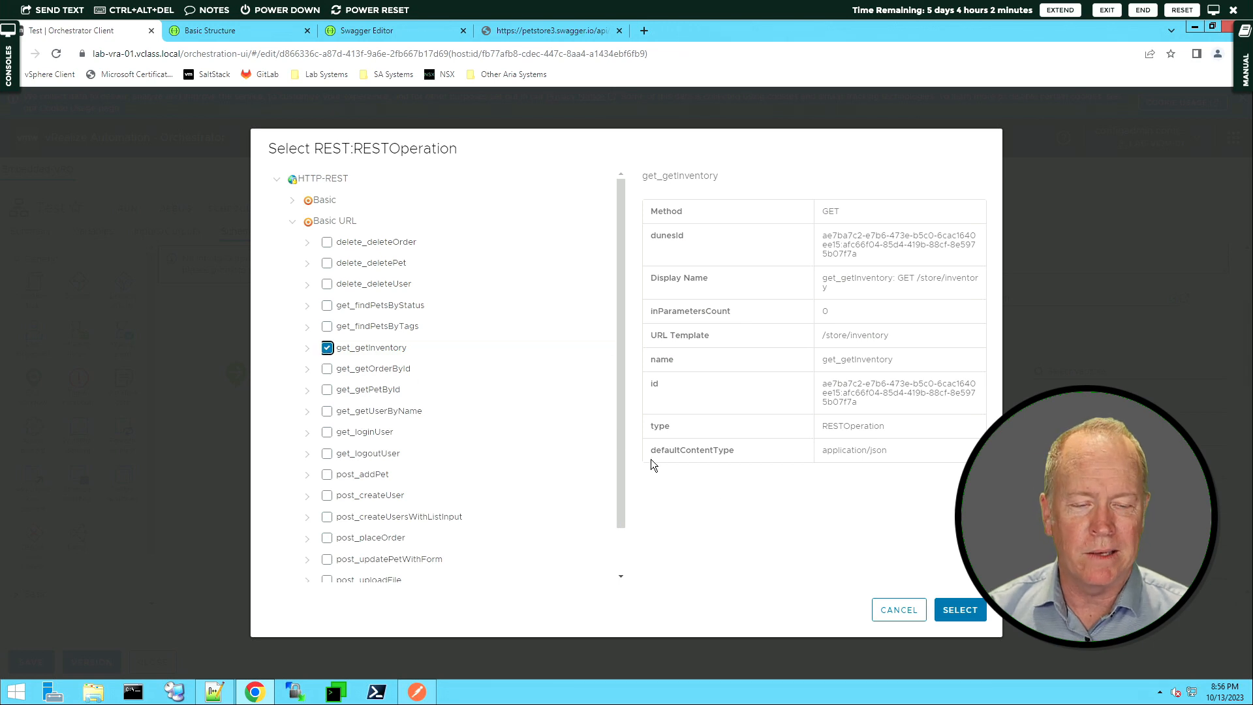
pyautogui.click(974, 616)
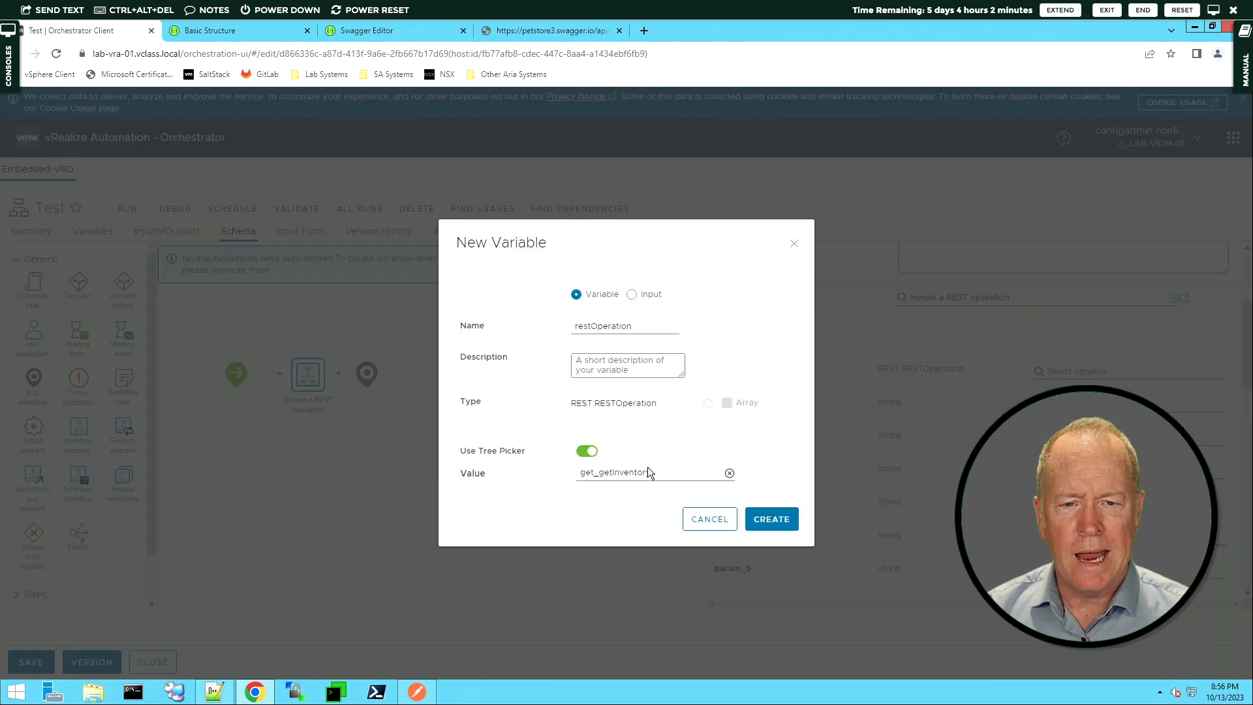
pyautogui.click(785, 520)
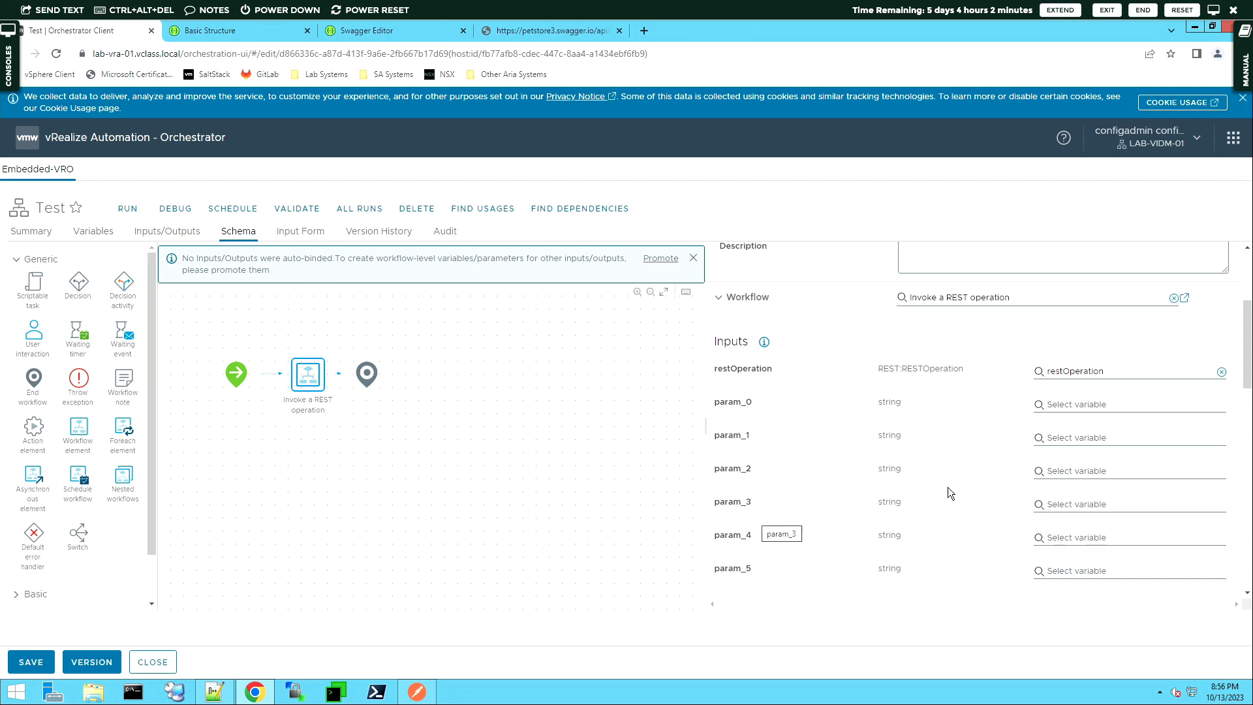
# Step: Bind the content input to a new string variable named content with an empty value
pyautogui.click(1248, 495)
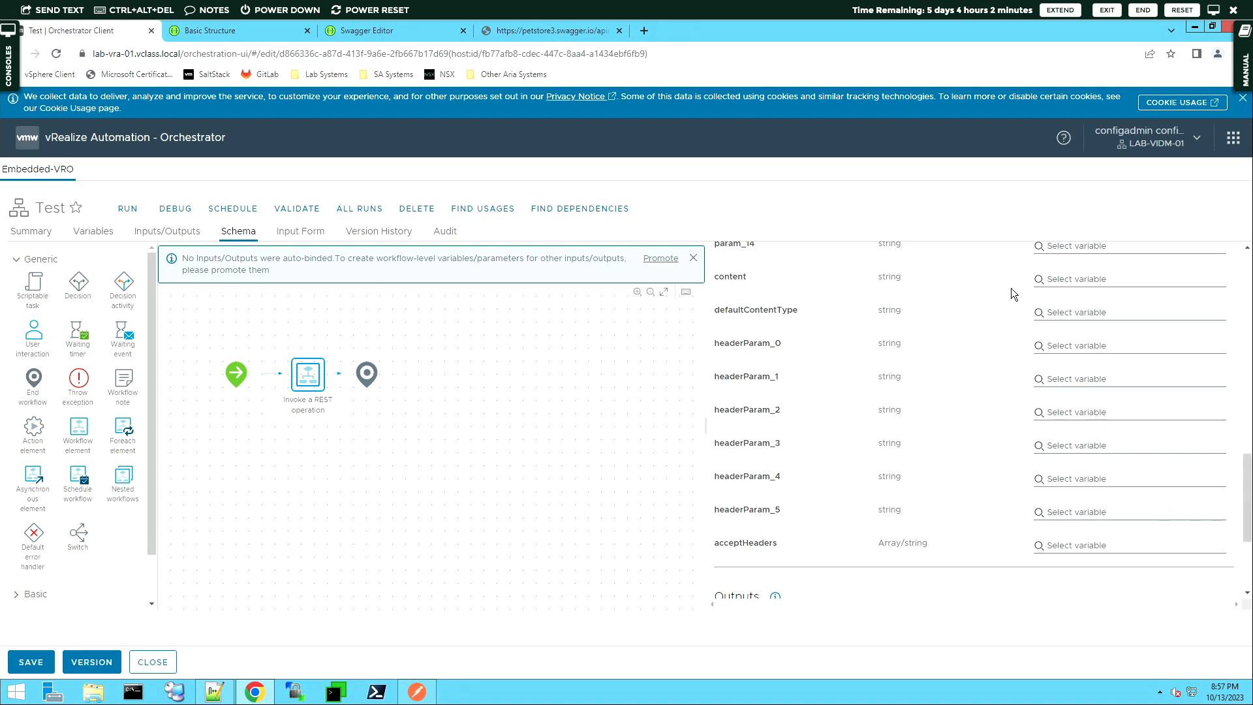
pyautogui.click(1071, 281)
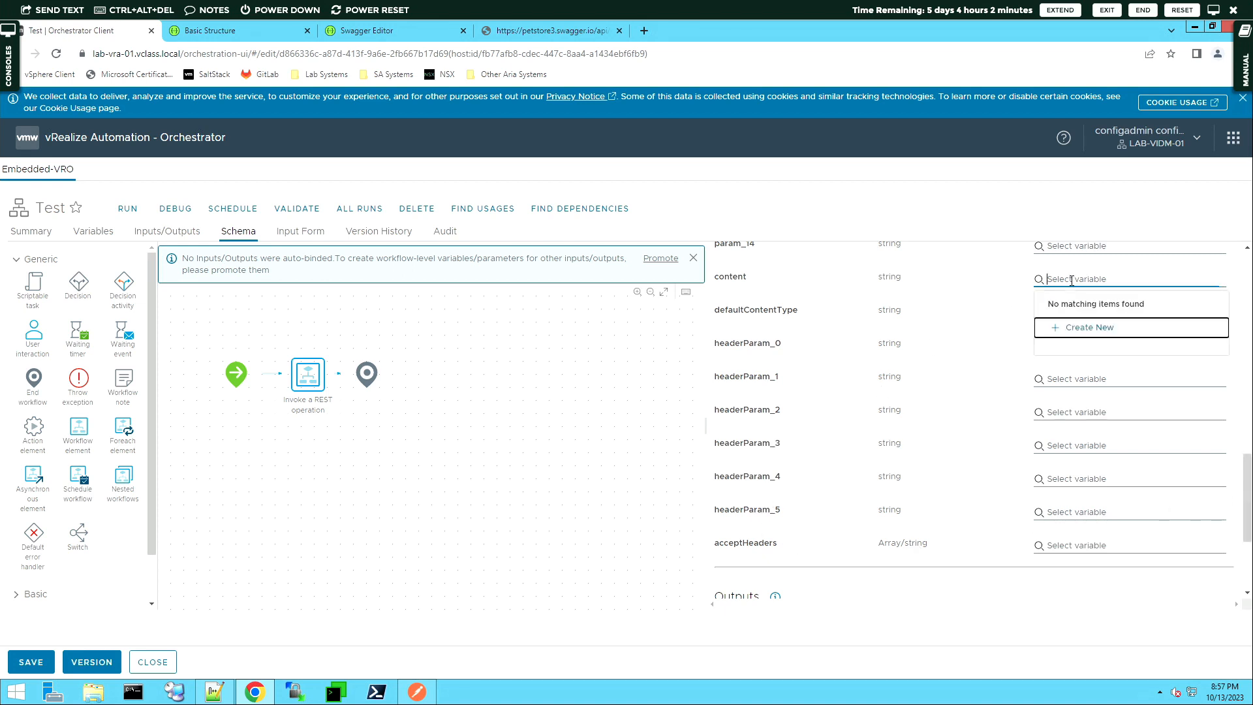
pyautogui.click(1088, 331)
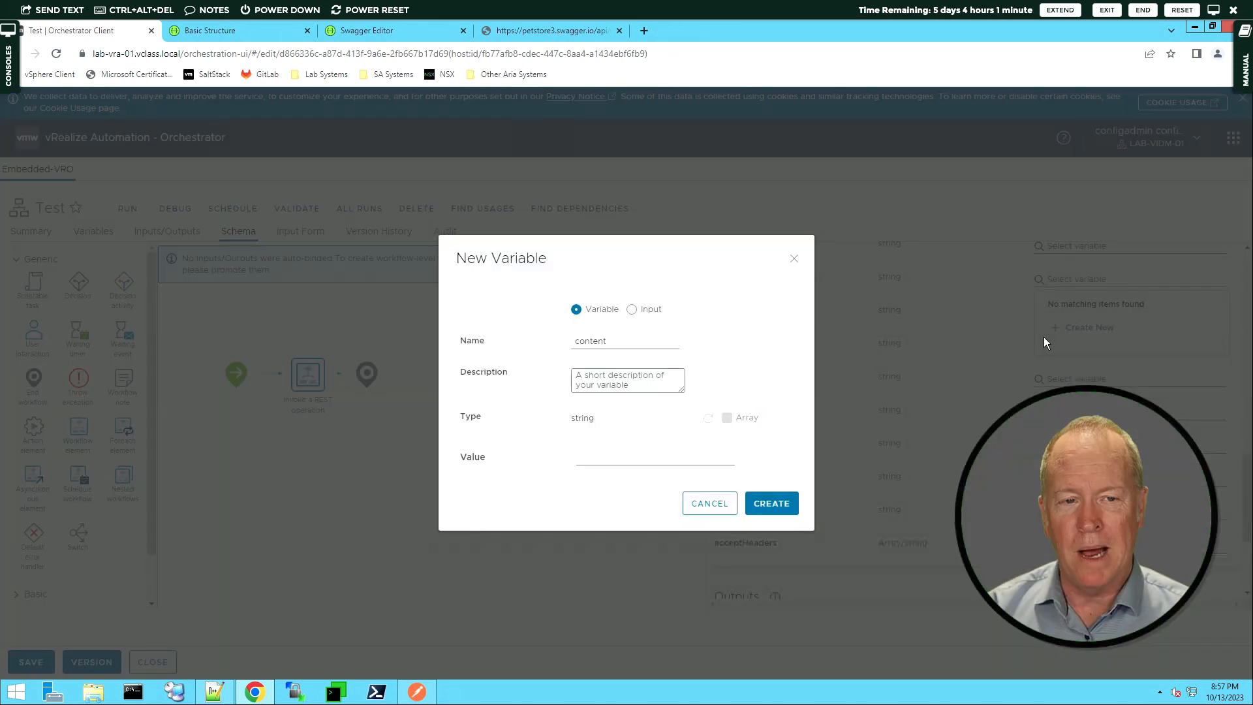
pyautogui.click(783, 510)
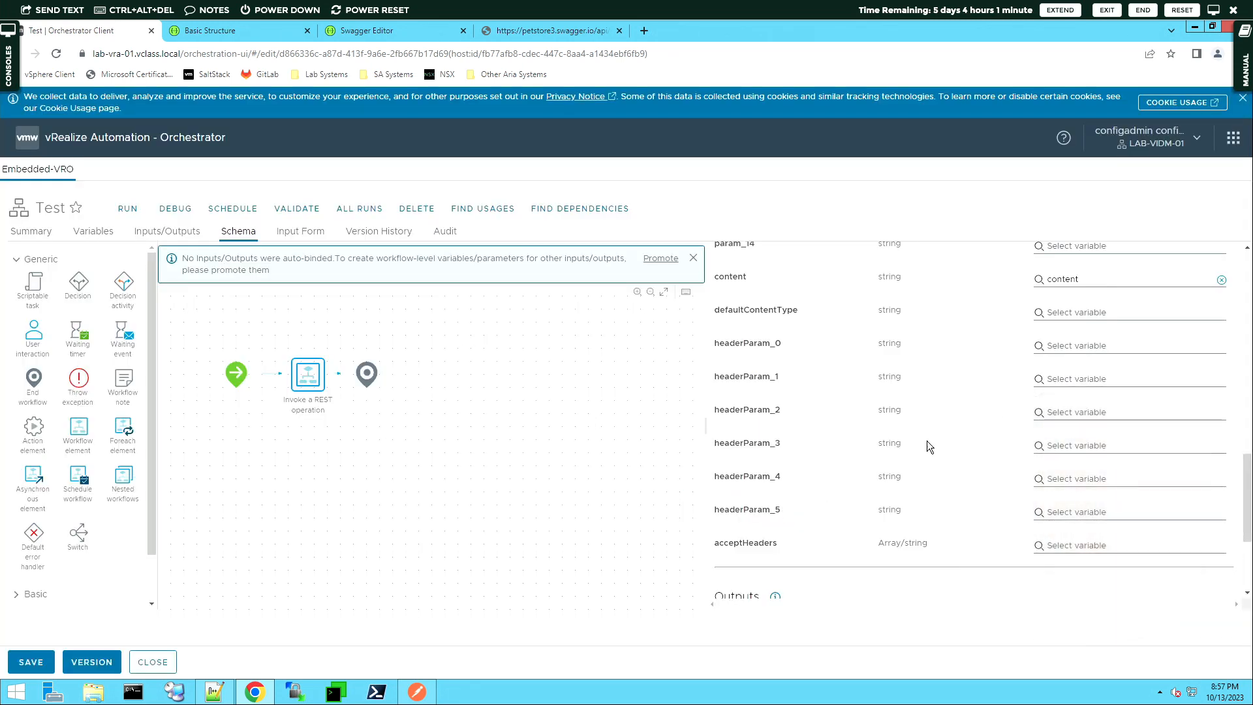
# Step: Bind the defaultContentType input to a new string variable with the value application/json
pyautogui.click(1074, 311)
pyautogui.click(1081, 346)
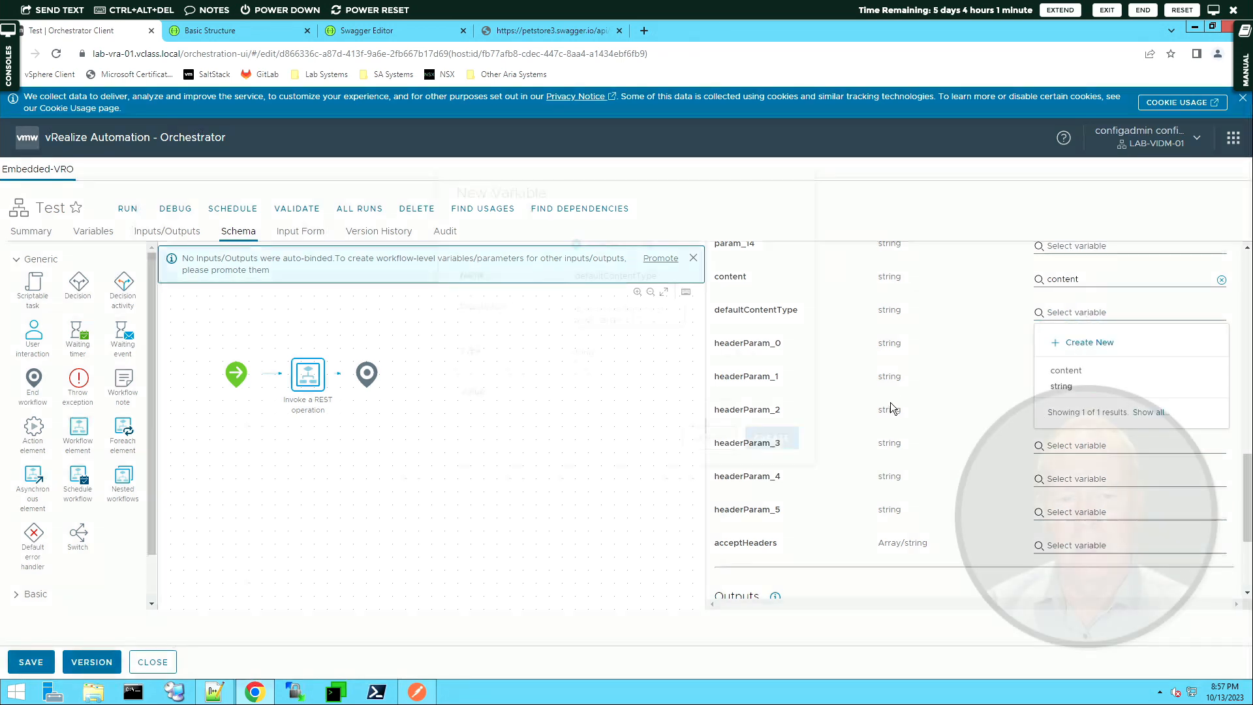
pyautogui.click(677, 458)
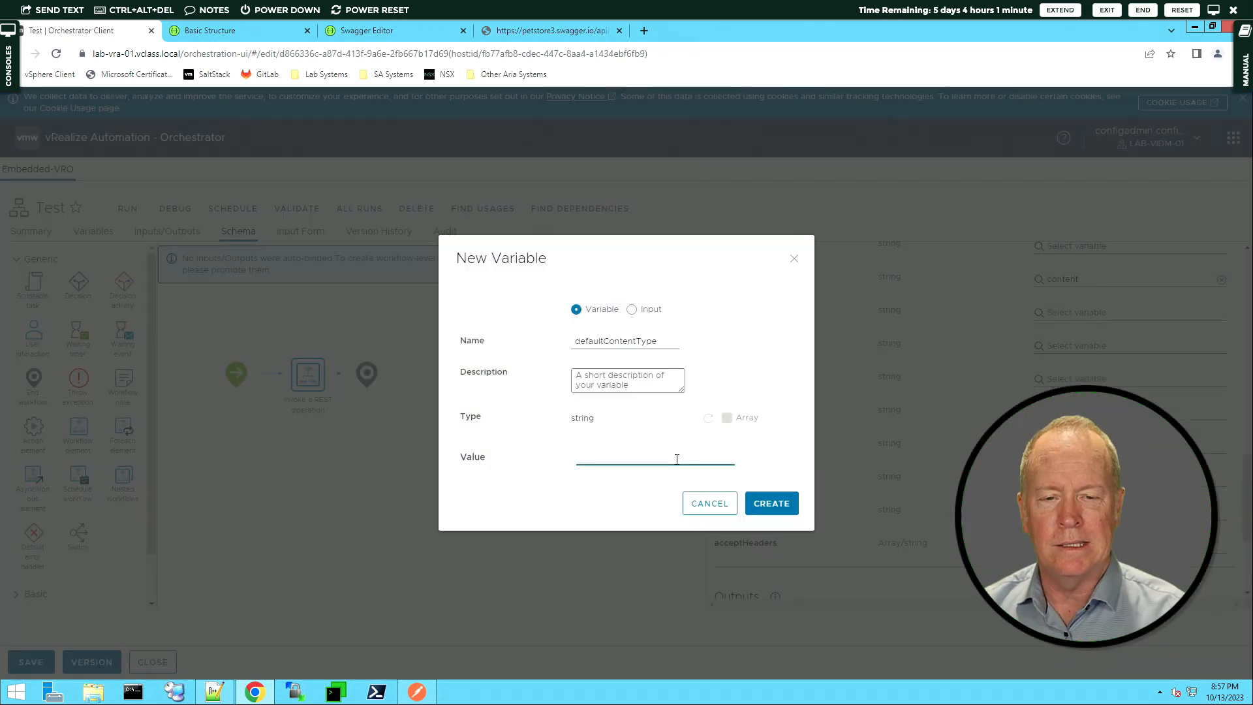
pyautogui.write('application/json')
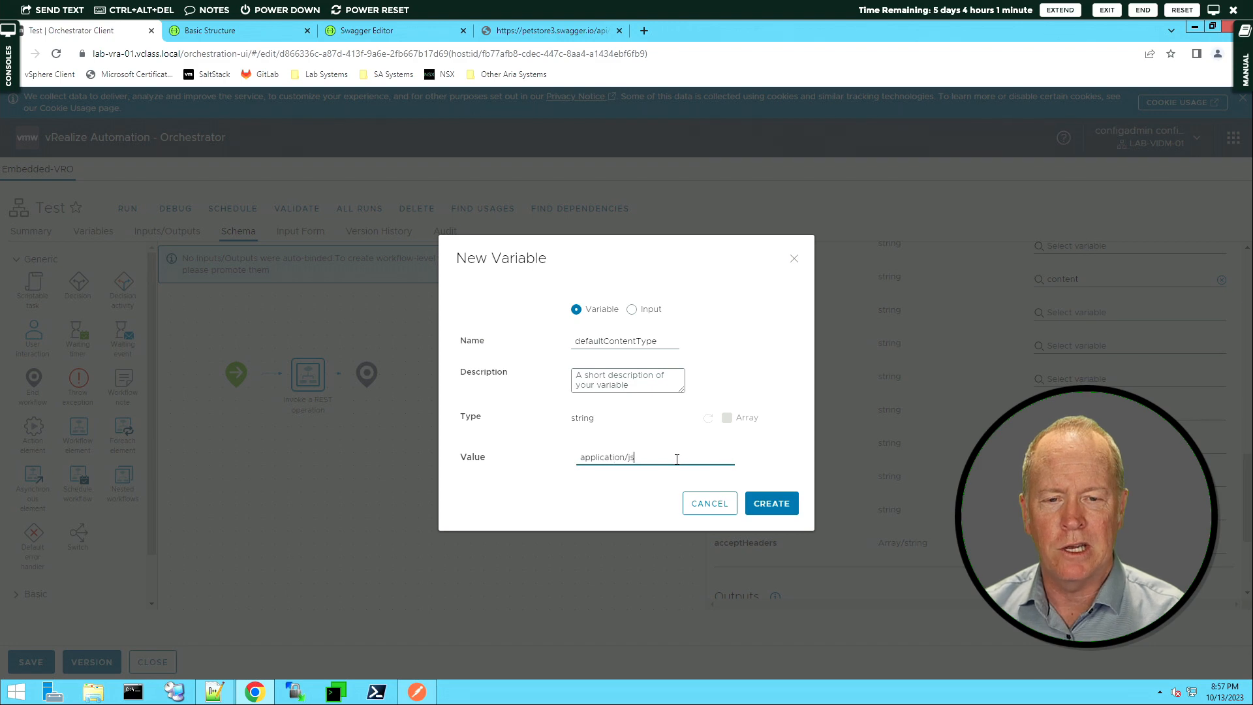
pyautogui.click(773, 504)
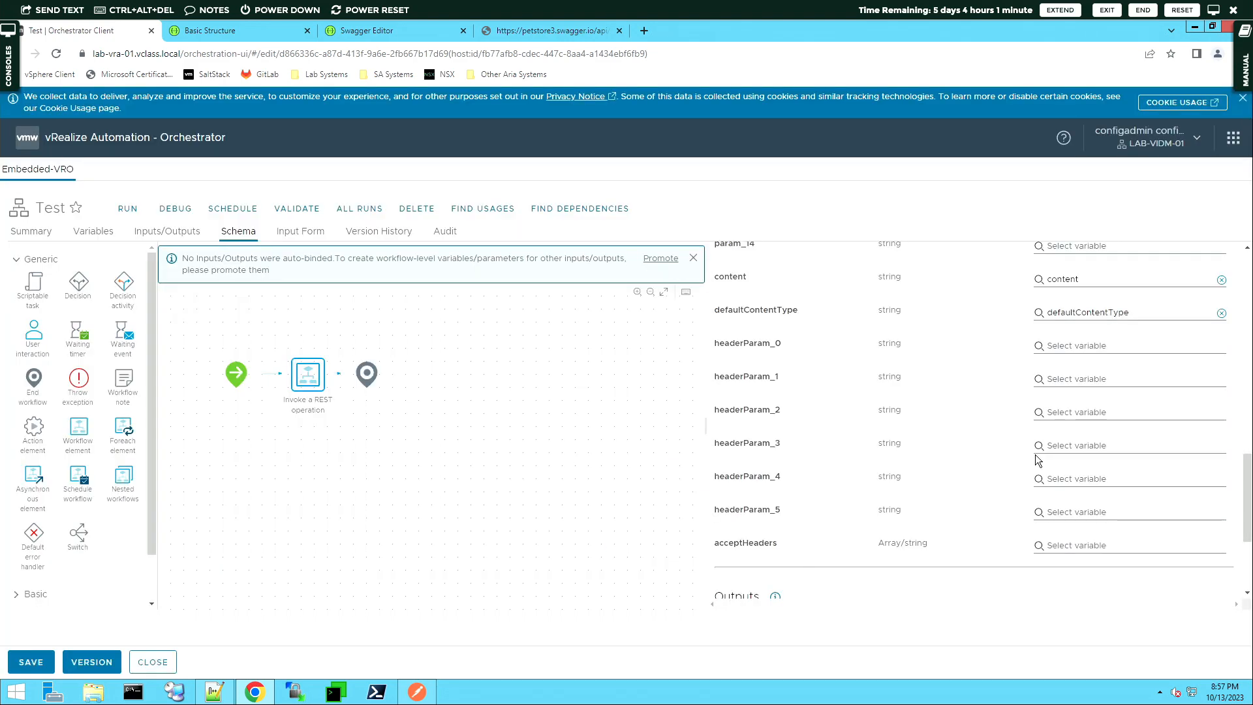
# Step: Bind the acceptHeaders input to a new string array variable with the value application/json
pyautogui.scroll(-3, 1044, 464)
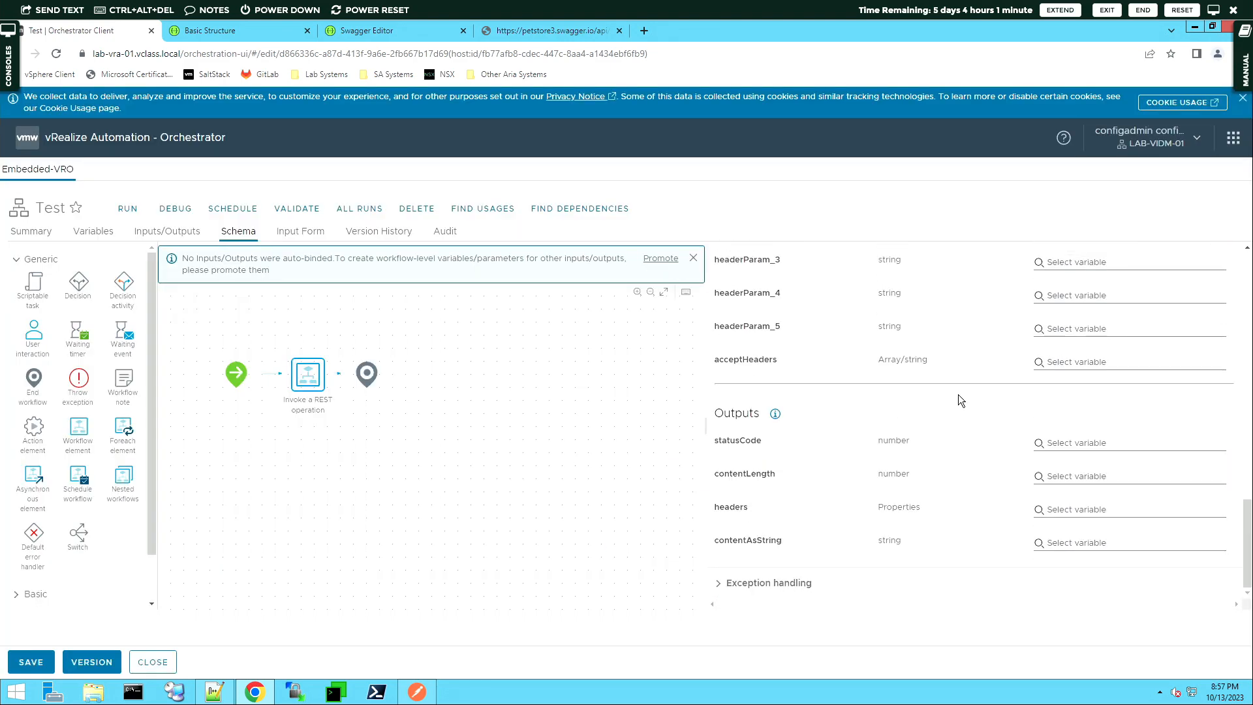
pyautogui.click(1074, 364)
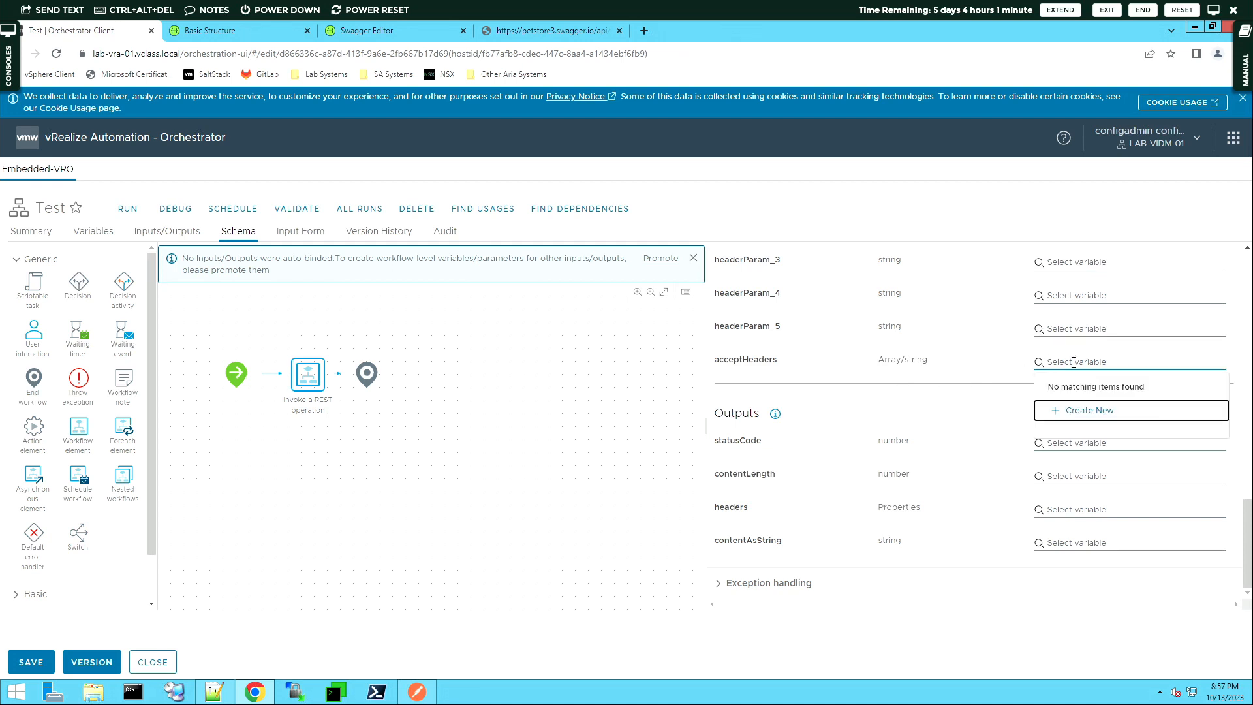
pyautogui.click(1073, 410)
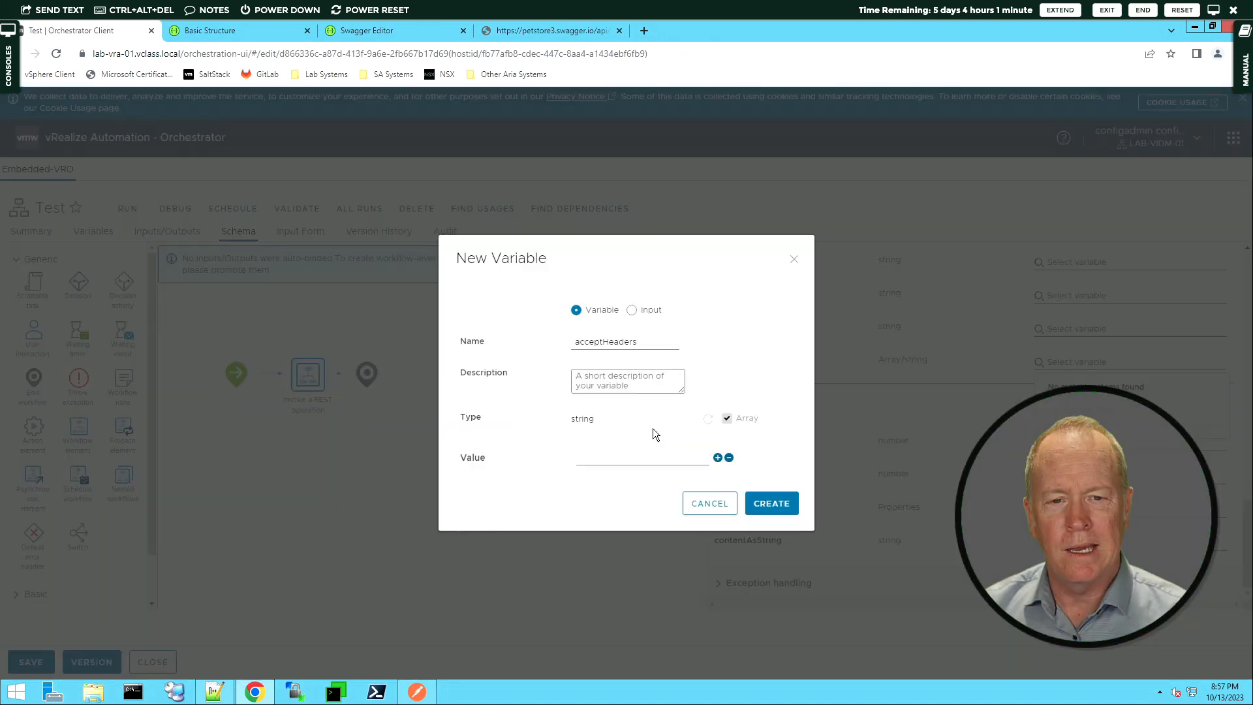
pyautogui.click(602, 459)
pyautogui.write('application/json')
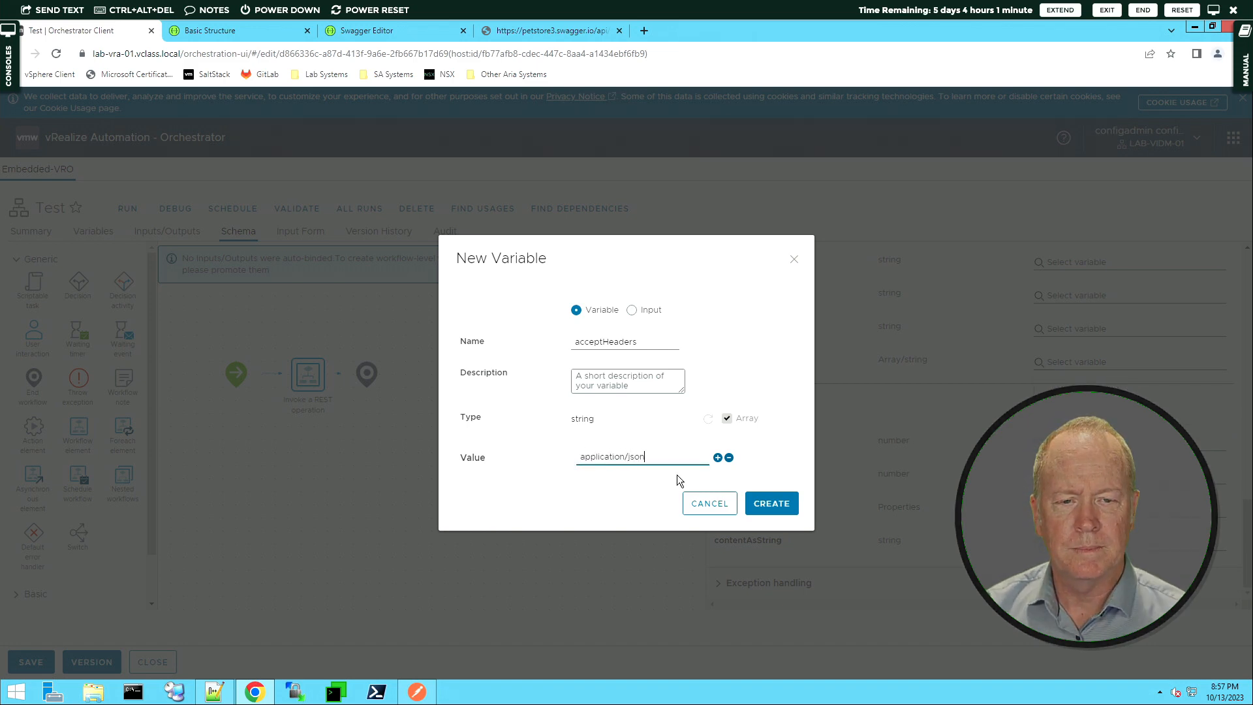
pyautogui.click(767, 504)
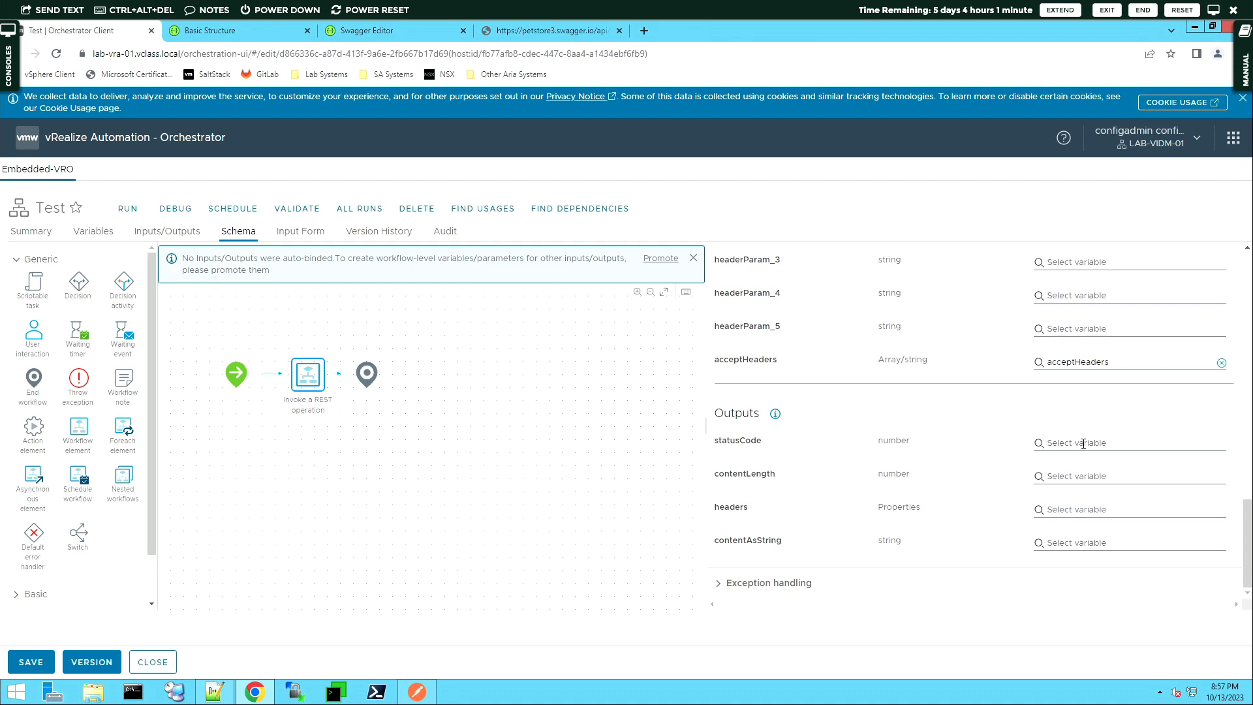
# Step: Bind the statusCode and contentLength outputs to new number variables named statusCode and contentLength
pyautogui.click(1084, 443)
pyautogui.click(1091, 493)
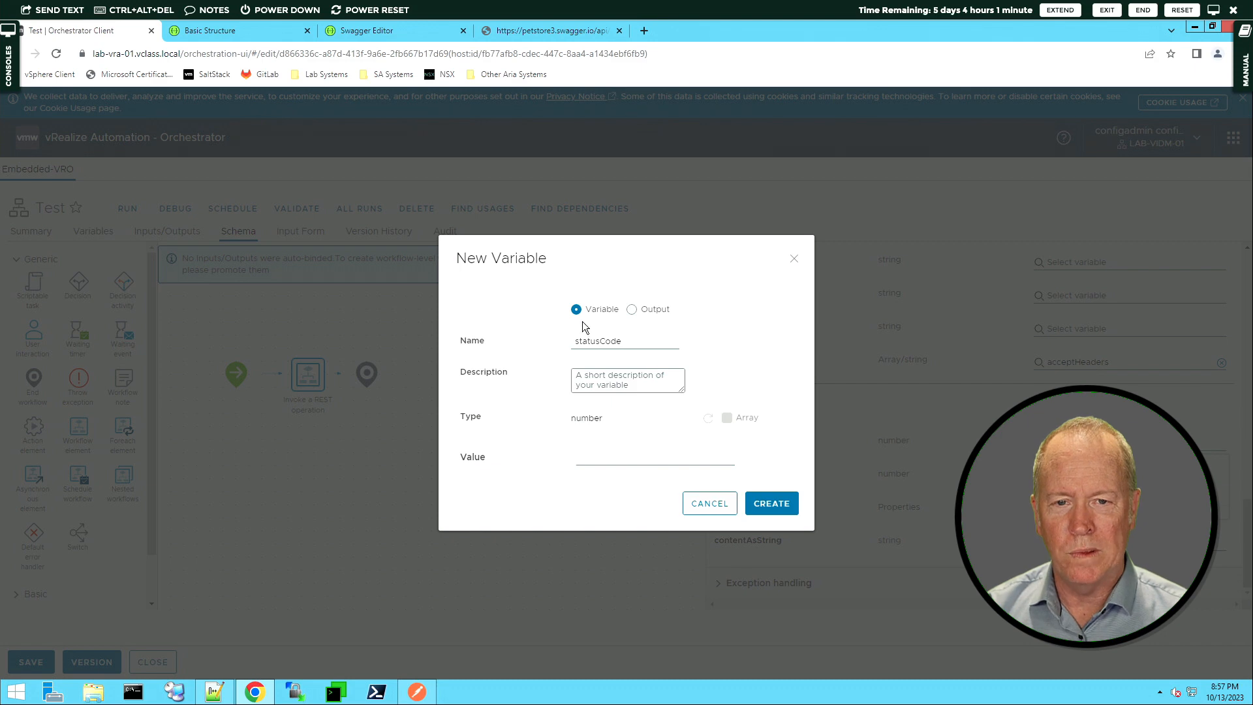
pyautogui.click(770, 509)
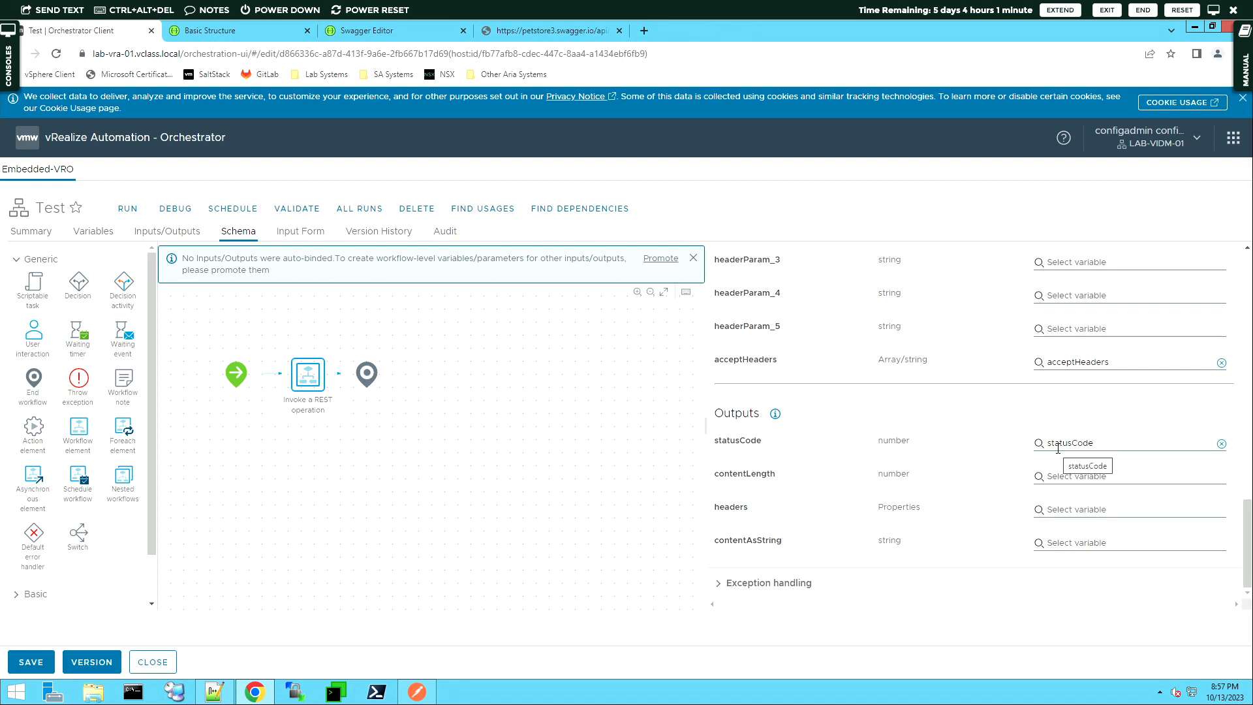
pyautogui.click(1118, 475)
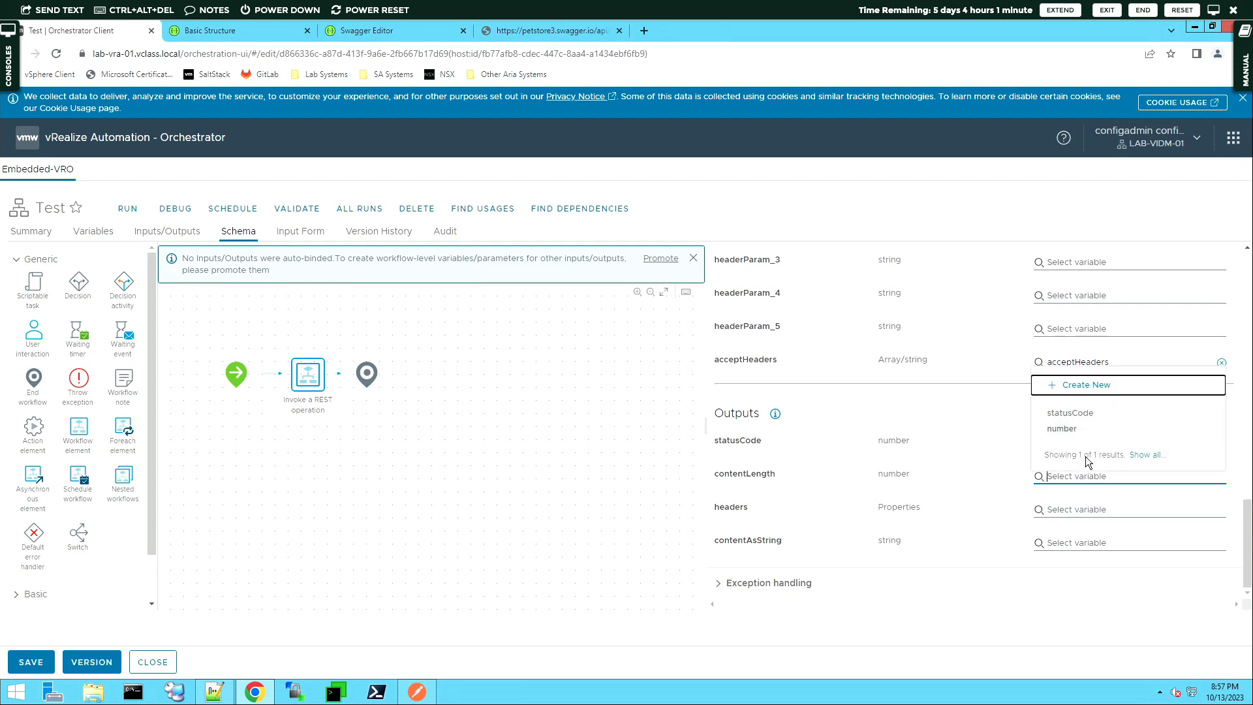
pyautogui.click(1081, 386)
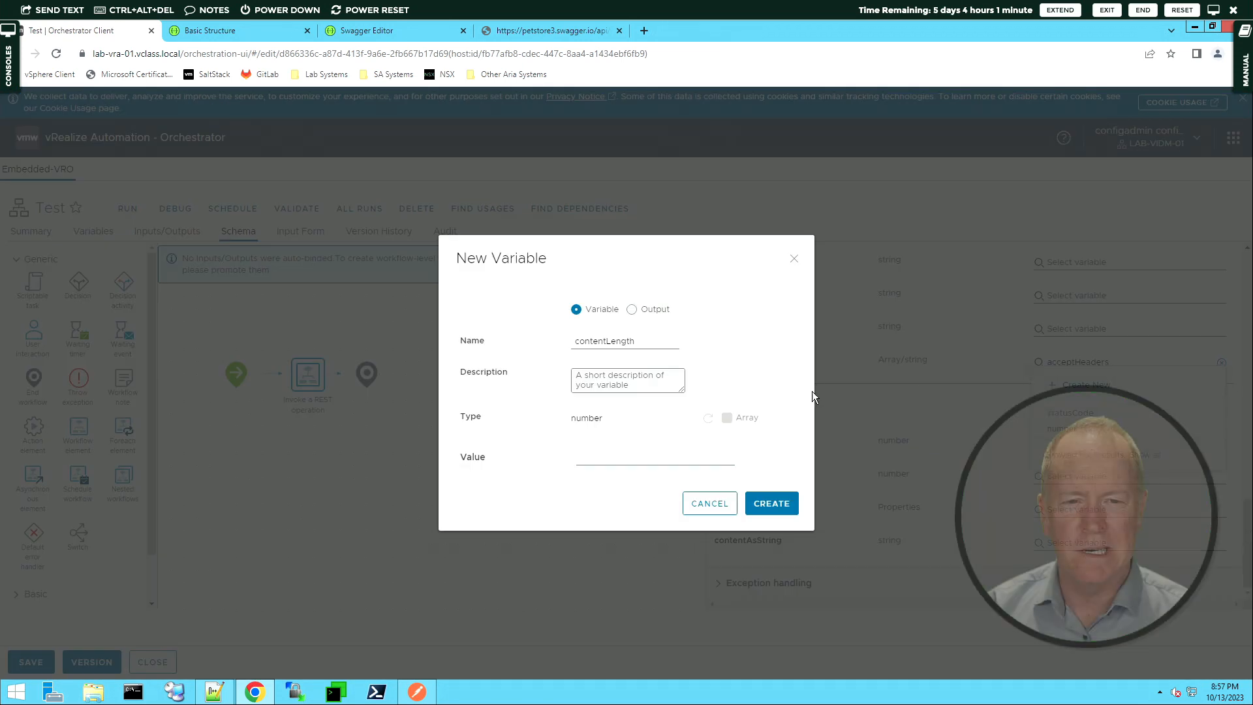
pyautogui.click(785, 506)
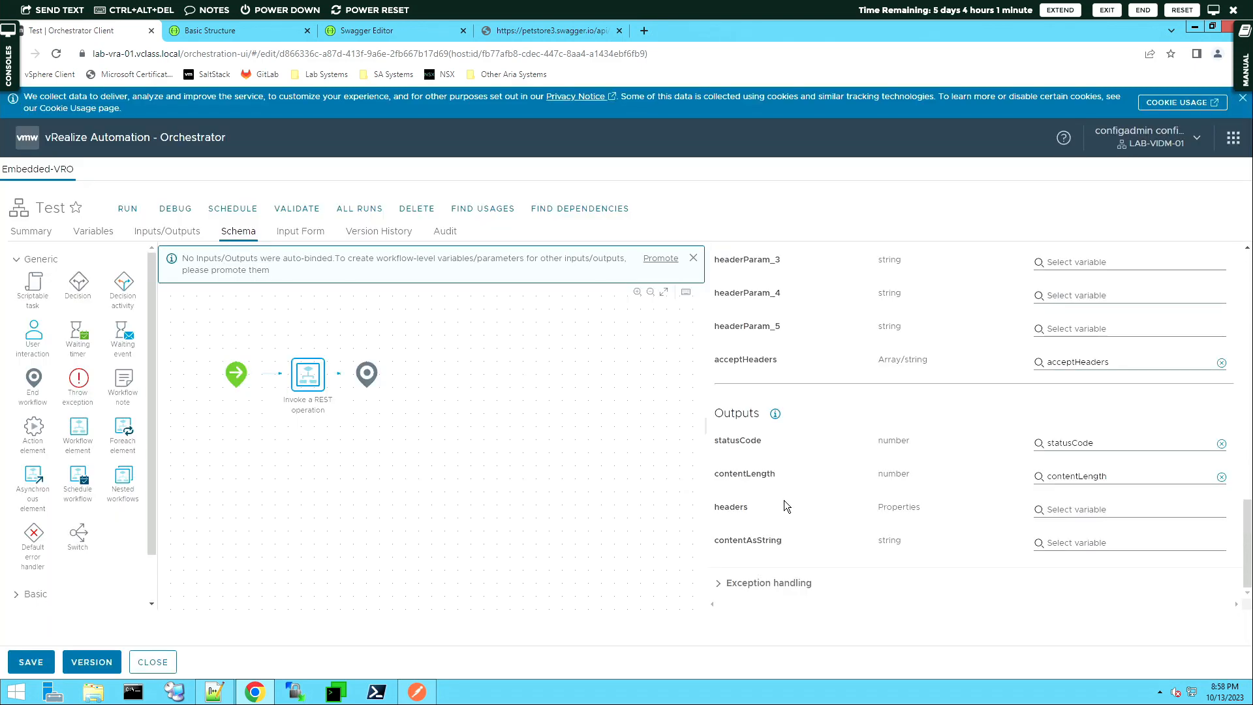
# Step: Bind the headers output to a new Properties variable named responseHeaders
pyautogui.click(1122, 509)
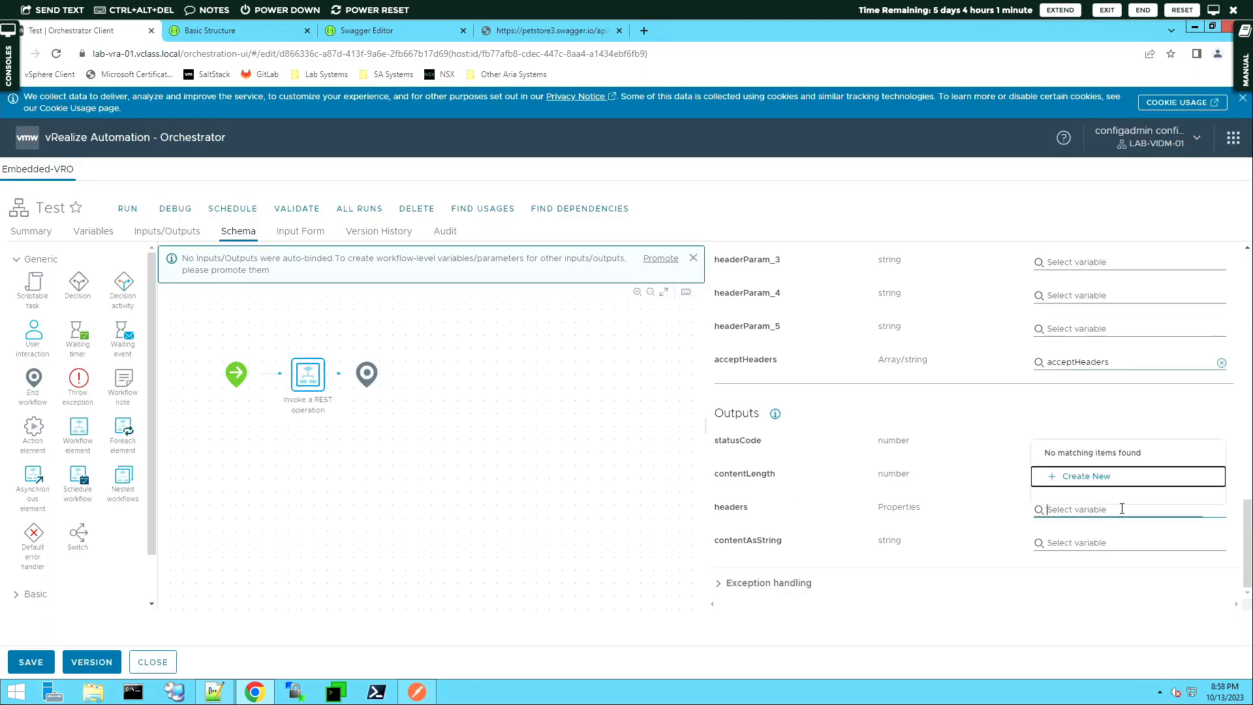
pyautogui.click(1083, 480)
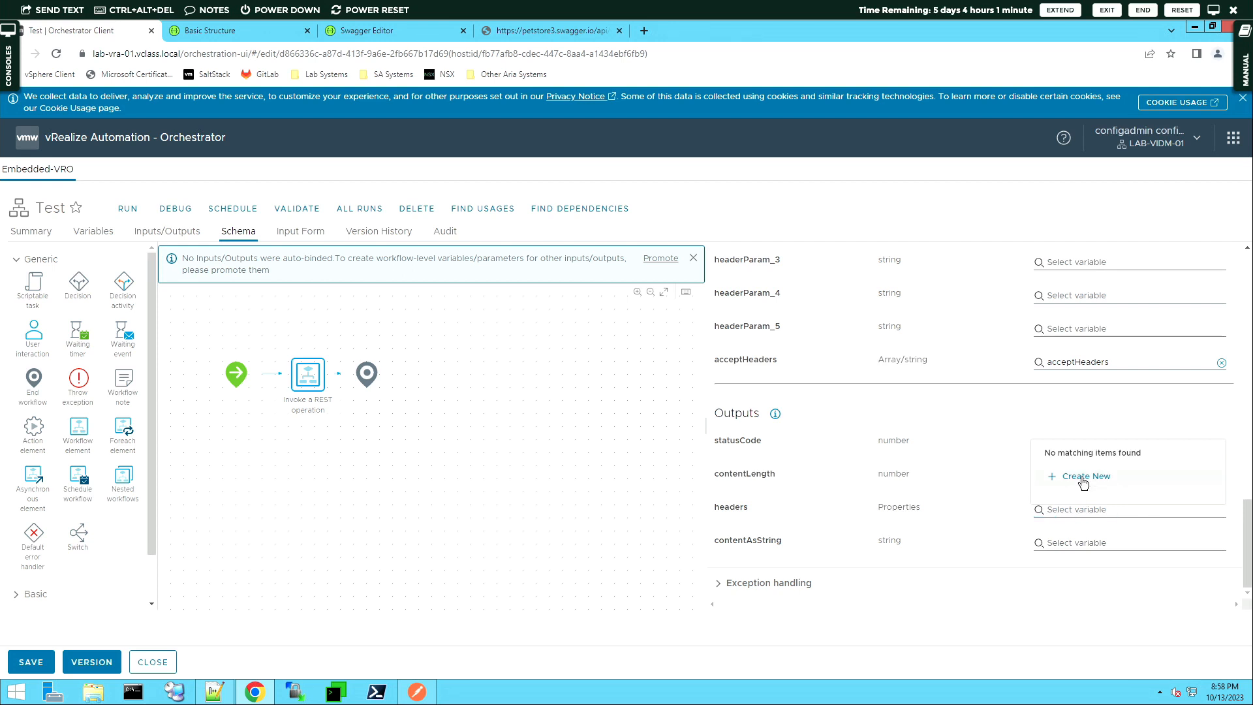
pyautogui.click(576, 295)
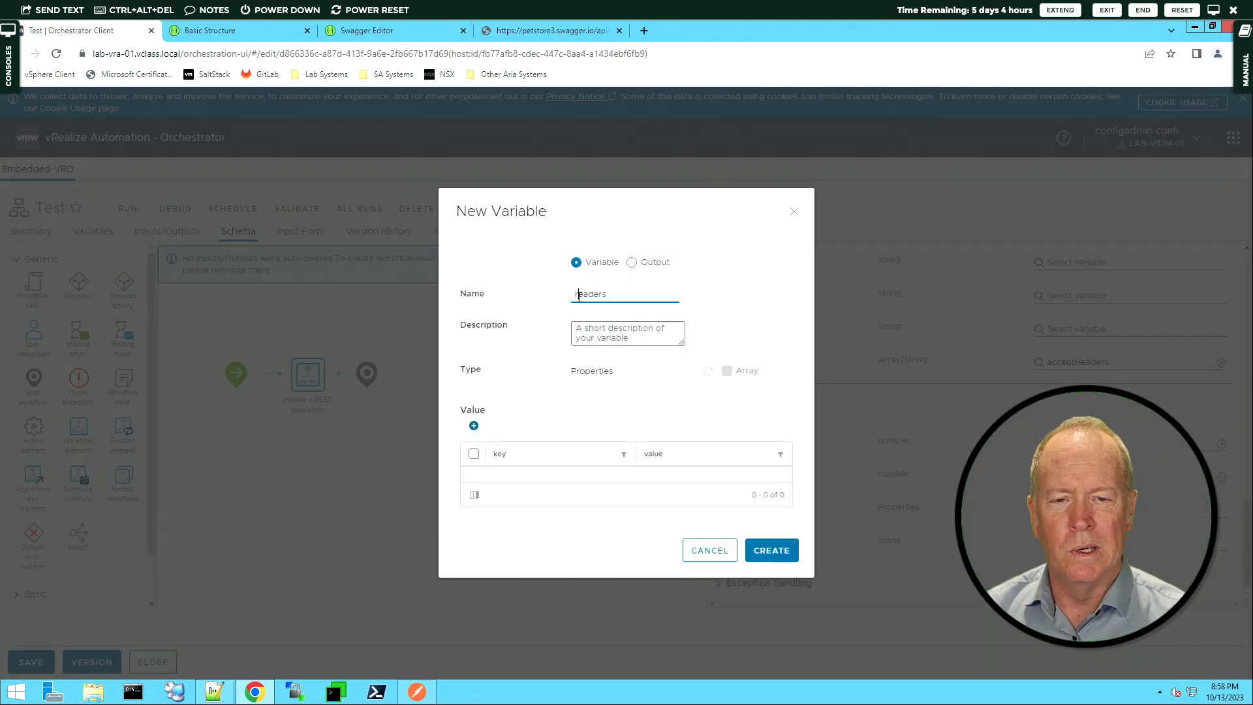
pyautogui.write('response')
pyautogui.press('Delete')
pyautogui.write('H')
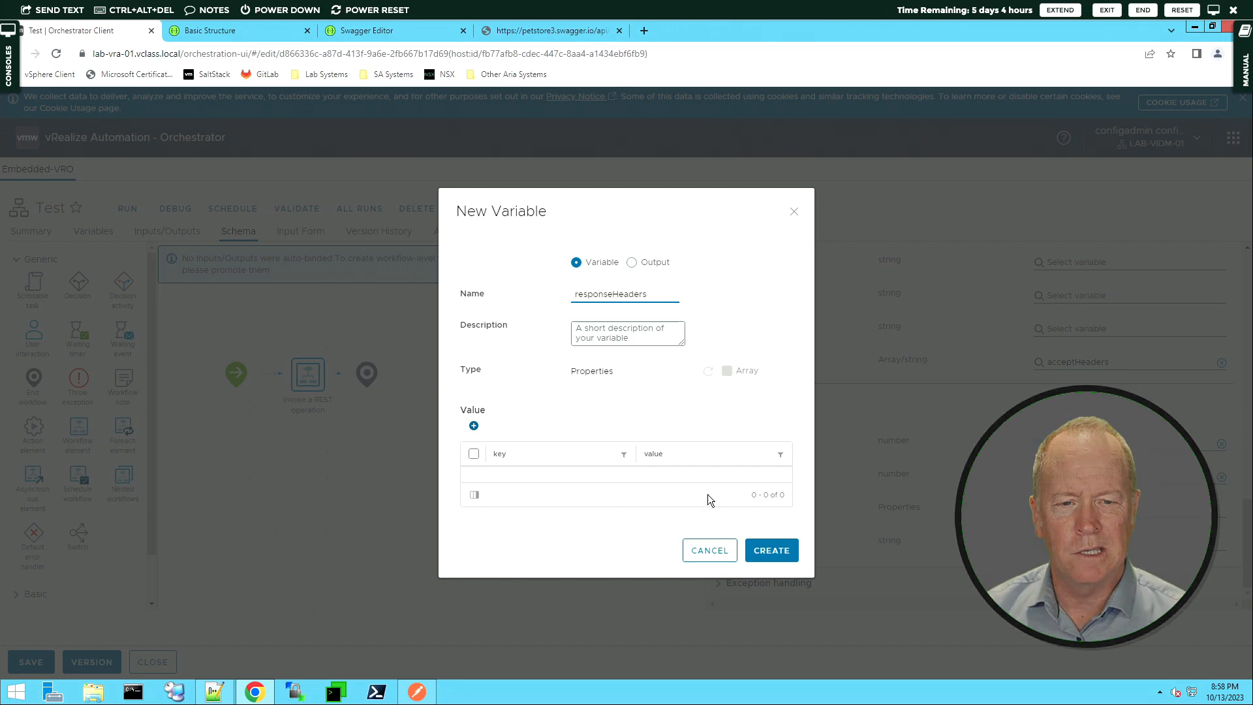
pyautogui.click(790, 550)
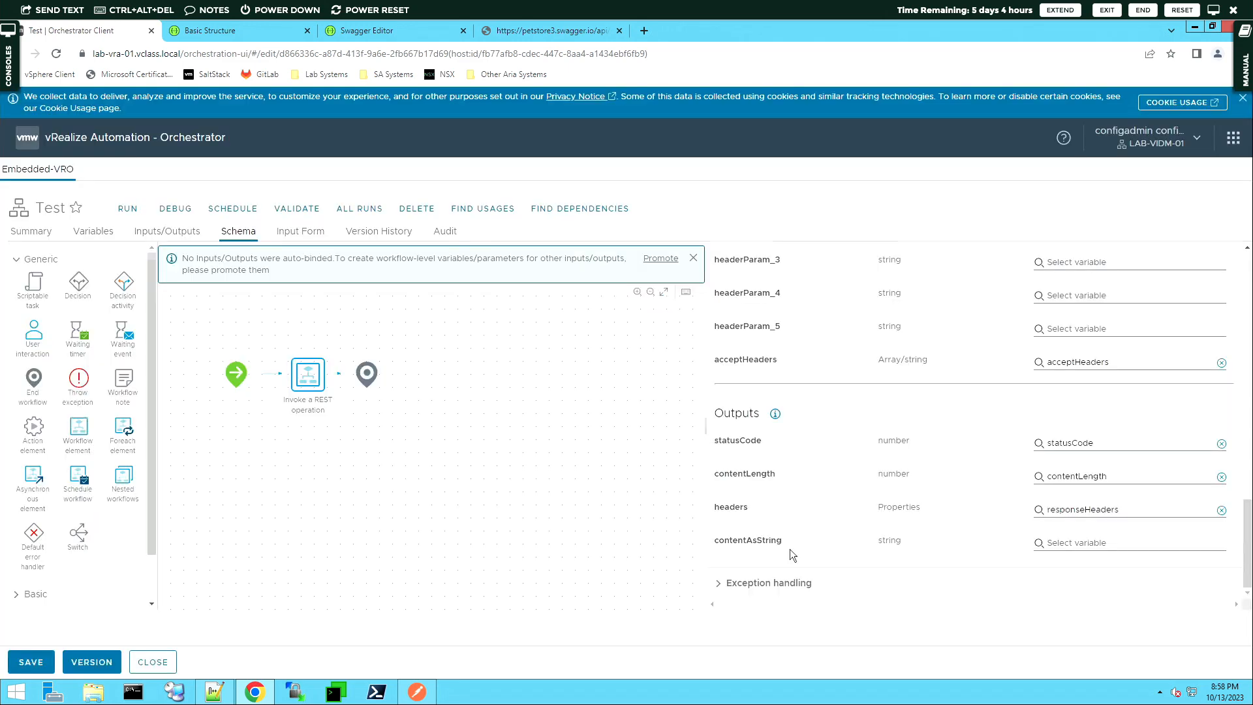
# Step: Bind the contentAsString output to a new string variable named responseBody
pyautogui.click(1085, 540)
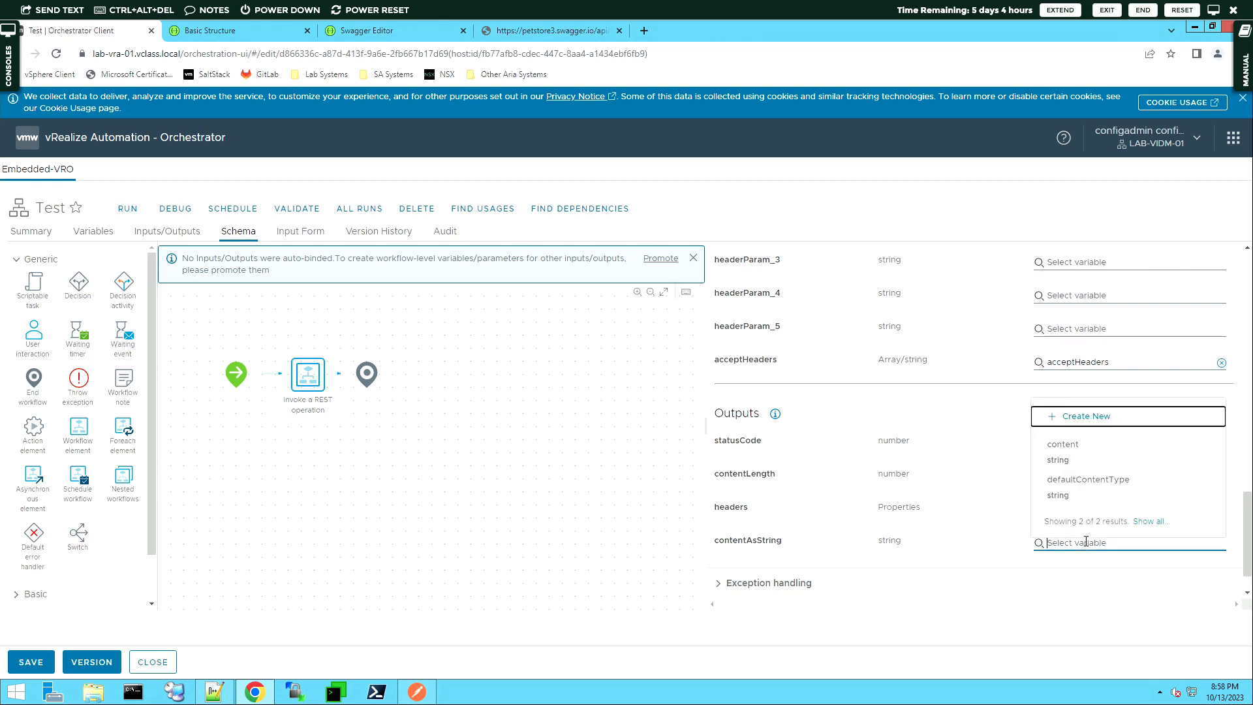
pyautogui.click(1085, 421)
pyautogui.click(599, 339)
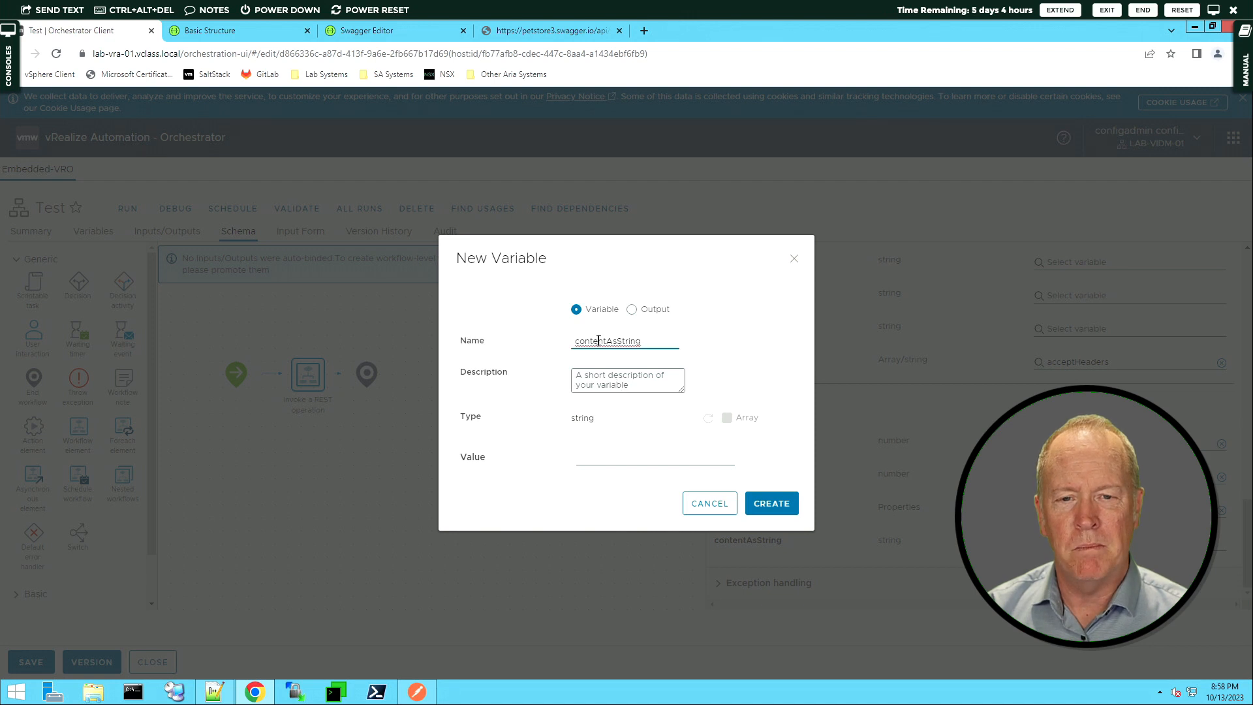
pyautogui.hotkey('ctrl', 'a')
pyautogui.write('responseBody')
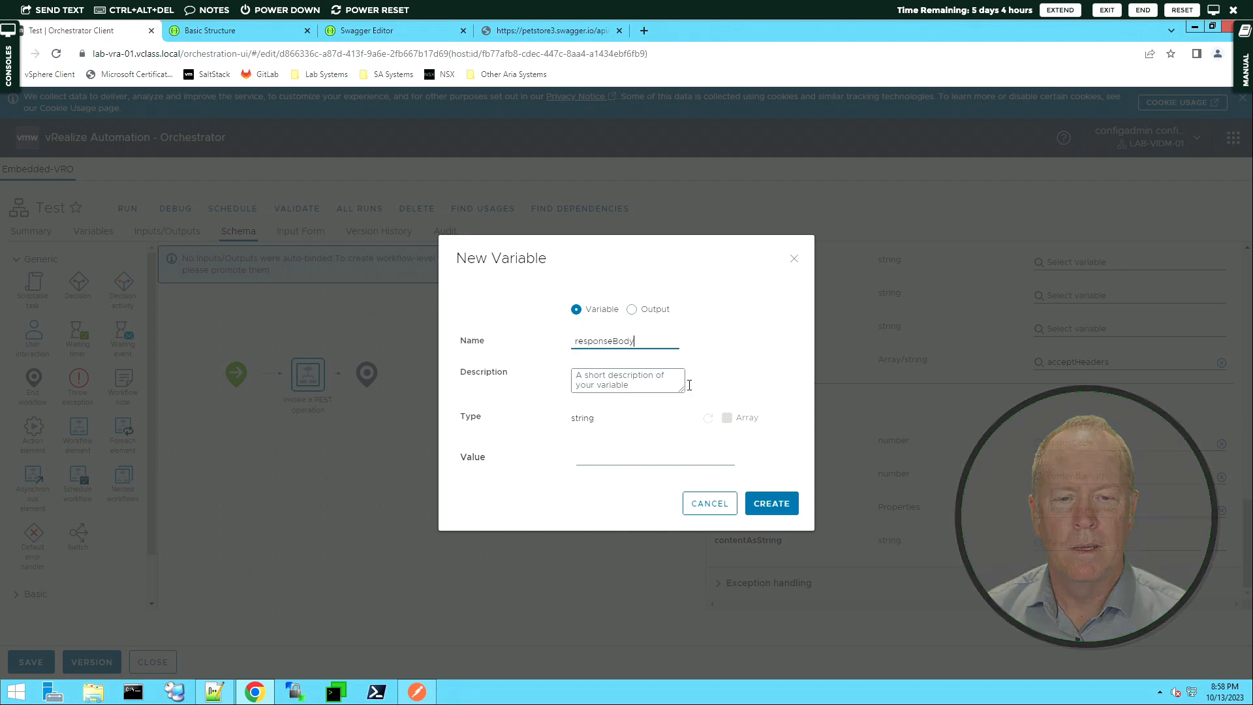
pyautogui.click(791, 504)
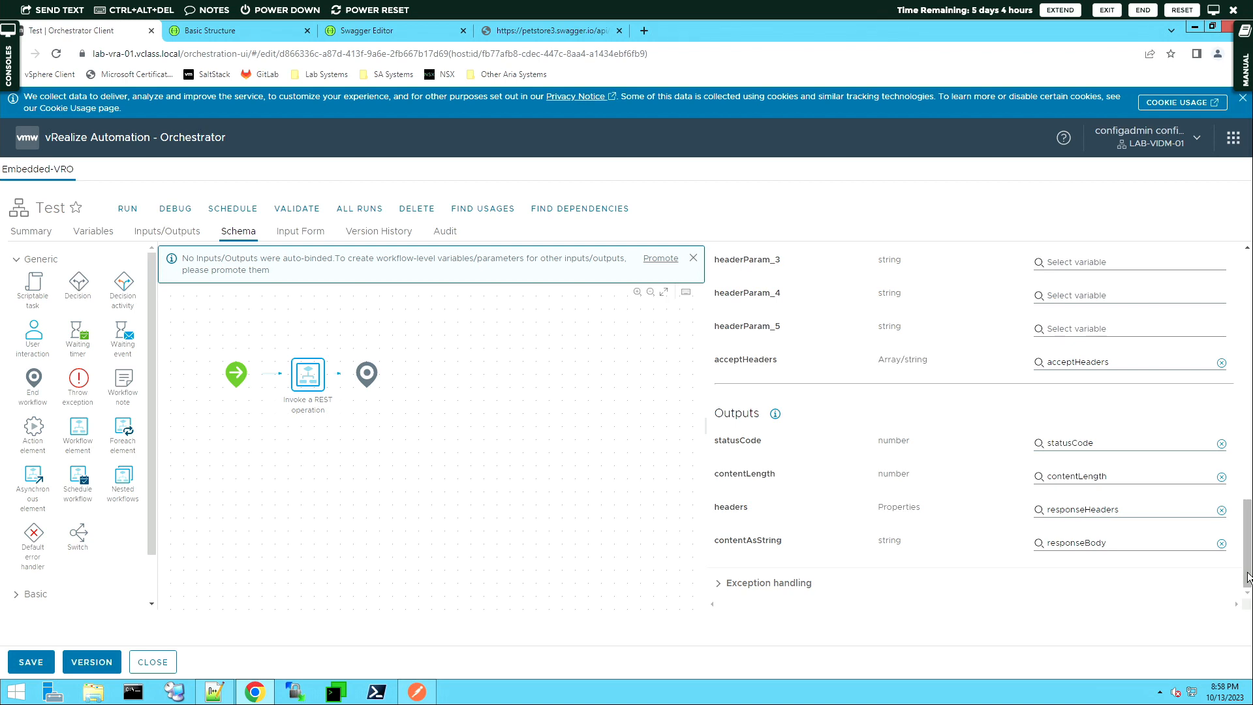
# Step: Bind the output exception of the Invoke a REST operation element to a new string variable named errorCode
pyautogui.click(719, 590)
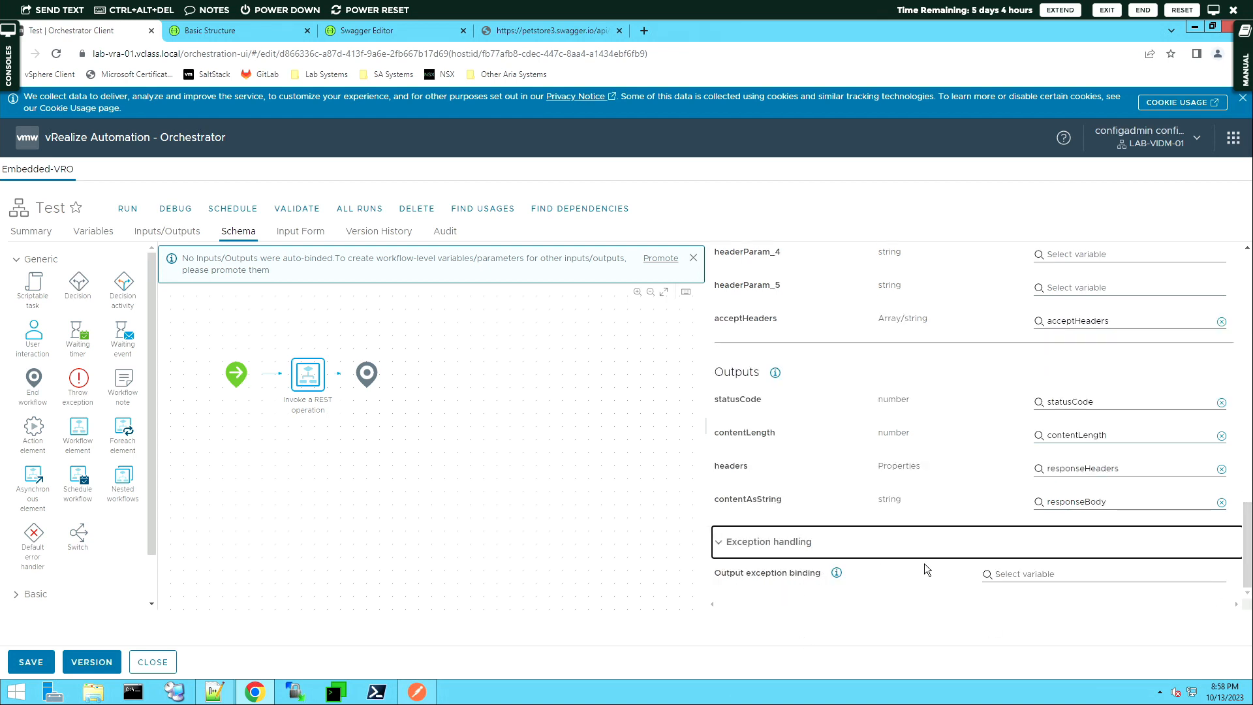
pyautogui.click(1026, 580)
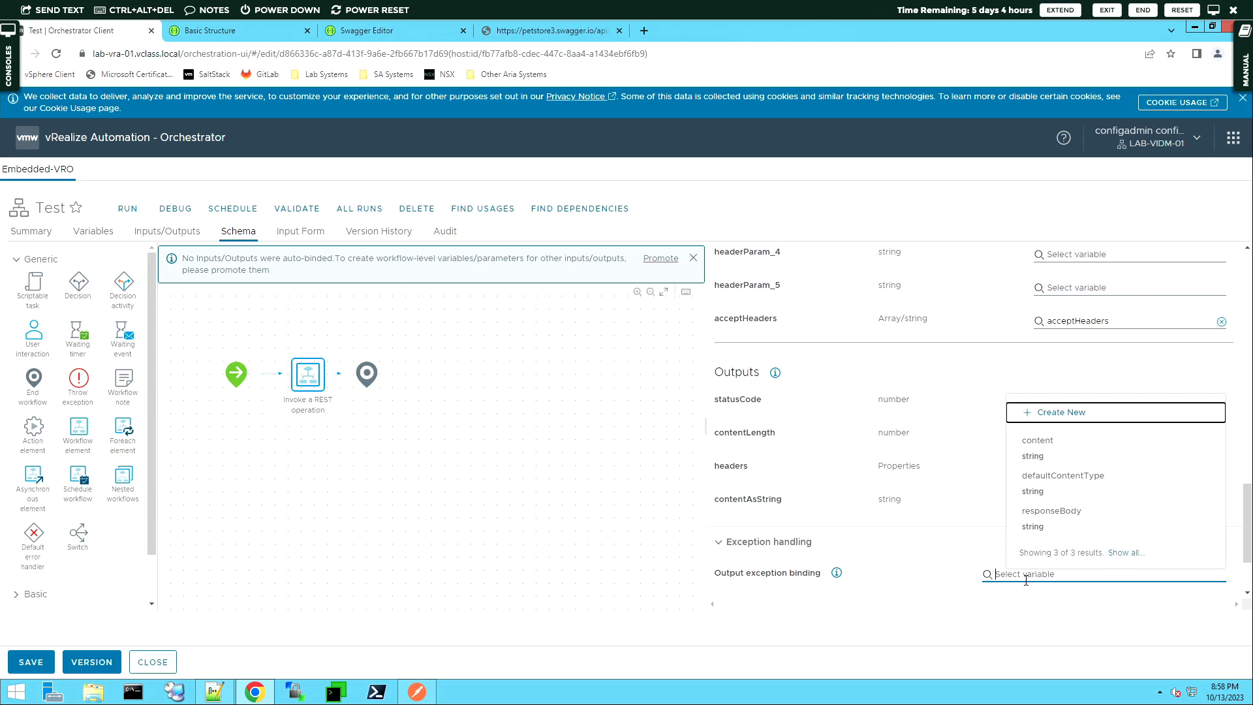
pyautogui.click(1058, 417)
pyautogui.click(591, 340)
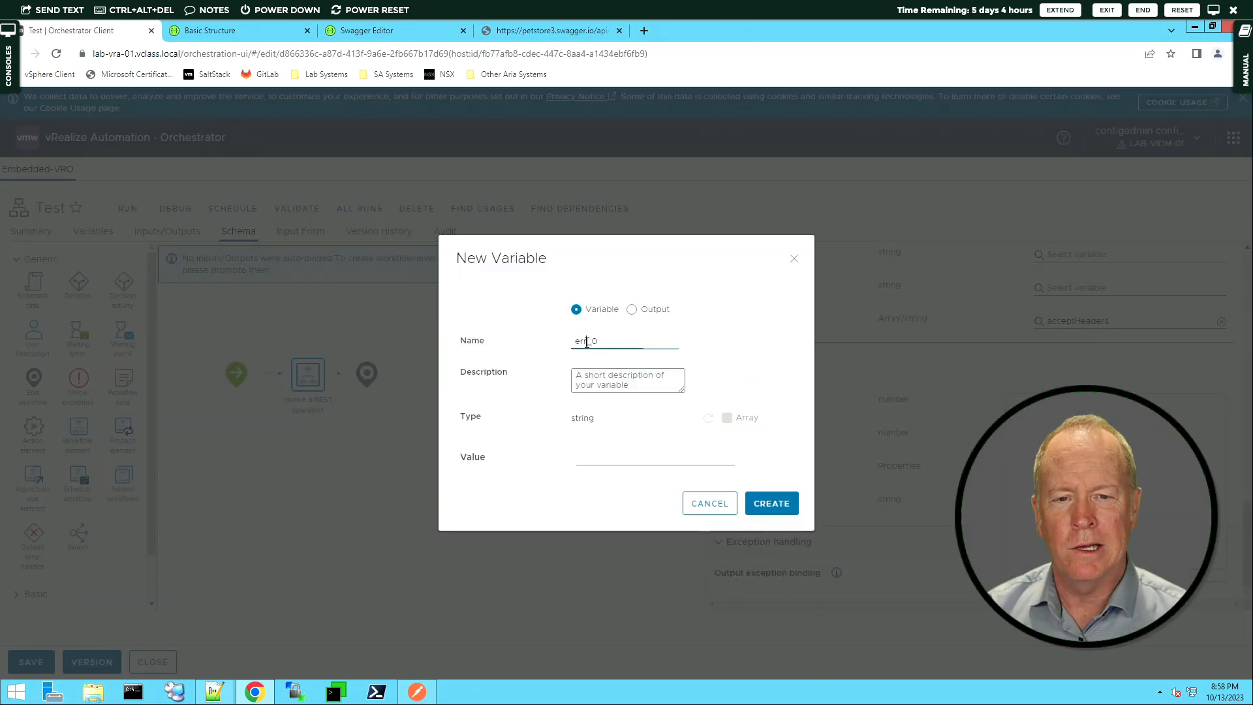
pyautogui.doubleClick(591, 341)
pyautogui.write('errorCode')
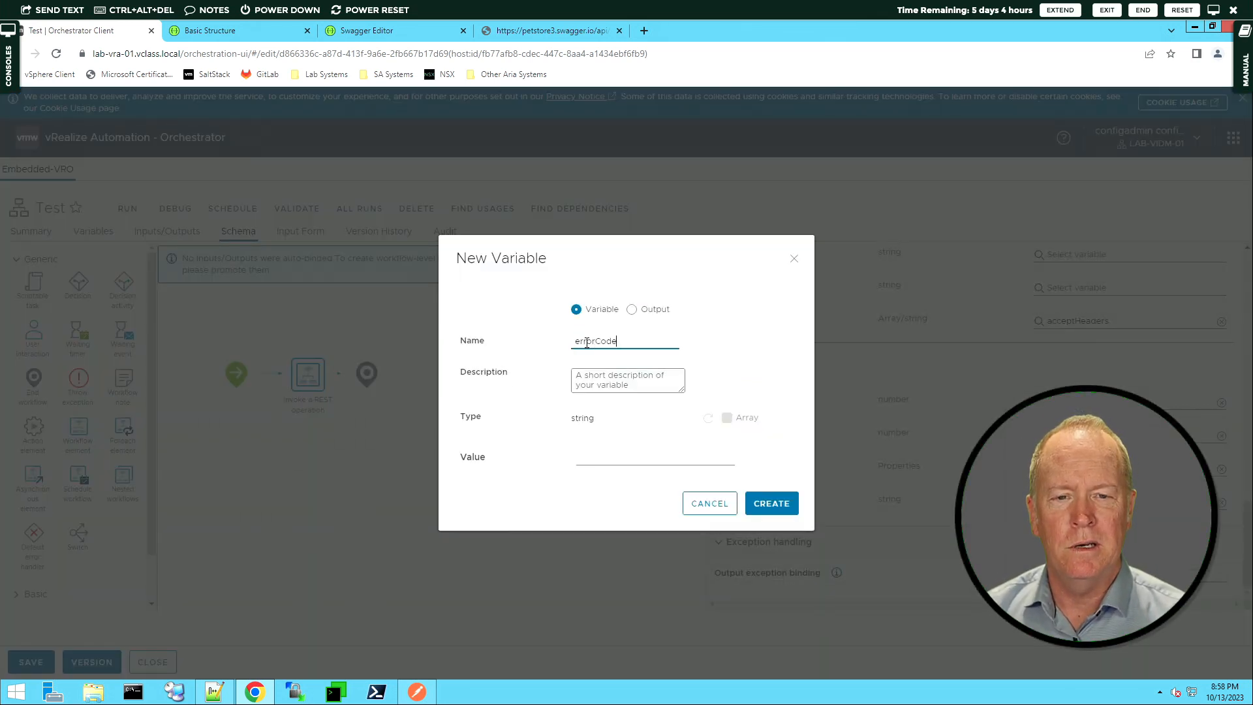
pyautogui.click(772, 503)
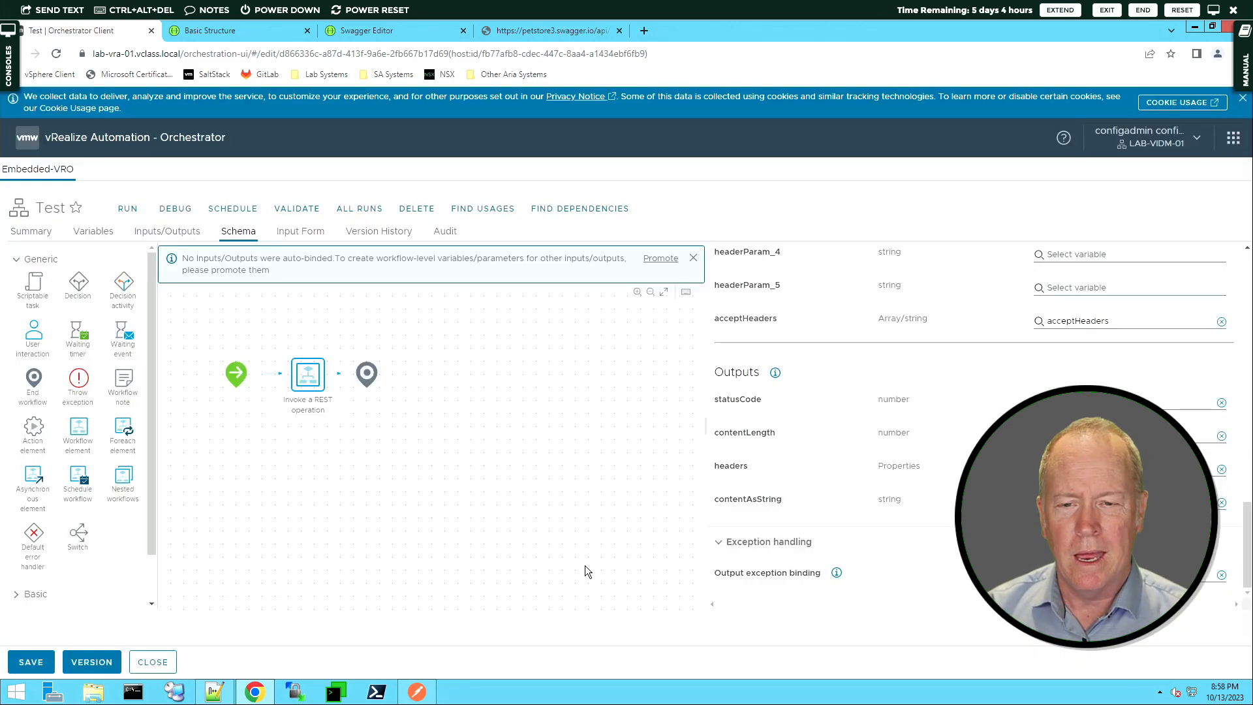
# Step: Save and validate the Test workflow, and run it with its latest changes saved
pyautogui.click(36, 661)
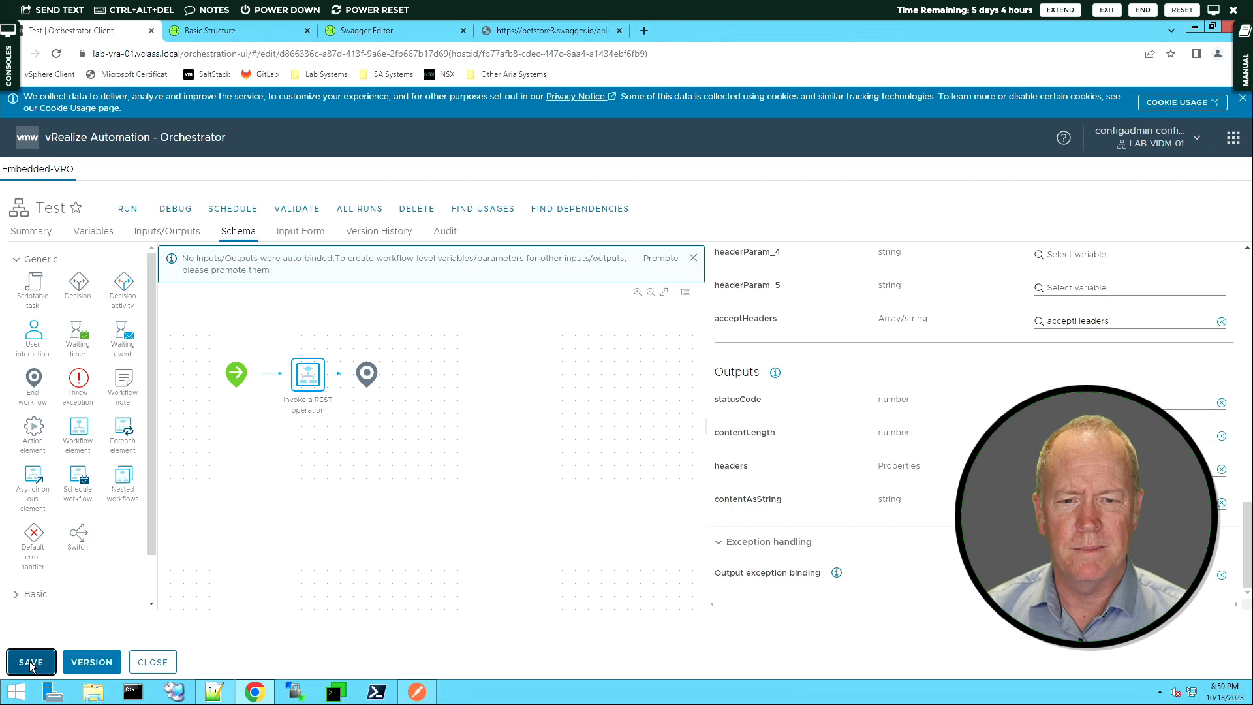
pyautogui.click(773, 422)
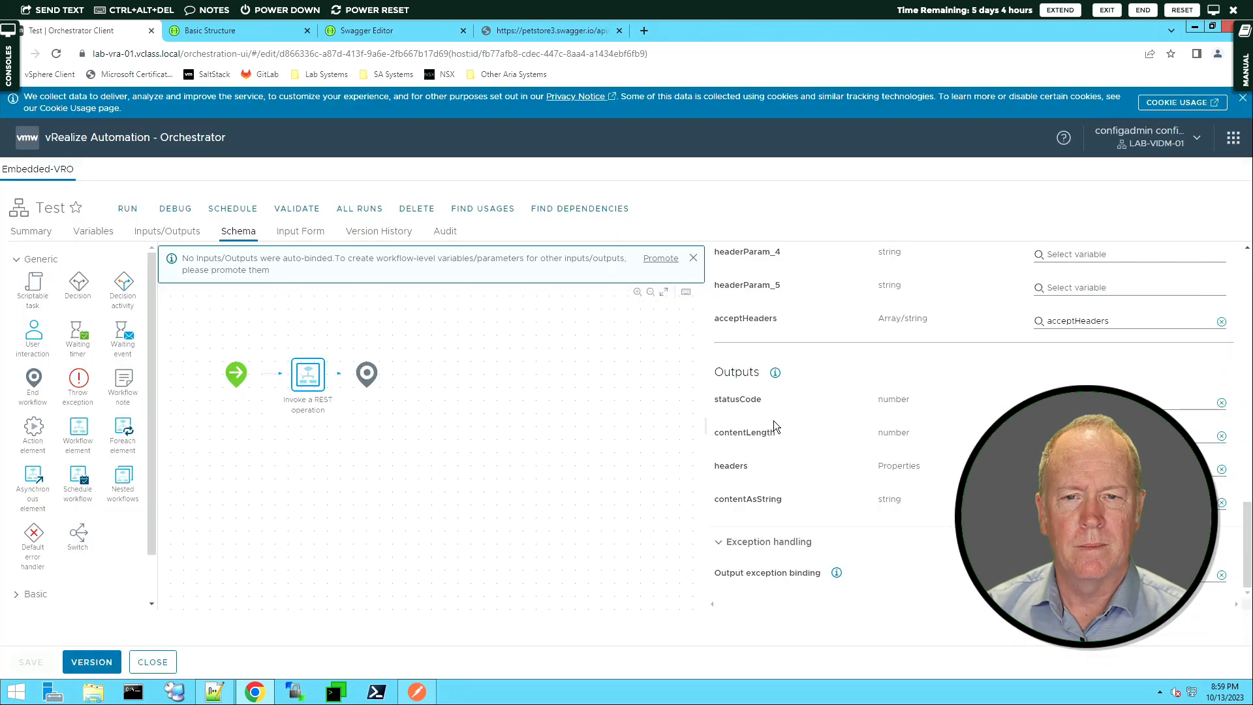
pyautogui.click(297, 209)
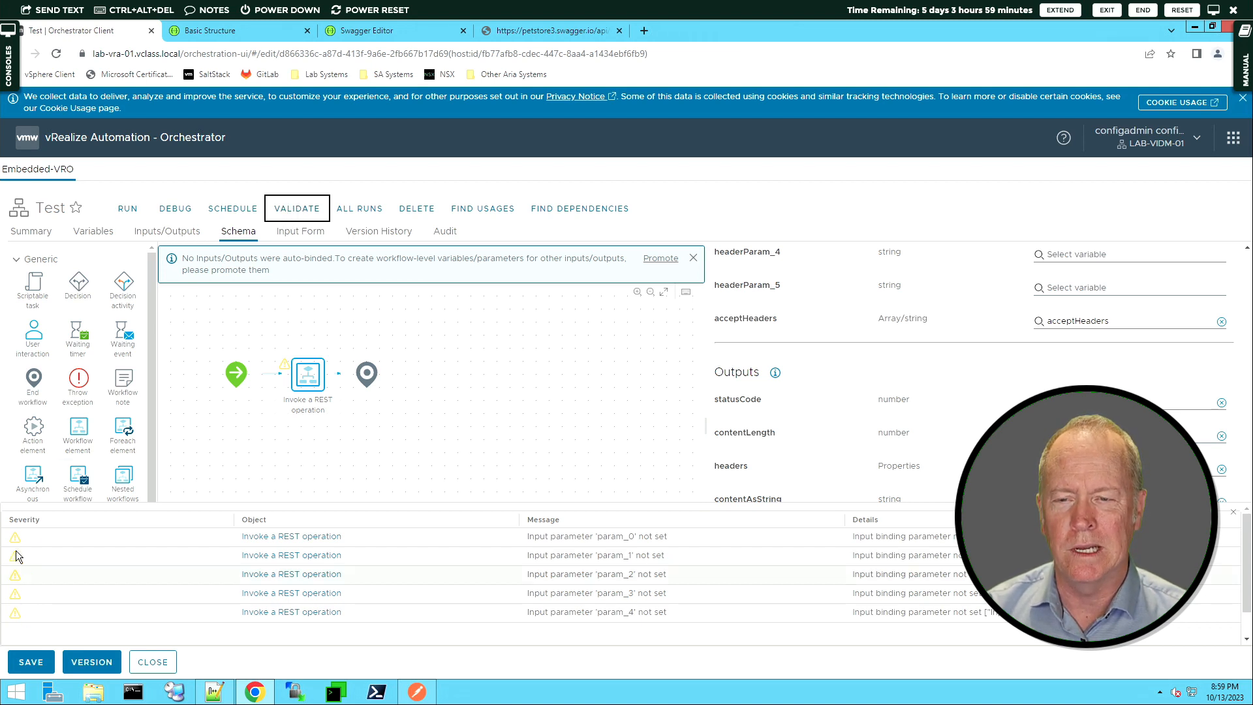
pyautogui.click(127, 210)
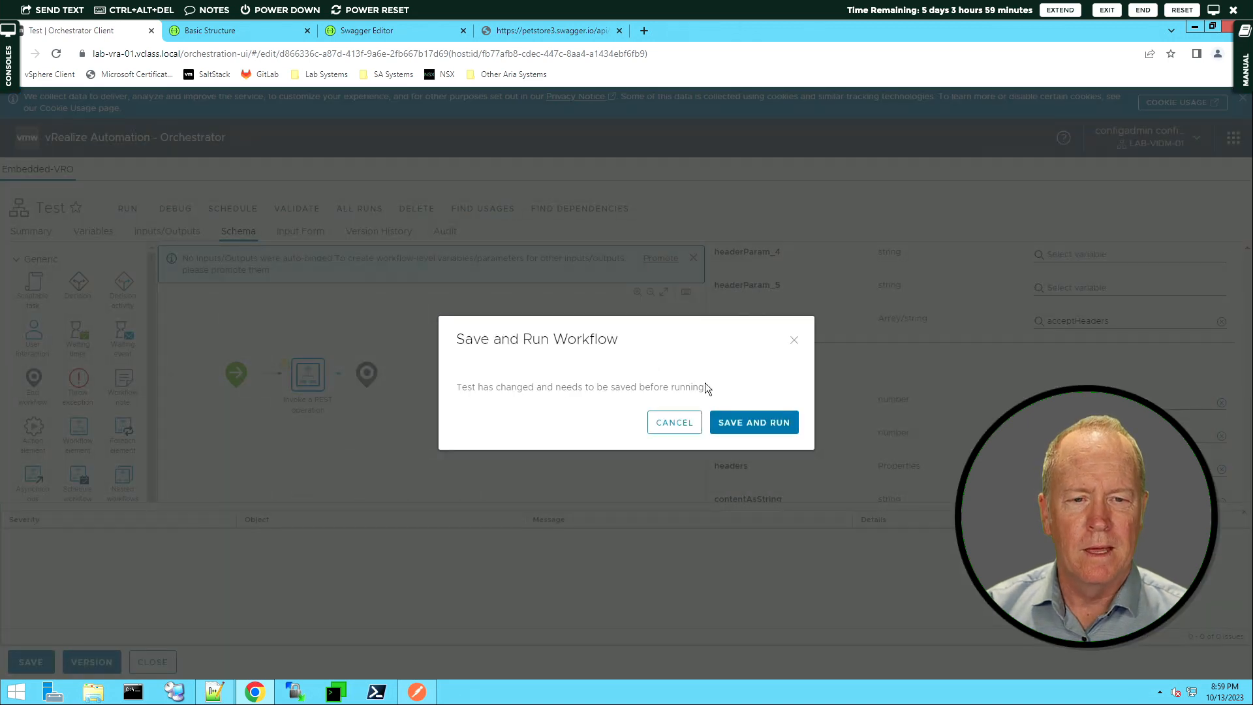
pyautogui.click(750, 421)
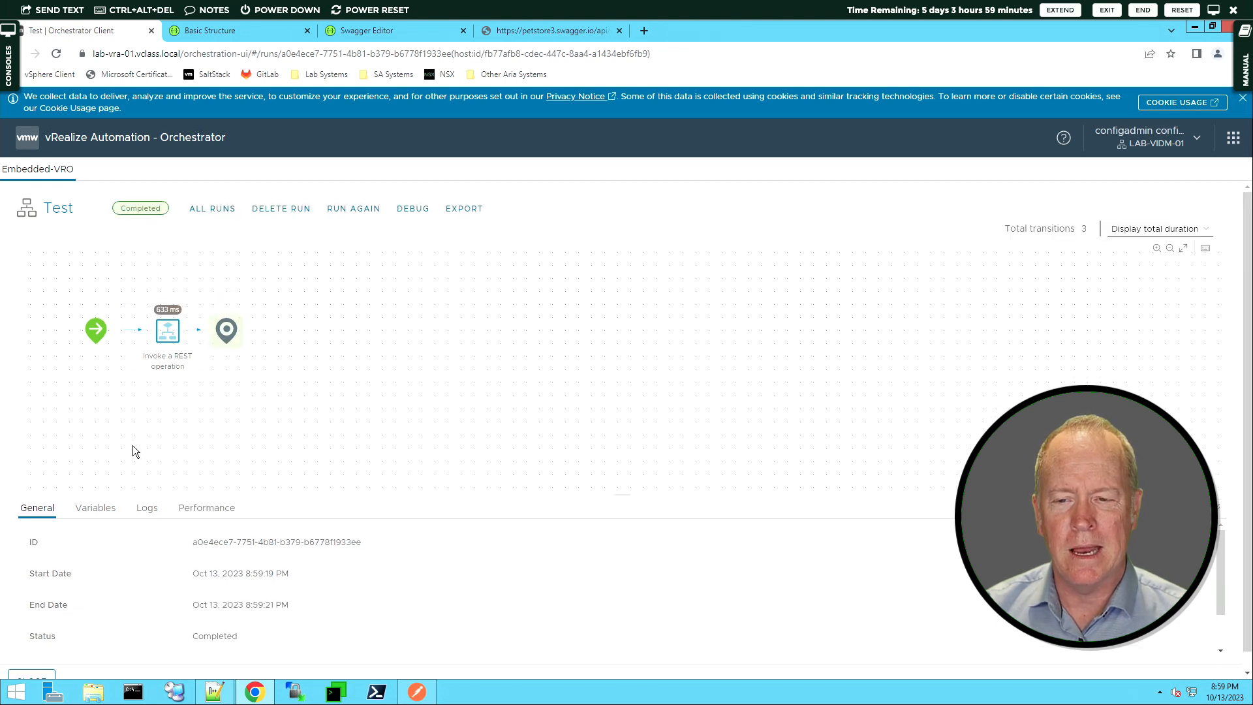
# Step: Examine the variables of the completed Test run in an enlarged list, highlighting the responseBody value
pyautogui.click(118, 512)
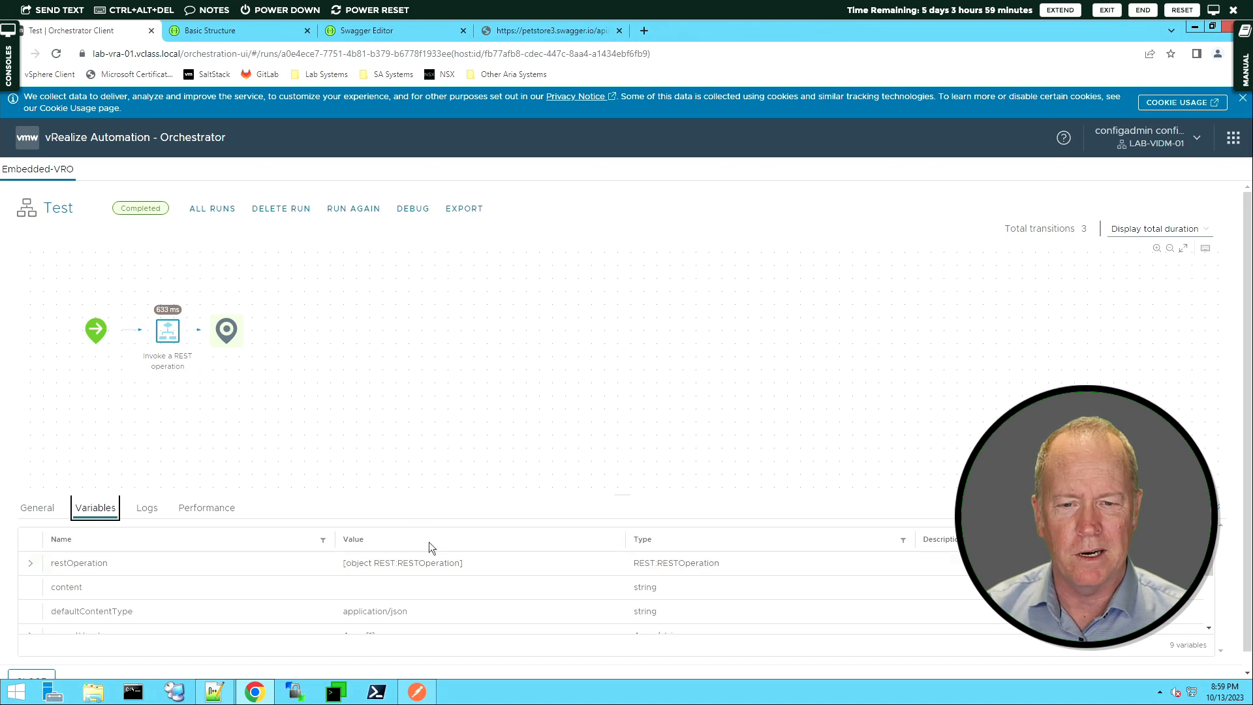
pyautogui.moveTo(623, 494); pyautogui.dragTo(601, 266)
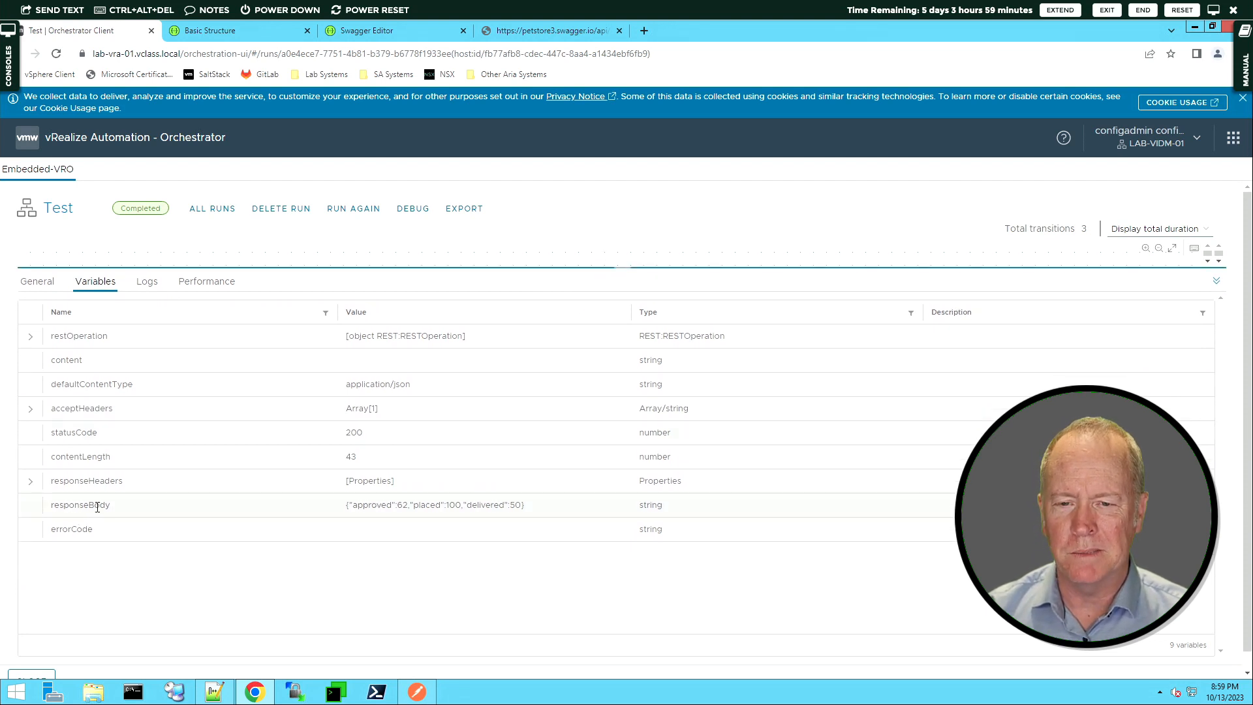
pyautogui.click(346, 505)
pyautogui.moveTo(346, 504); pyautogui.dragTo(552, 508)
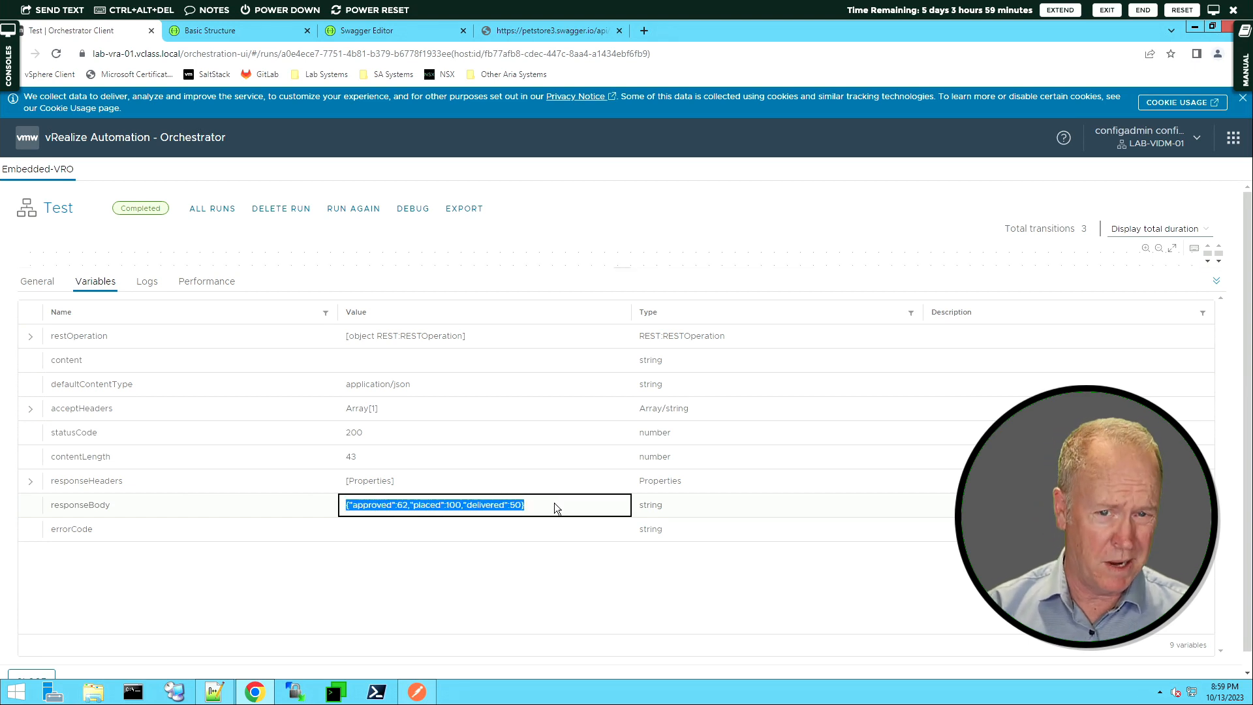